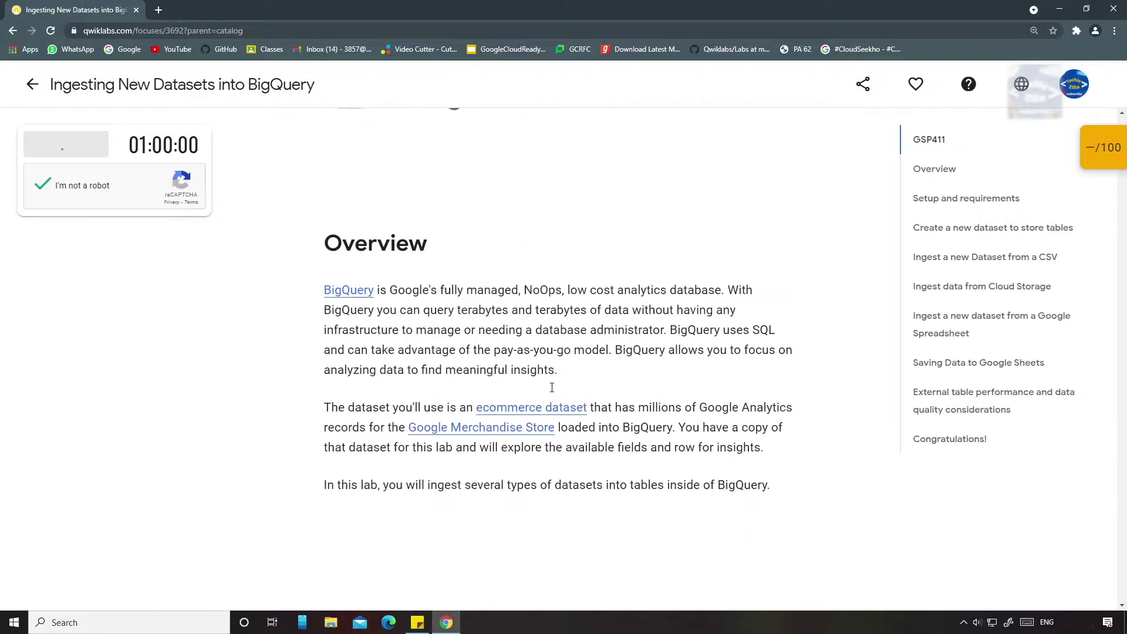
# Open the Google Console link from the lab page in an incognito window.
pyautogui.scroll(-9, 552, 383)
pyautogui.scroll(6, 551, 382)
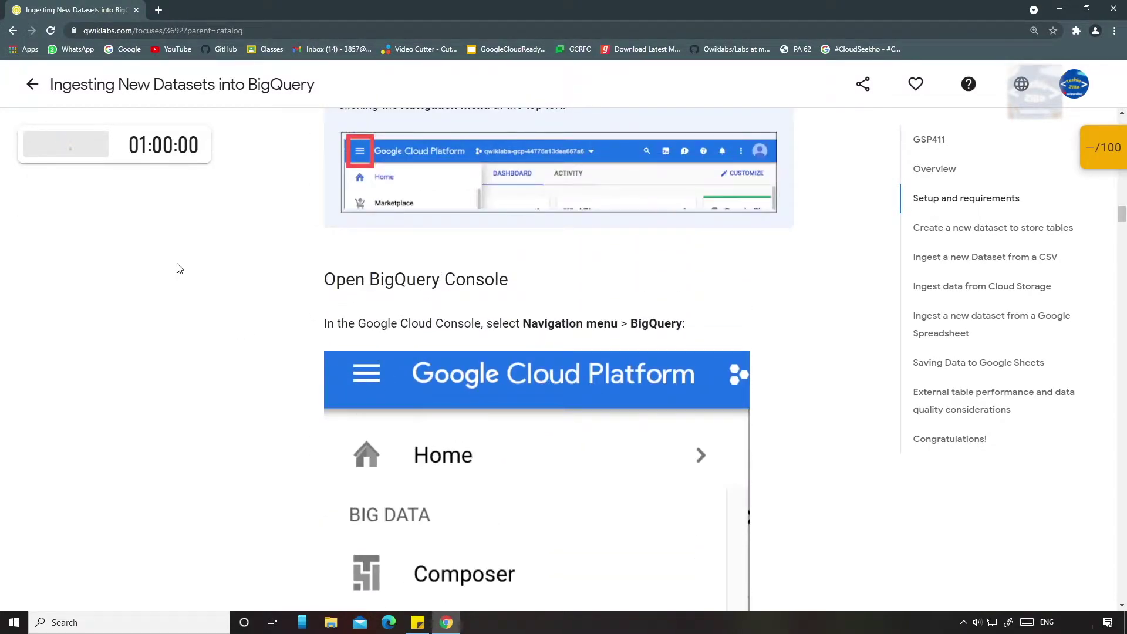
pyautogui.rightClick(152, 253)
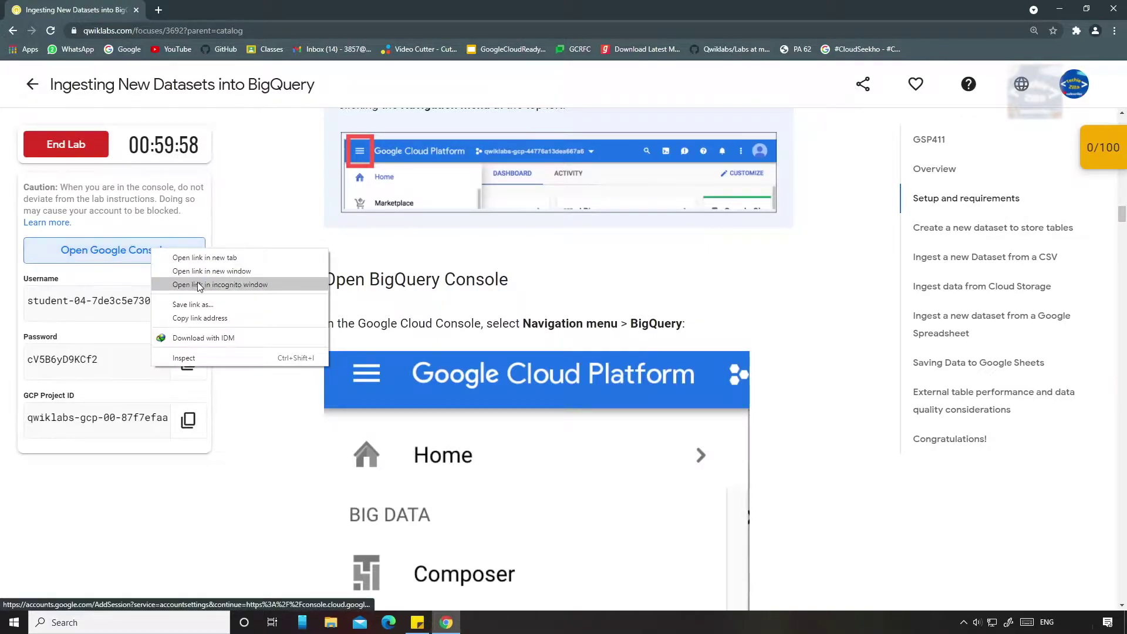
pyautogui.click(198, 283)
# Copy the lab username into the Google sign-in page and submit it.
pyautogui.moveTo(440, 611)
pyautogui.click(387, 569)
pyautogui.click(187, 303)
pyautogui.hotkey('alt', 'Tab')
pyautogui.hotkey('ctrl', 'v')
pyautogui.press('Return')
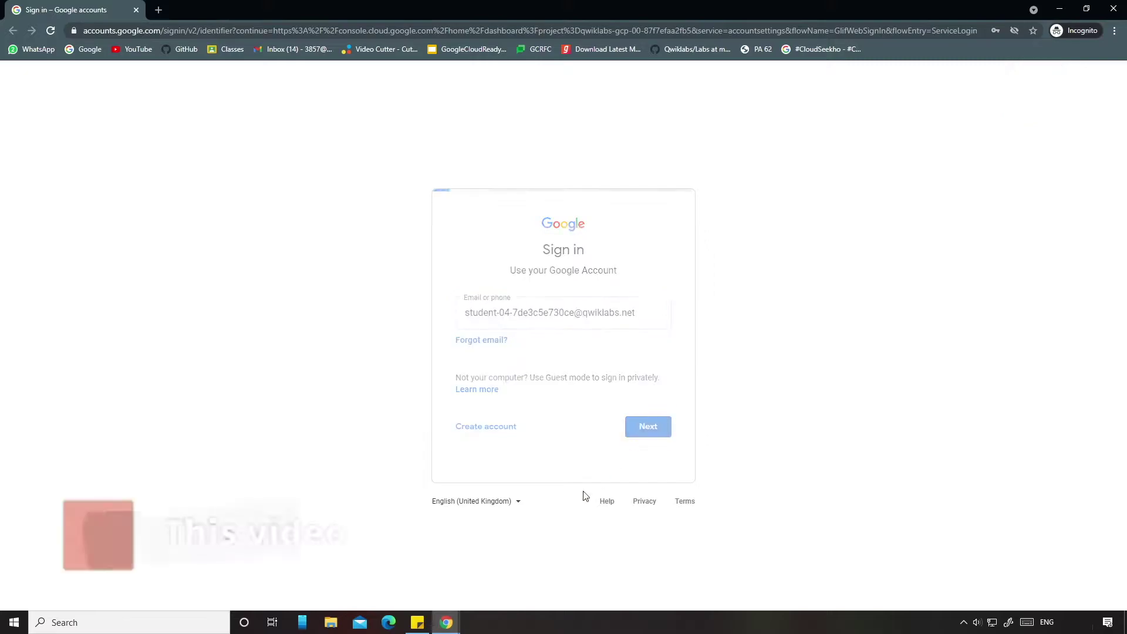
# Sign in with the copied lab account password, accept the account notice and confirm the recovery options page.
pyautogui.hotkey('alt', 'Tab')
pyautogui.click(188, 362)
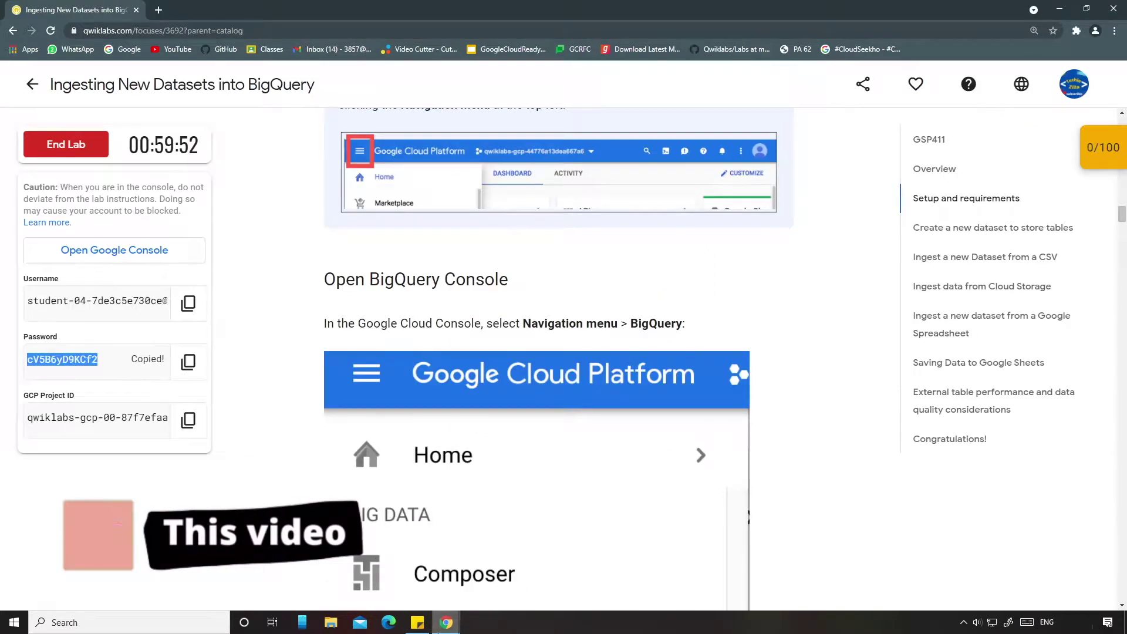
pyautogui.hotkey('alt', 'Tab')
pyautogui.hotkey('ctrl', 'v')
pyautogui.click(652, 404)
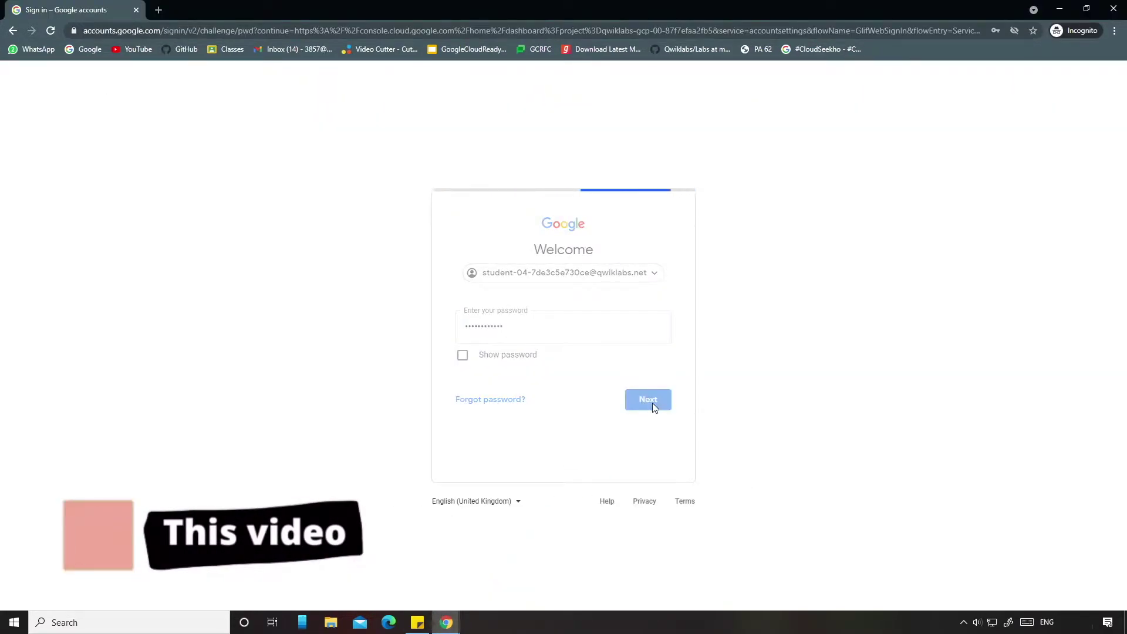
pyautogui.click(665, 388)
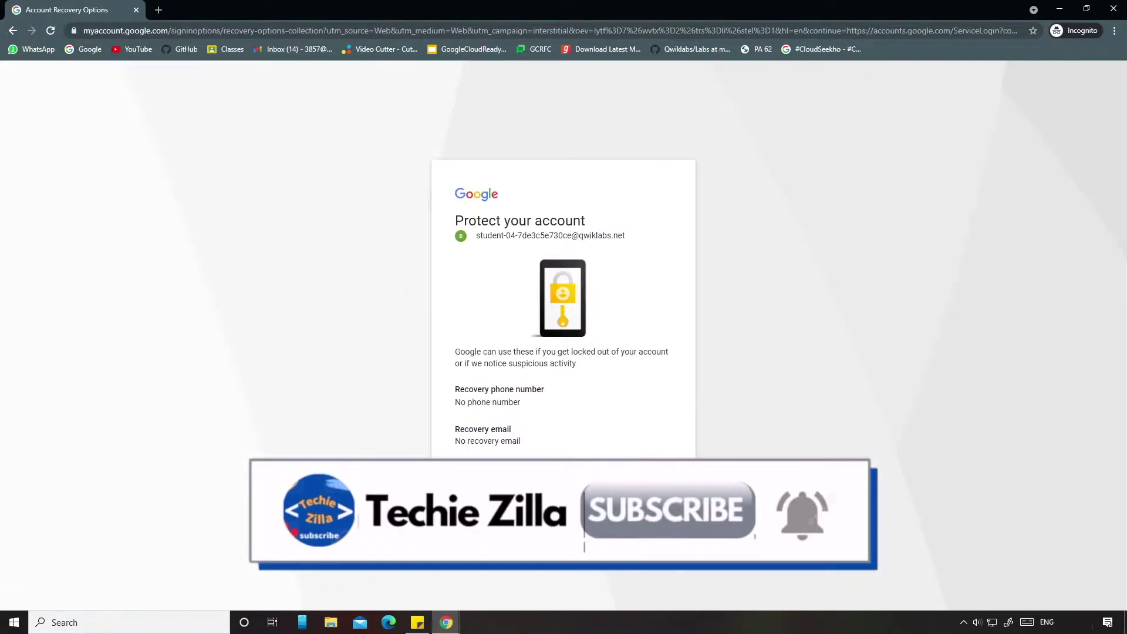
pyautogui.click(641, 479)
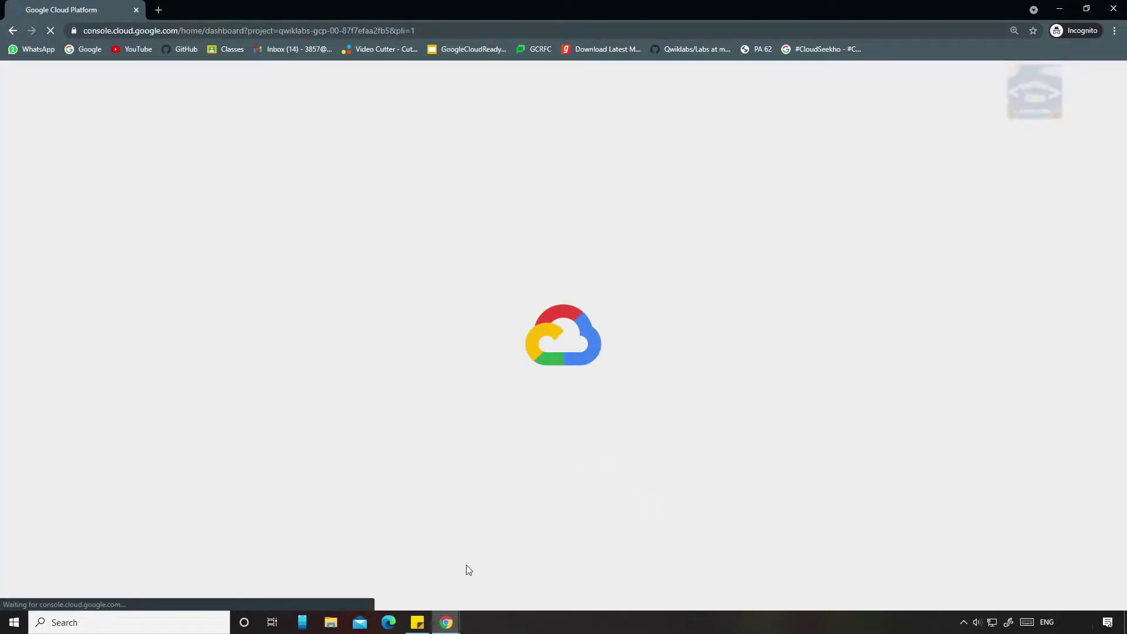
# Check the lab's instruction for opening BigQuery and agree to the Google Cloud Platform Terms of Service.
pyautogui.click(382, 563)
pyautogui.doubleClick(664, 321)
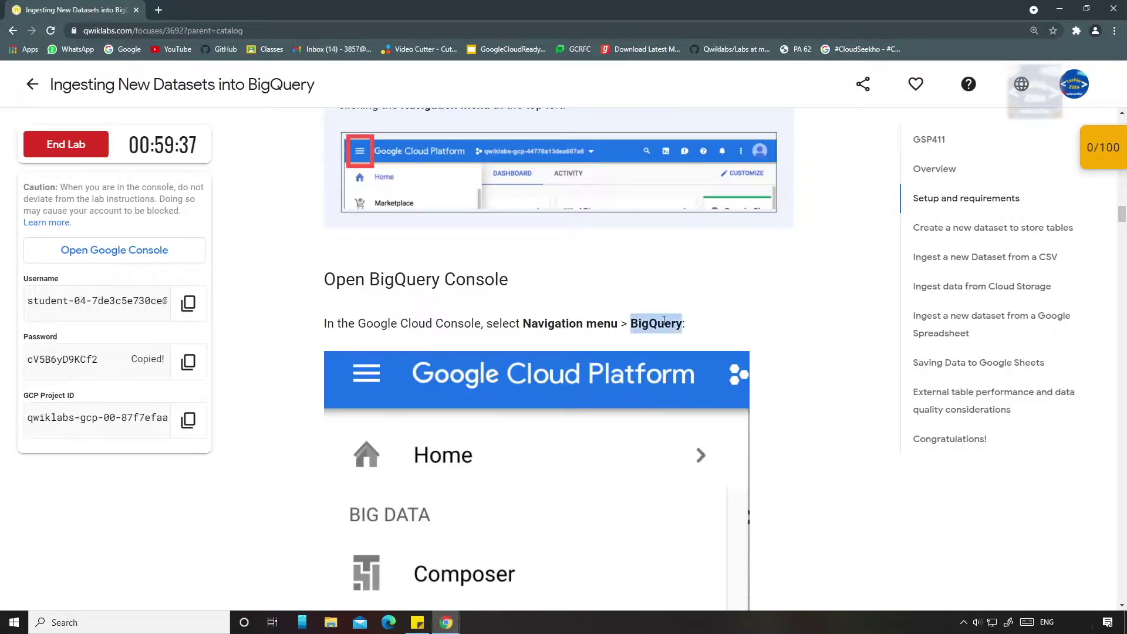
pyautogui.moveTo(446, 622)
pyautogui.click(518, 500)
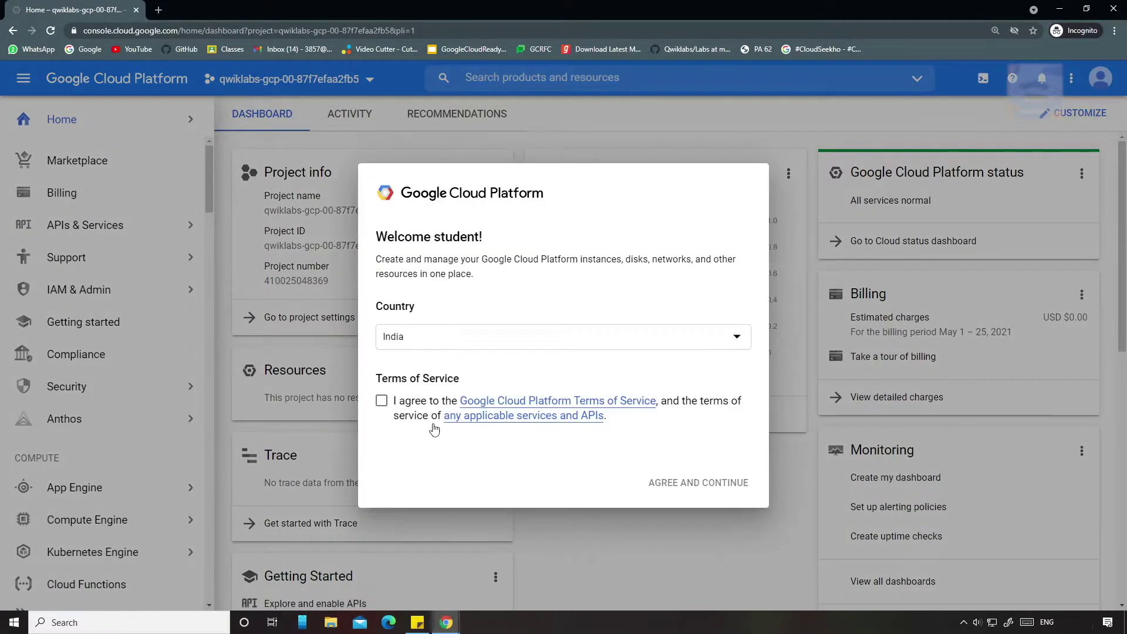
pyautogui.click(381, 400)
pyautogui.click(654, 483)
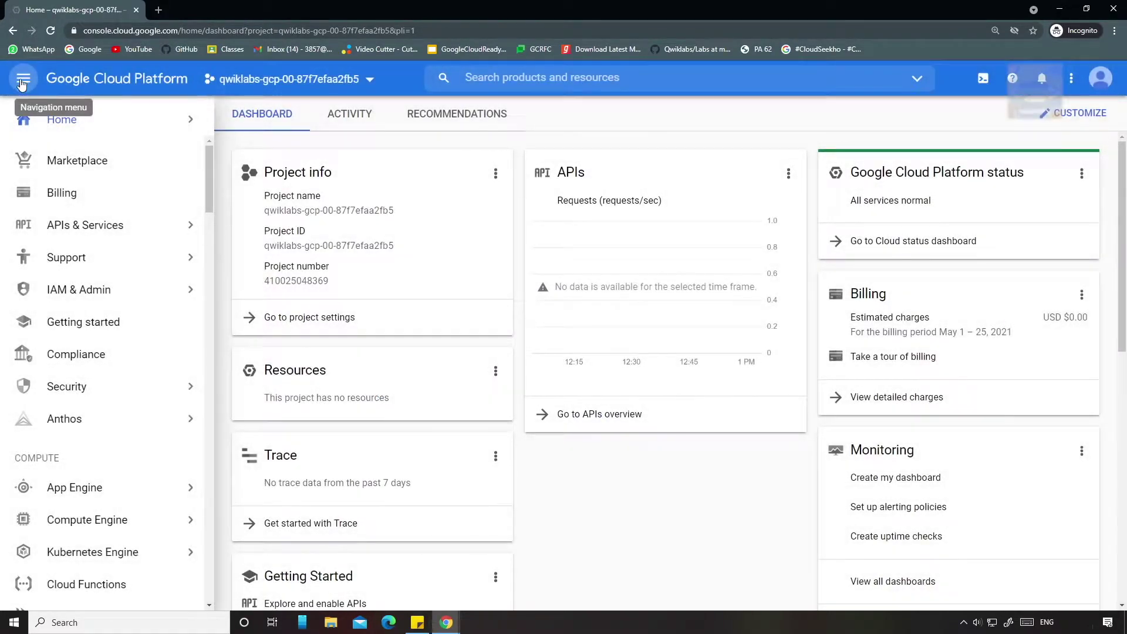
# Search the cloud console for BigQuery and open that product.
pyautogui.click(24, 81)
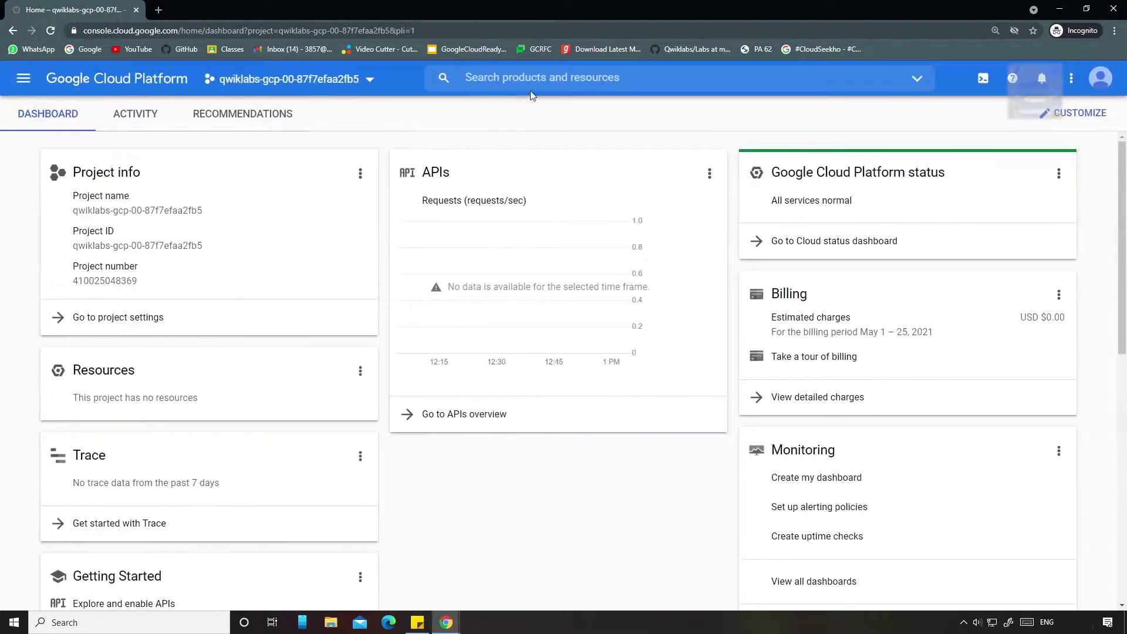
pyautogui.click(564, 79)
pyautogui.write('BigQuery')
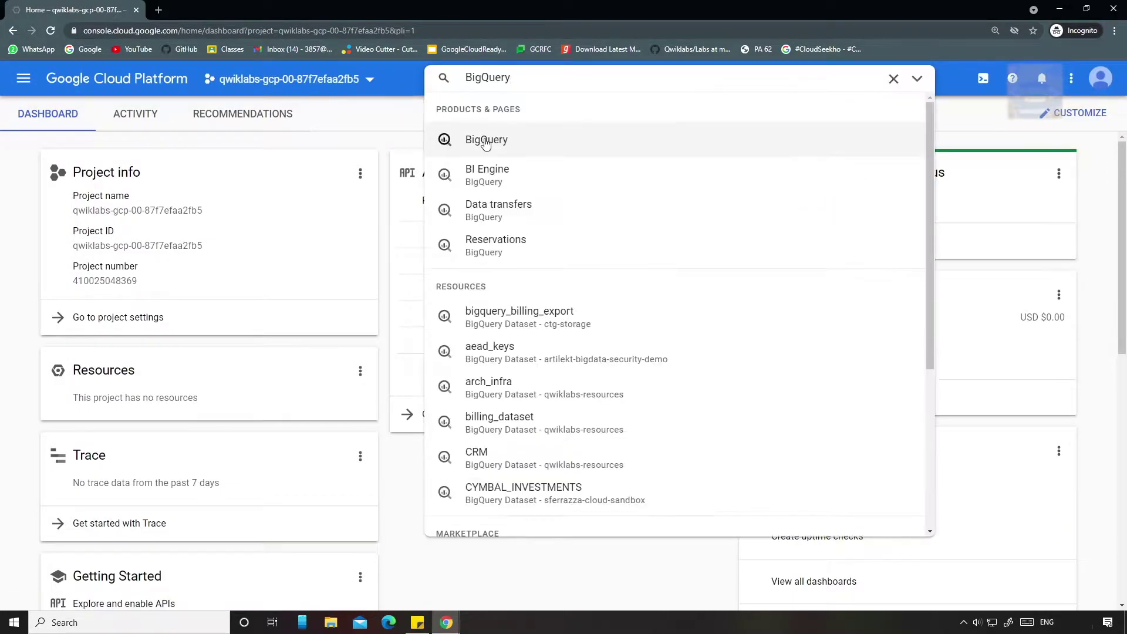
pyautogui.click(473, 455)
pyautogui.press('Return')
# Find the section on creating a new dataset in the lab instructions and copy the dataset ID ecommerce.
pyautogui.click(377, 567)
pyautogui.scroll(-10, 515, 456)
pyautogui.scroll(-8, 516, 456)
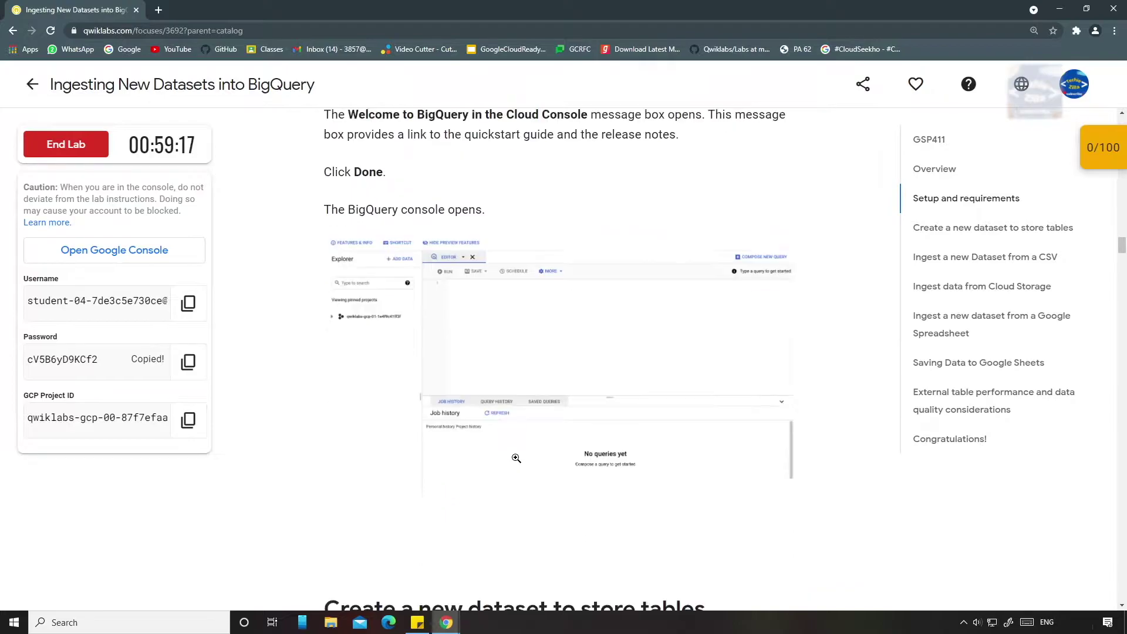
pyautogui.scroll(-6, 516, 457)
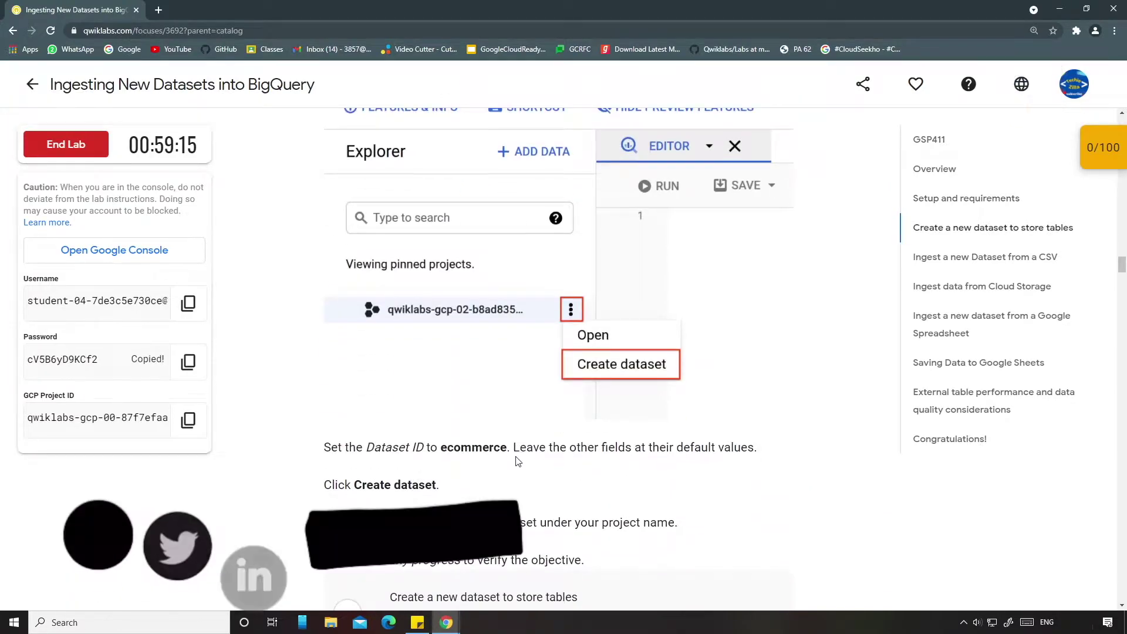
pyautogui.scroll(-2, 475, 277)
pyautogui.doubleClick(474, 277)
pyautogui.hotkey('ctrl', 'c')
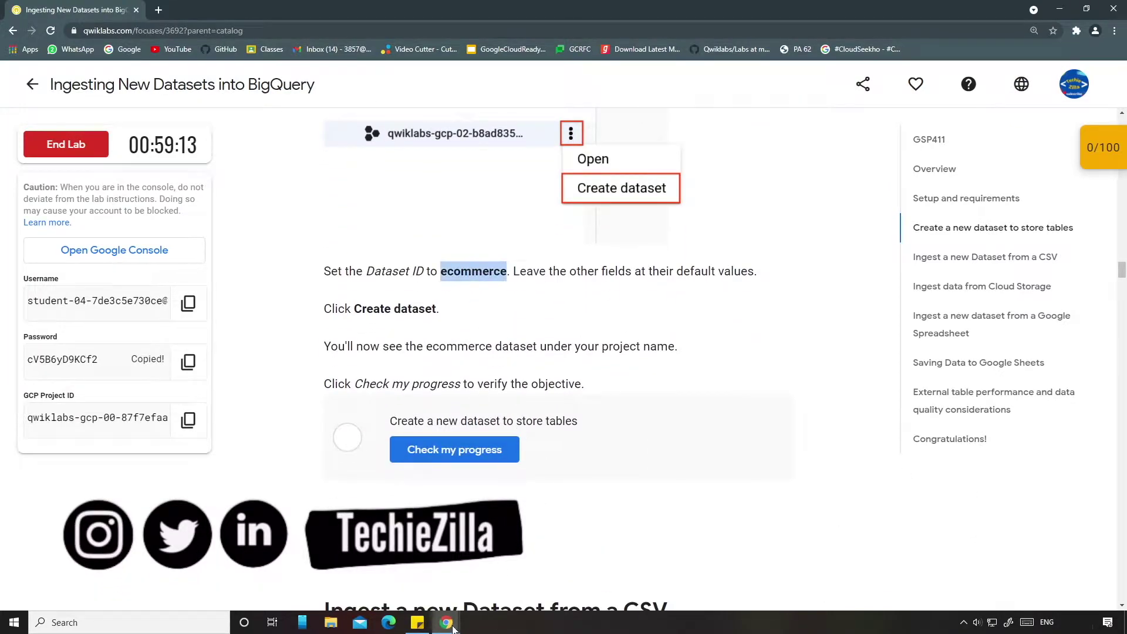
# Create a dataset with the ID ecommerce in the lab project and check the lab progress for that task.
pyautogui.moveTo(453, 628)
pyautogui.click(498, 585)
pyautogui.click(735, 448)
pyautogui.click(246, 276)
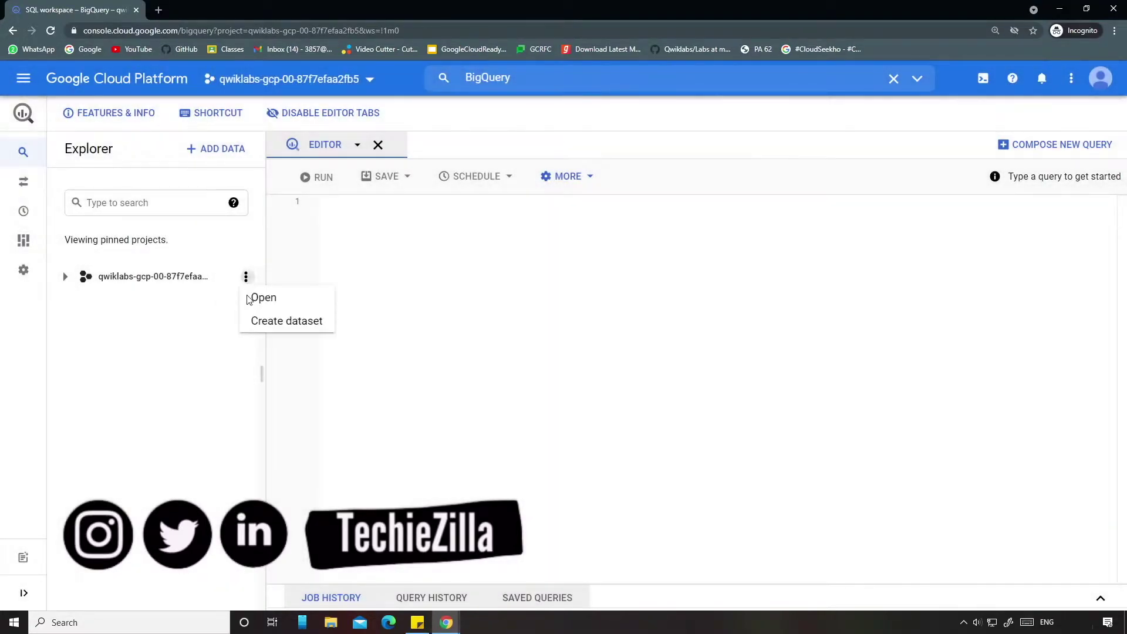
pyautogui.click(252, 319)
pyautogui.click(743, 135)
pyautogui.hotkey('ctrl', 'v')
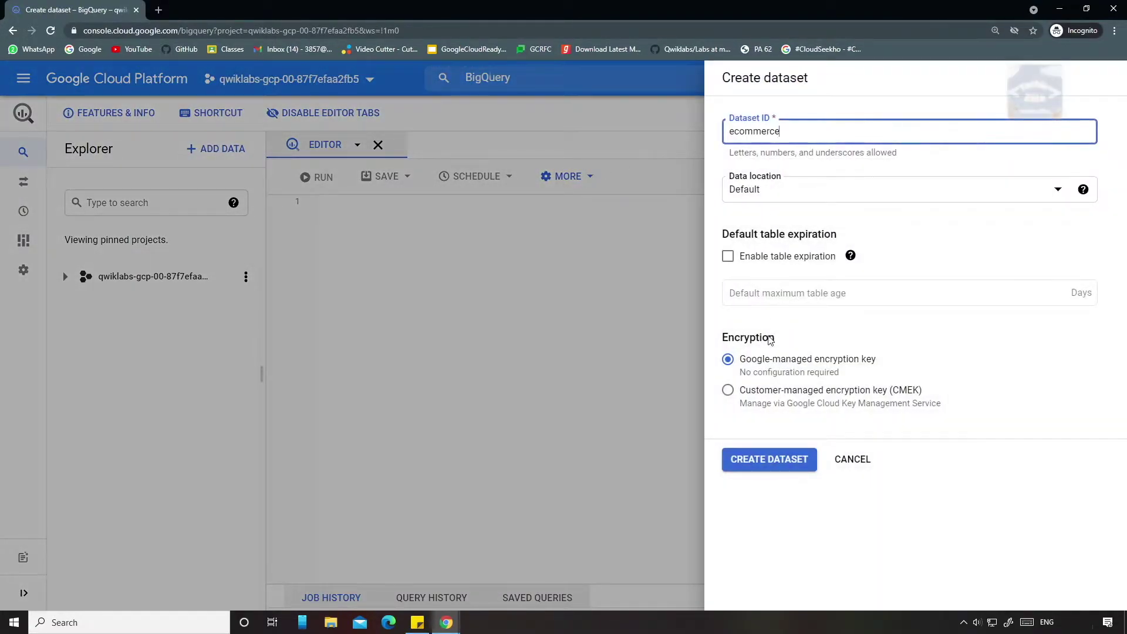
pyautogui.click(745, 459)
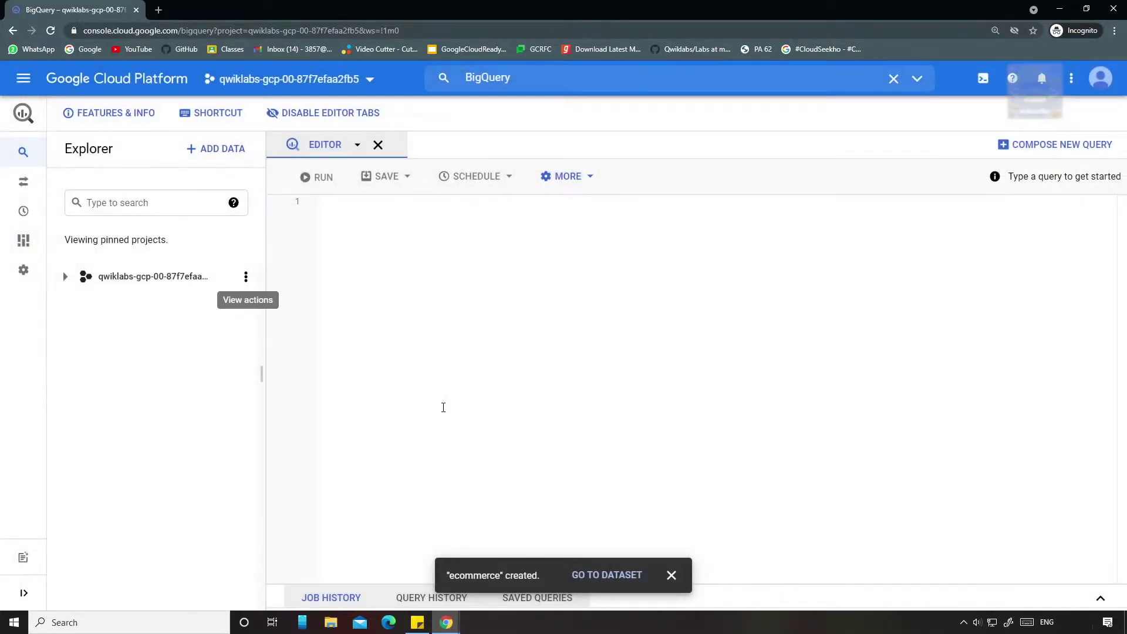
pyautogui.click(447, 622)
pyautogui.click(452, 438)
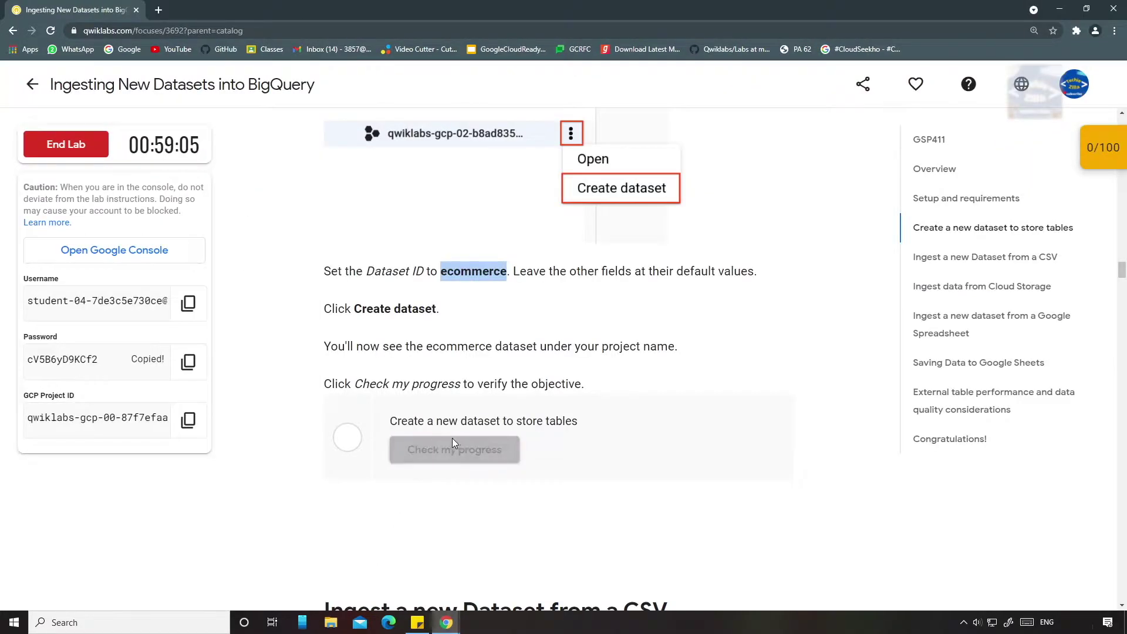
# Download products.csv from the link in the lab's "Ingest a new Dataset from a CSV" section.
pyautogui.scroll(-4, 481, 422)
pyautogui.scroll(-7, 517, 412)
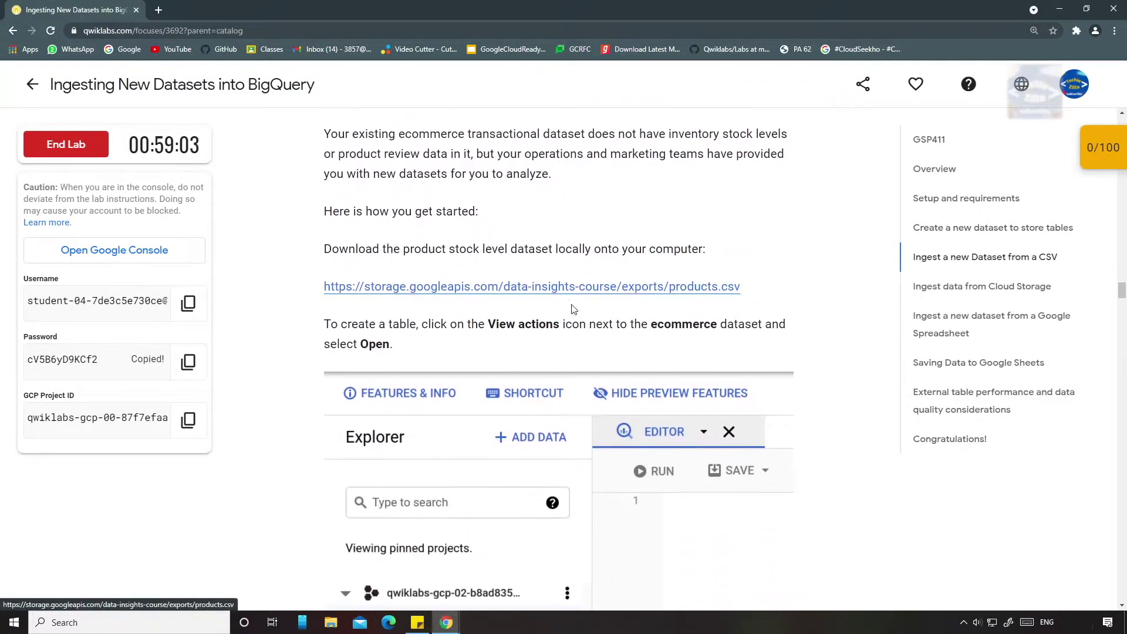
pyautogui.rightClick(503, 289)
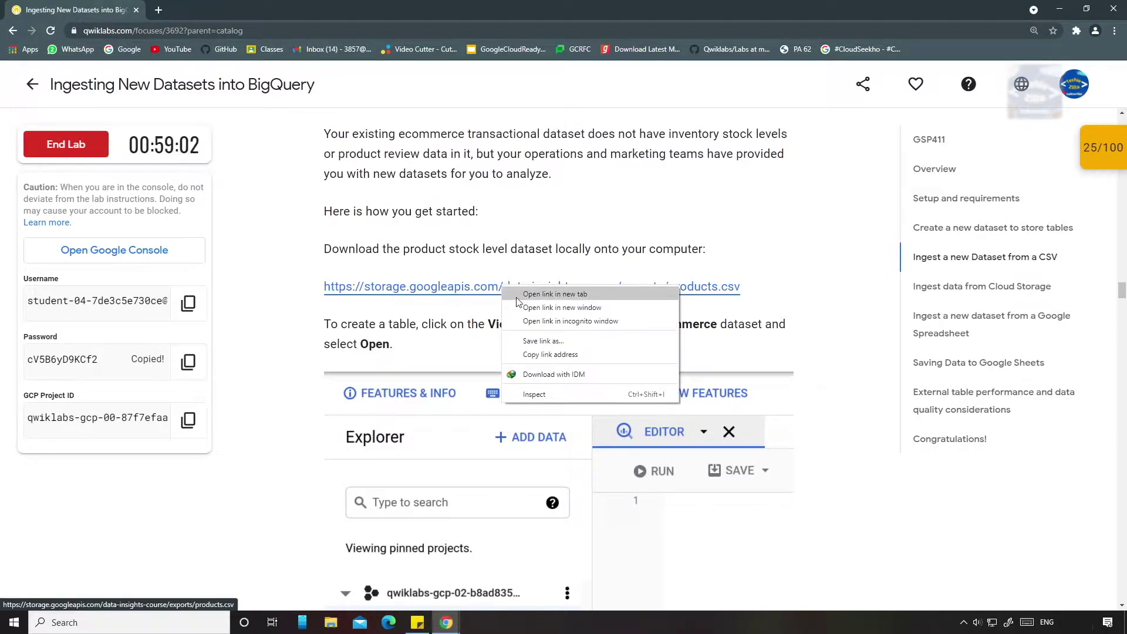
pyautogui.click(564, 296)
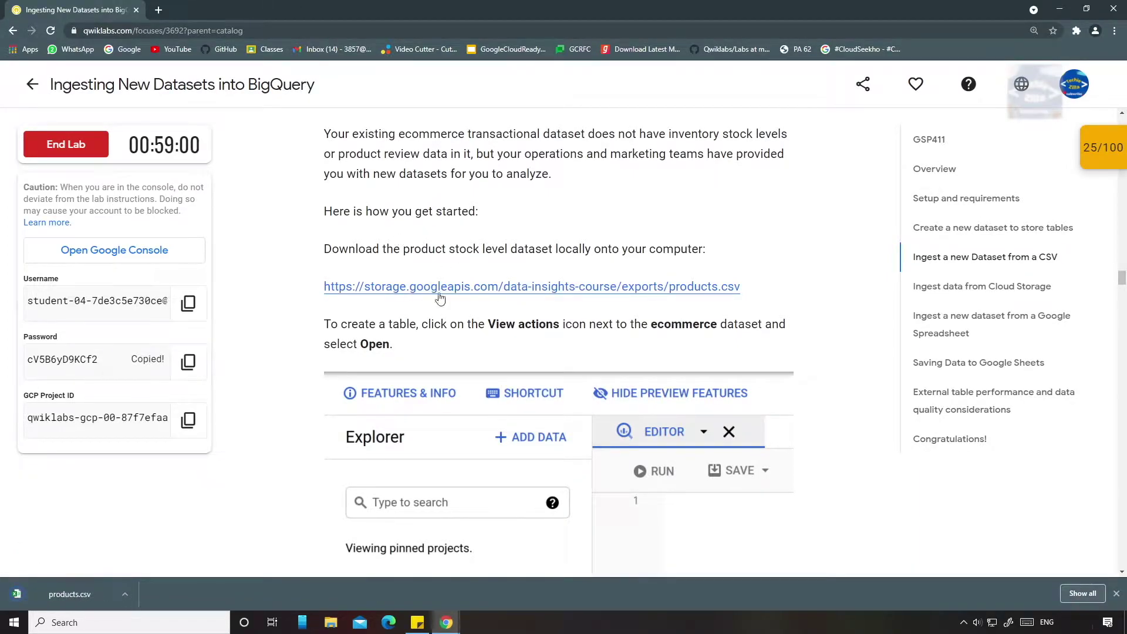
# Read the lab's table creation instructions and open the ecommerce dataset in BigQuery.
pyautogui.scroll(-7, 536, 346)
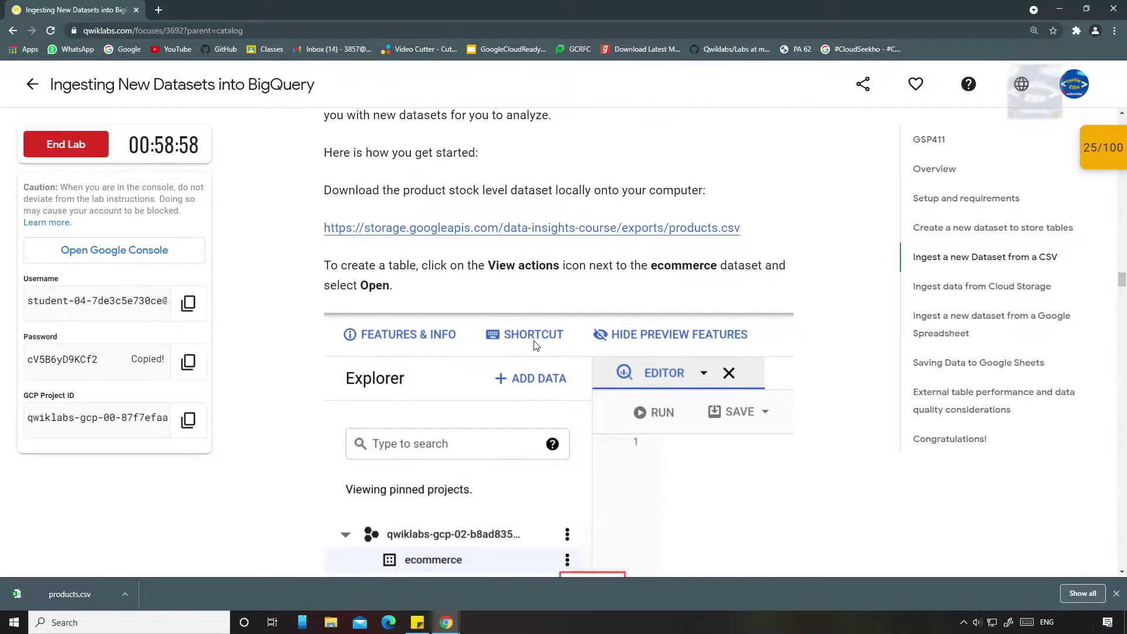
pyautogui.scroll(-3, 536, 346)
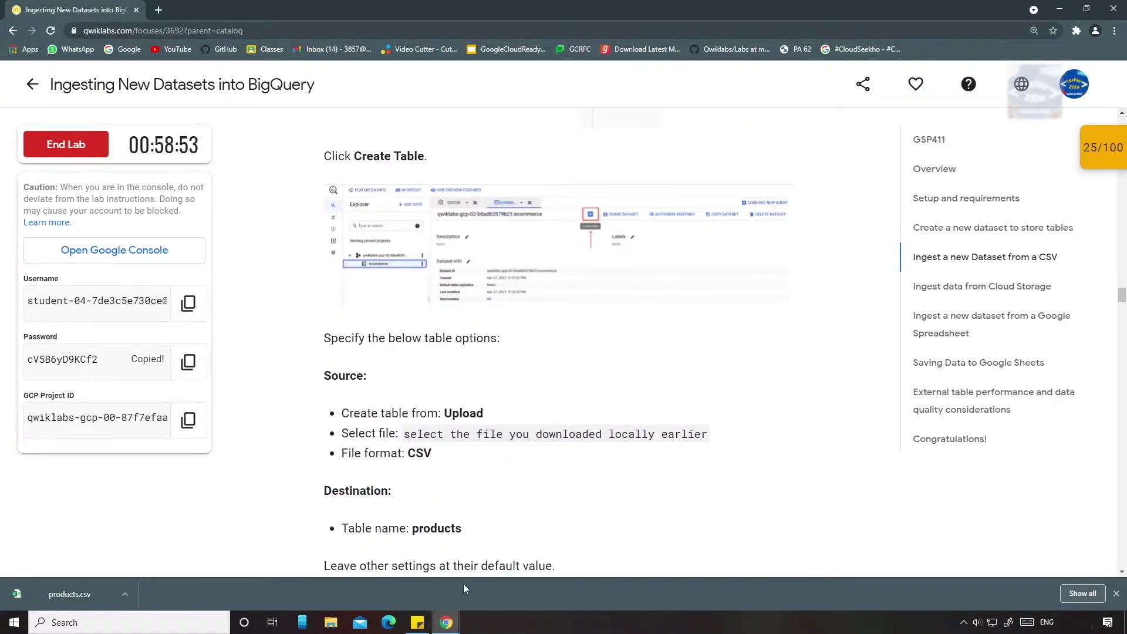
pyautogui.moveTo(446, 622)
pyautogui.click(499, 579)
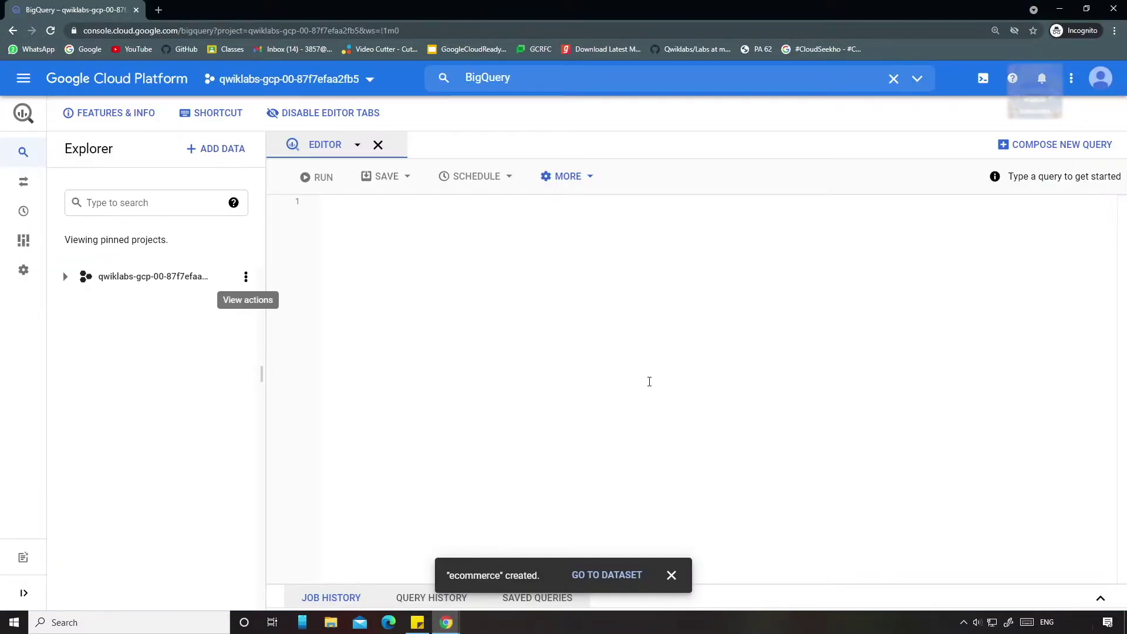
pyautogui.click(605, 576)
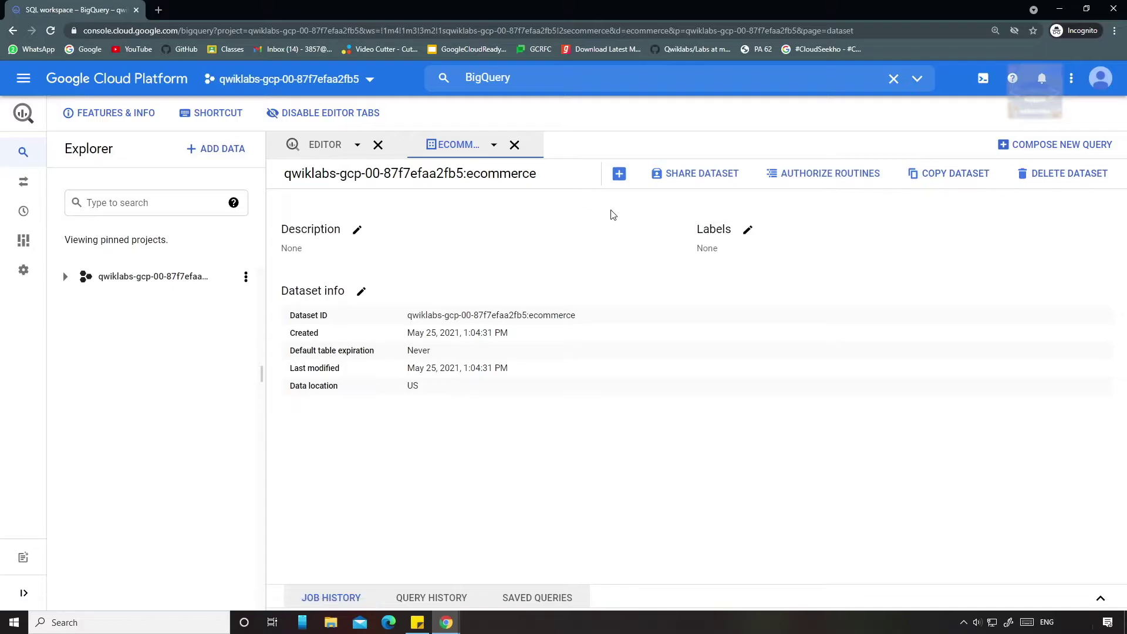
# Start a new table in the ecommerce dataset with Upload as source and products.csv from Downloads as the file.
pyautogui.click(619, 174)
pyautogui.click(581, 145)
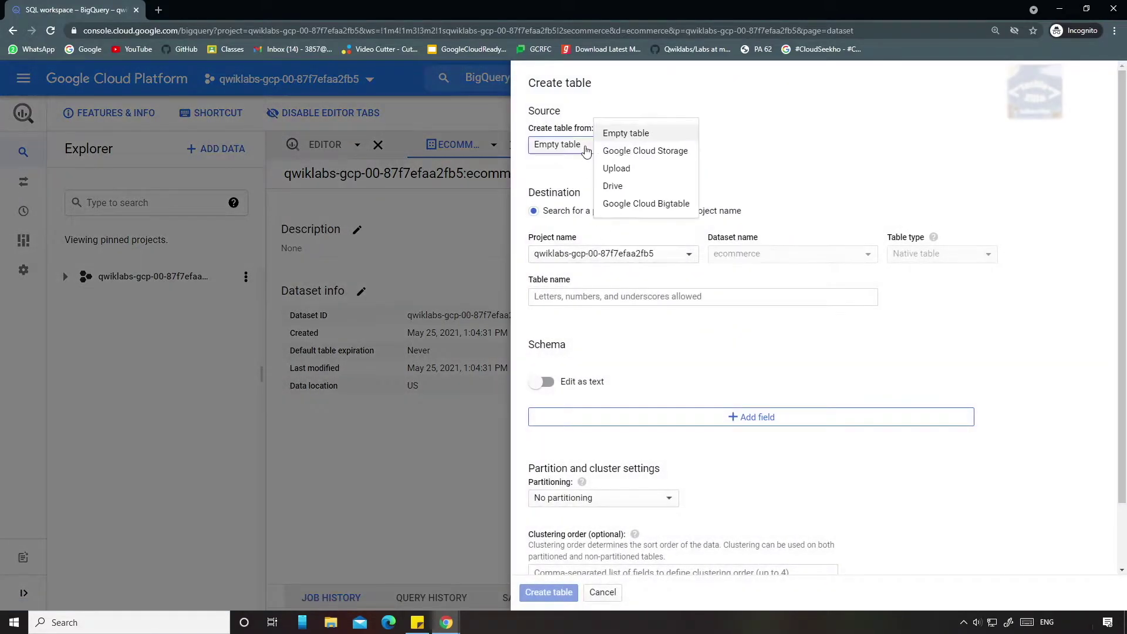
pyautogui.click(629, 169)
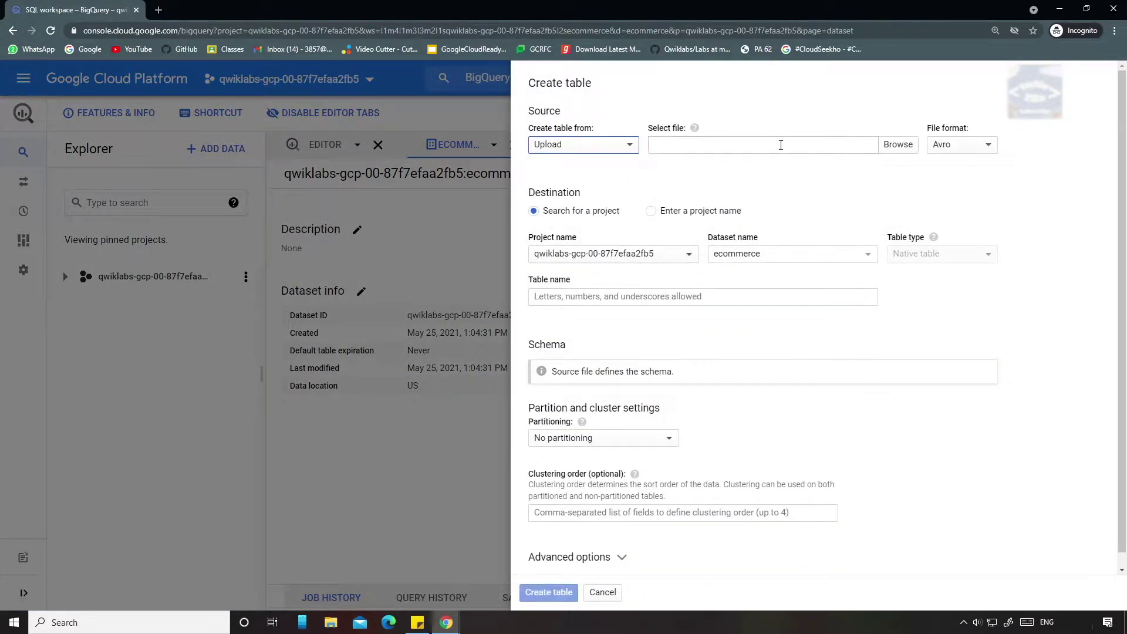
pyautogui.click(889, 146)
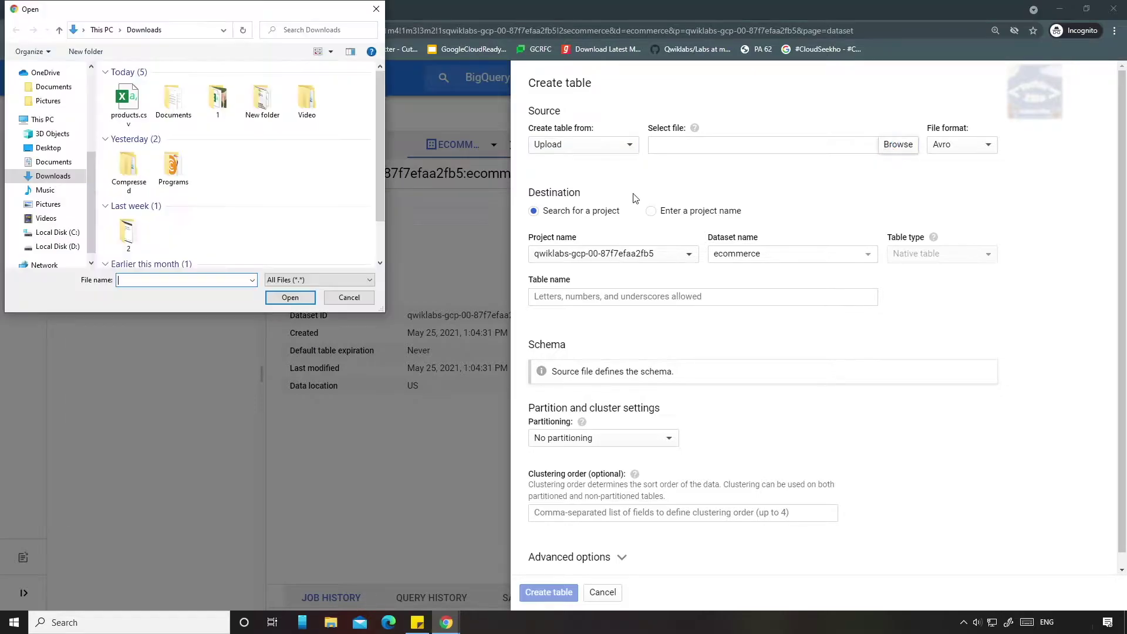
pyautogui.click(135, 110)
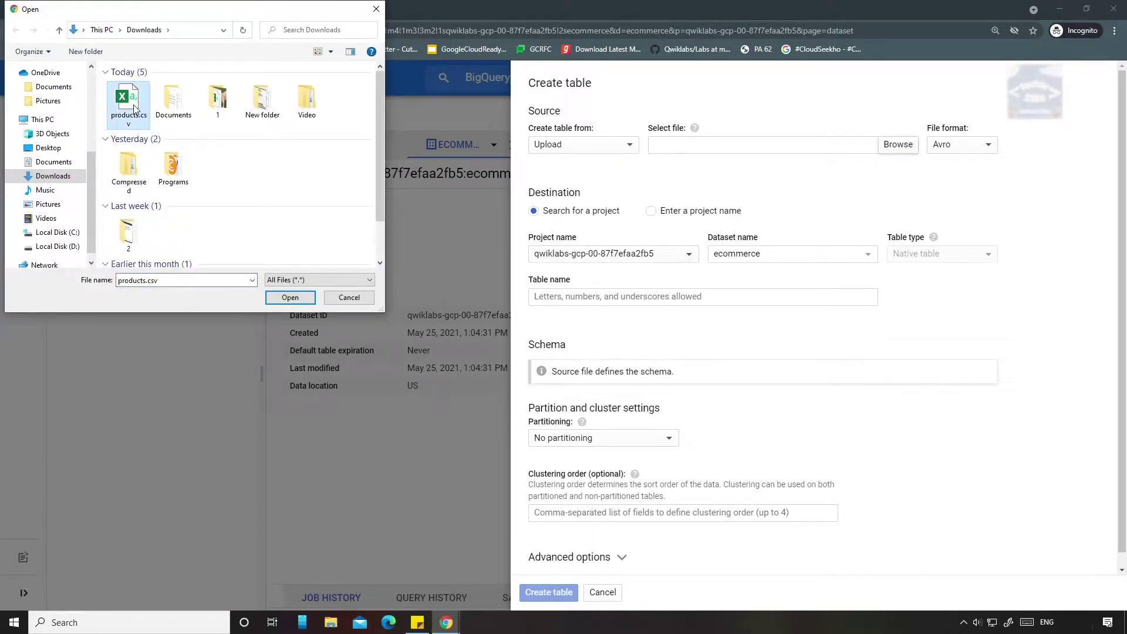
pyautogui.click(308, 300)
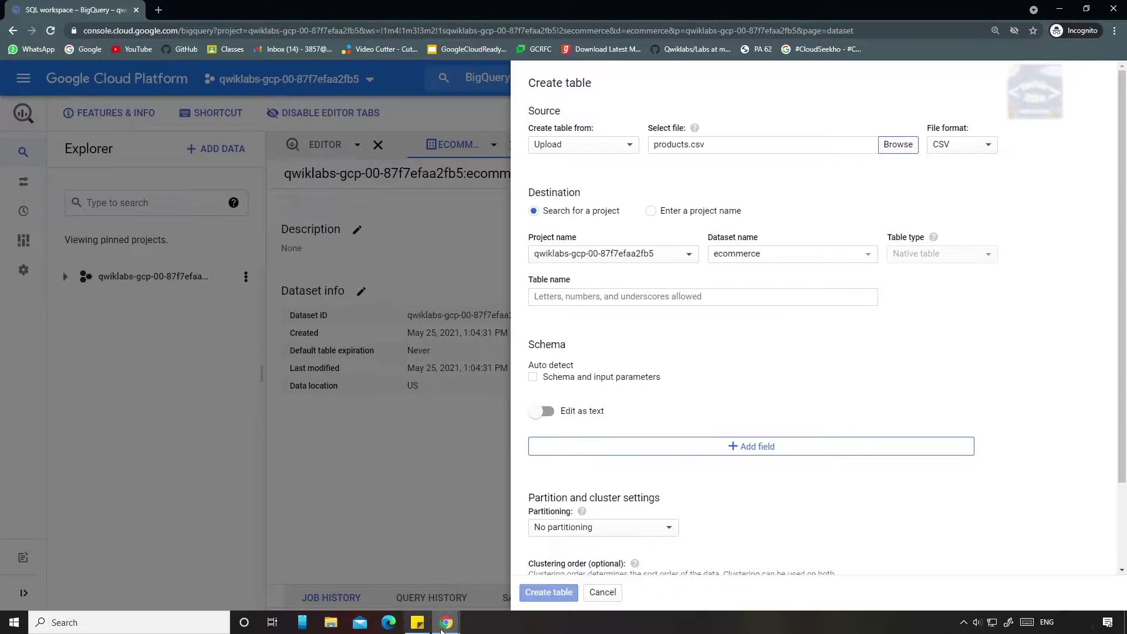
# Copy the table name from the lab instructions and set the new table's name to products.
pyautogui.click(389, 595)
pyautogui.scroll(-1, 552, 413)
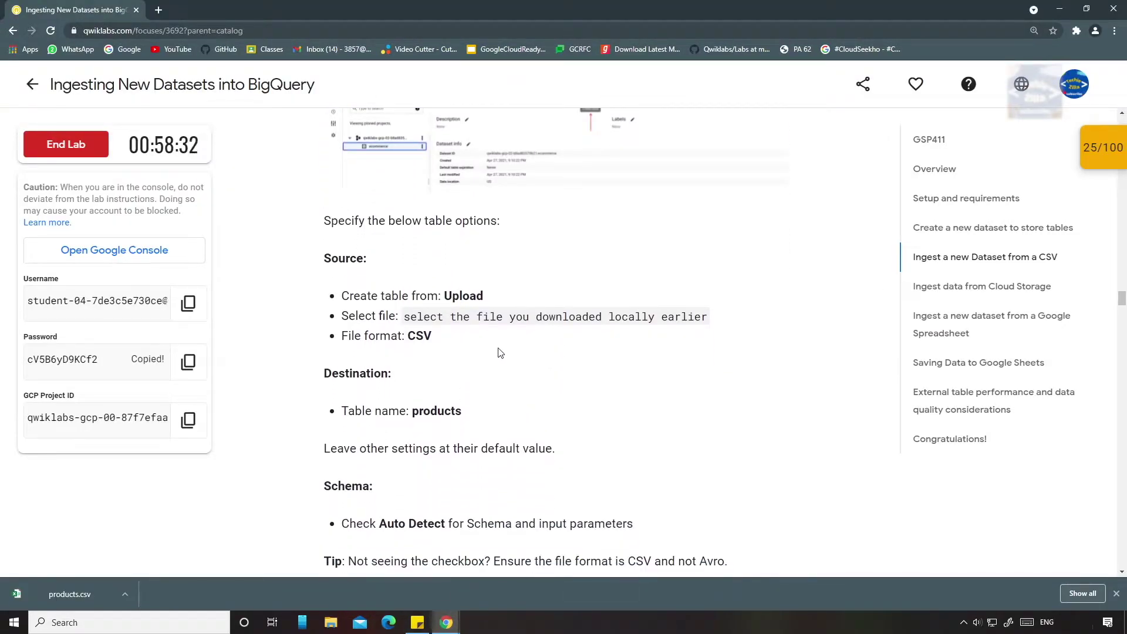
pyautogui.scroll(-3, 524, 347)
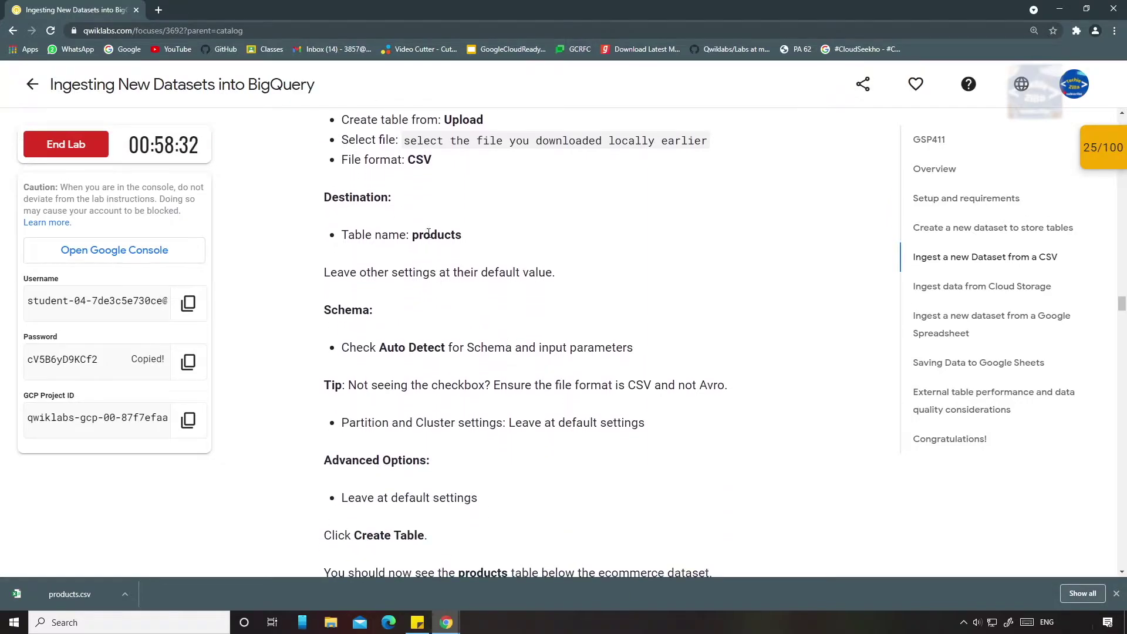
pyautogui.doubleClick(428, 233)
pyautogui.hotkey('ctrl', 'c')
pyautogui.click(505, 563)
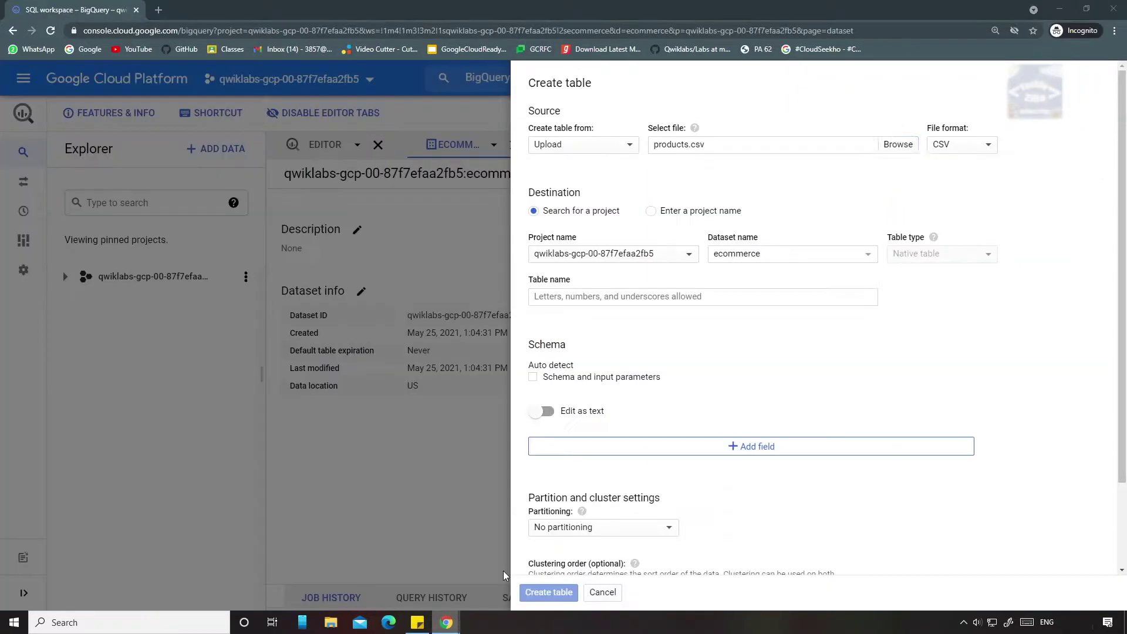
pyautogui.click(570, 300)
pyautogui.hotkey('ctrl', 'v')
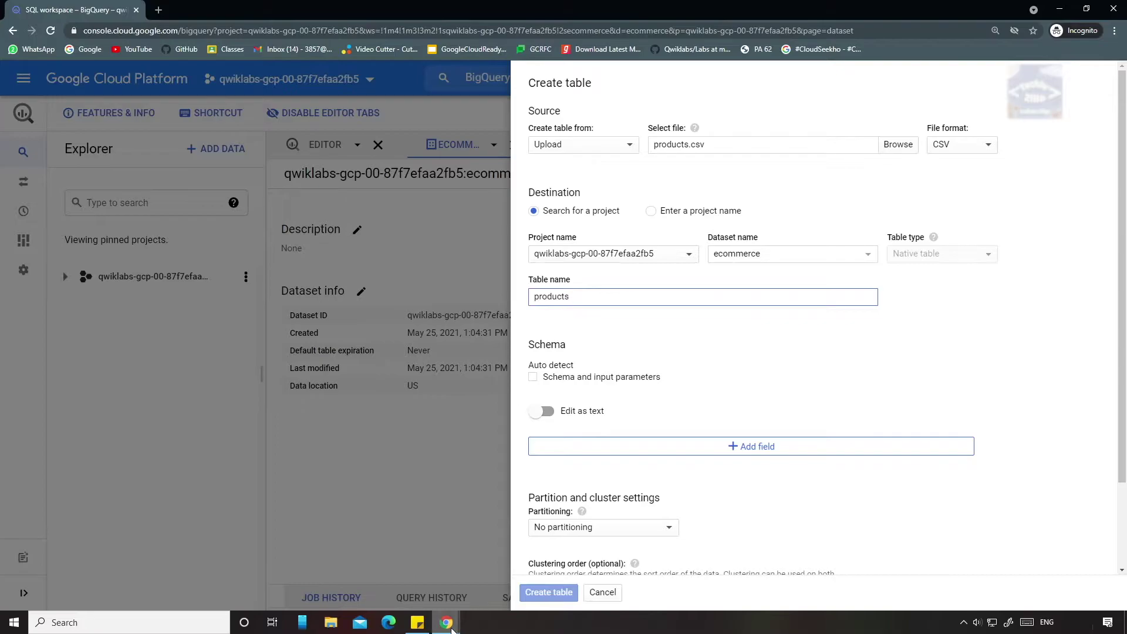
# Follow the lab's schema instructions by turning on auto-detect for schema and input parameters, and create the products table.
pyautogui.moveTo(453, 630)
pyautogui.click(373, 560)
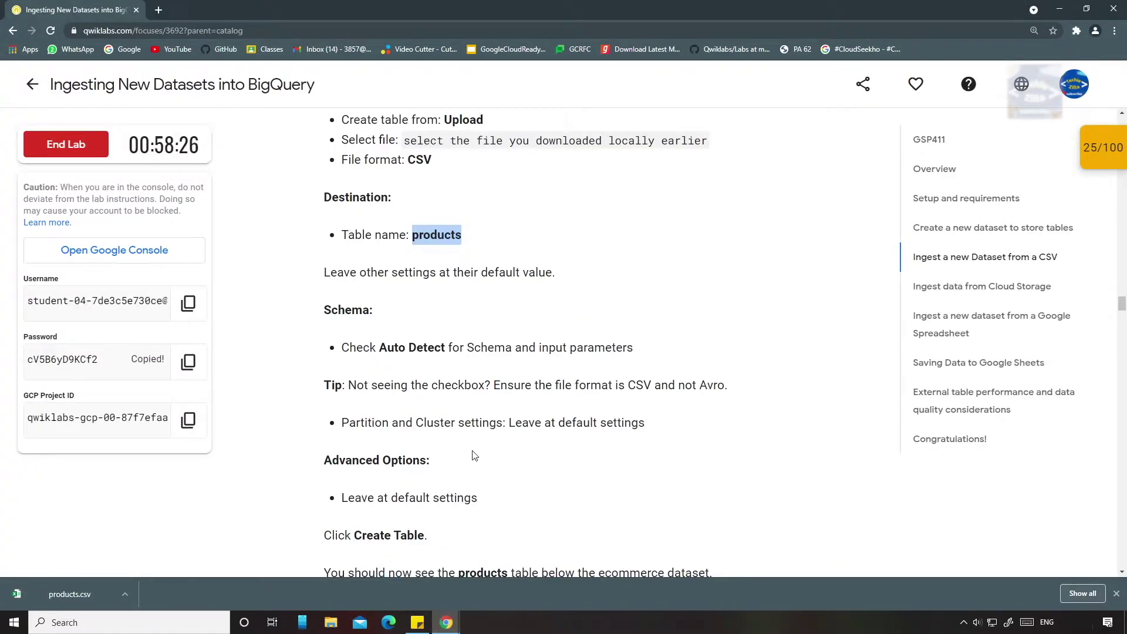
pyautogui.scroll(-2, 508, 517)
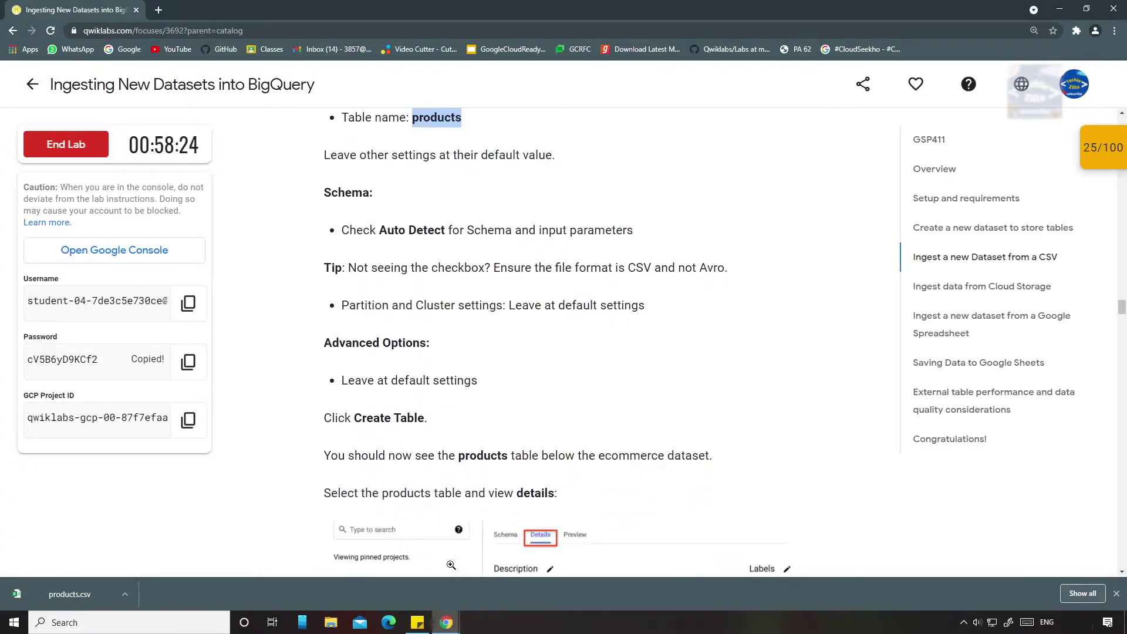
pyautogui.scroll(-1, 494, 499)
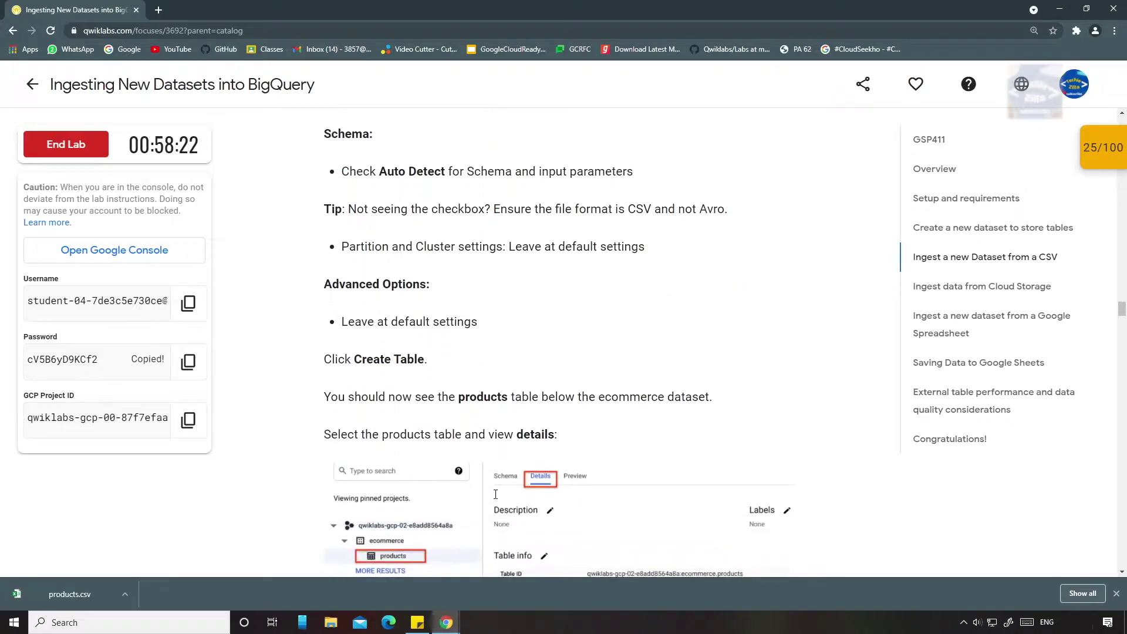
pyautogui.moveTo(462, 611)
pyautogui.click(470, 578)
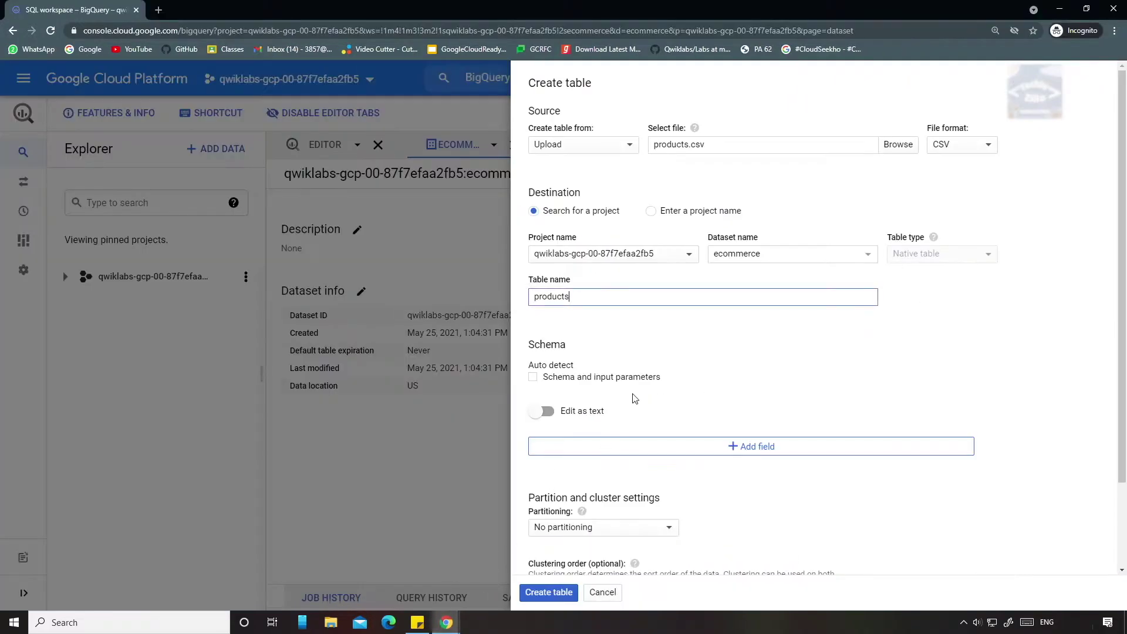
pyautogui.click(562, 381)
pyautogui.scroll(-1, 634, 458)
pyautogui.click(548, 592)
# Check the lab progress for the "Ingest a new dataset from a CSV" objective and view the score.
pyautogui.moveTo(447, 620)
pyautogui.click(376, 578)
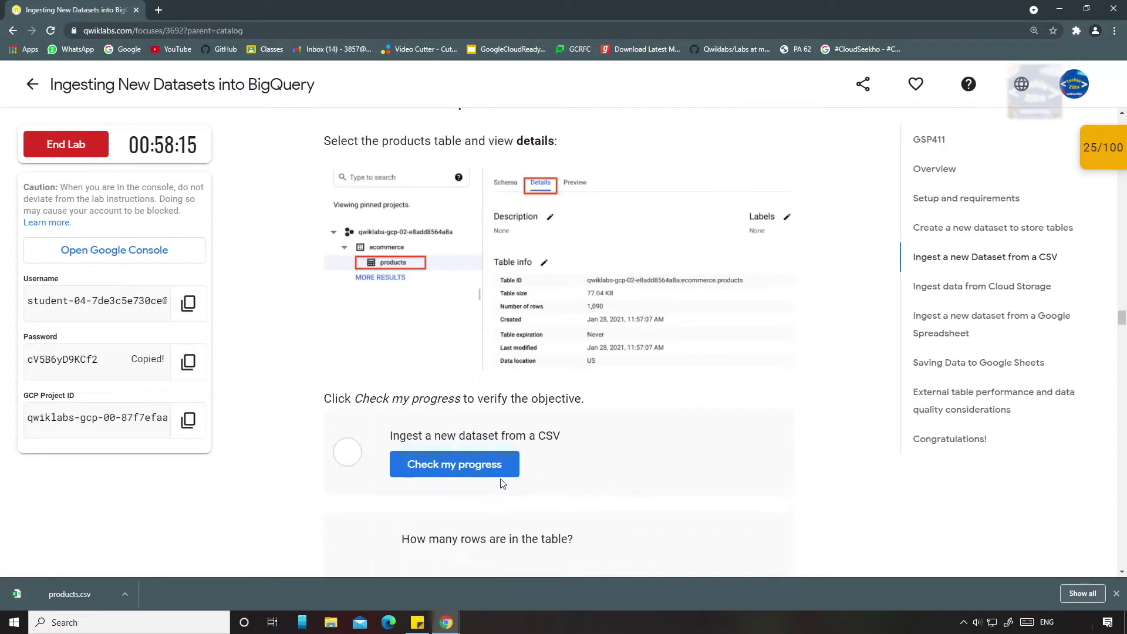
pyautogui.scroll(-3, 502, 483)
pyautogui.moveTo(446, 622)
pyautogui.click(484, 589)
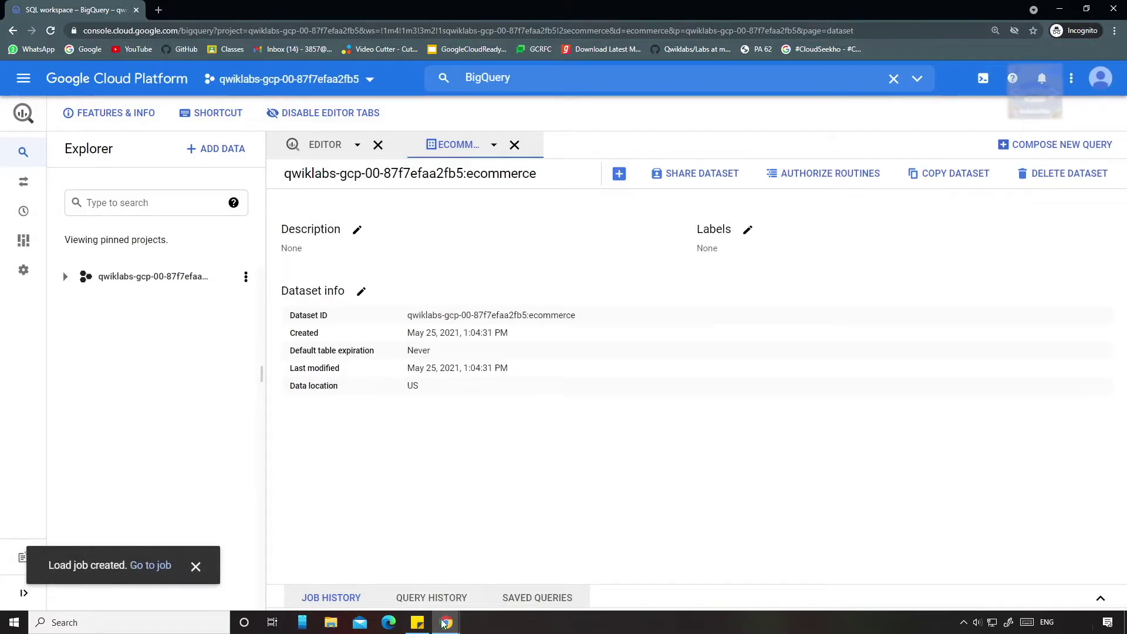
pyautogui.moveTo(444, 623)
pyautogui.click(377, 579)
pyautogui.click(484, 290)
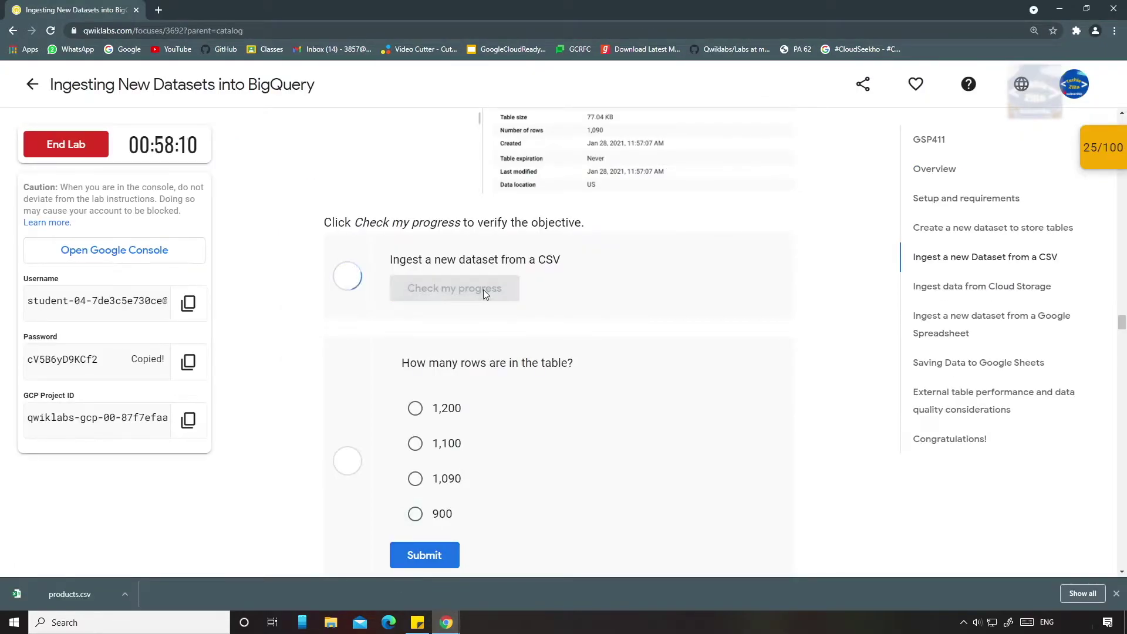
pyautogui.click(1116, 595)
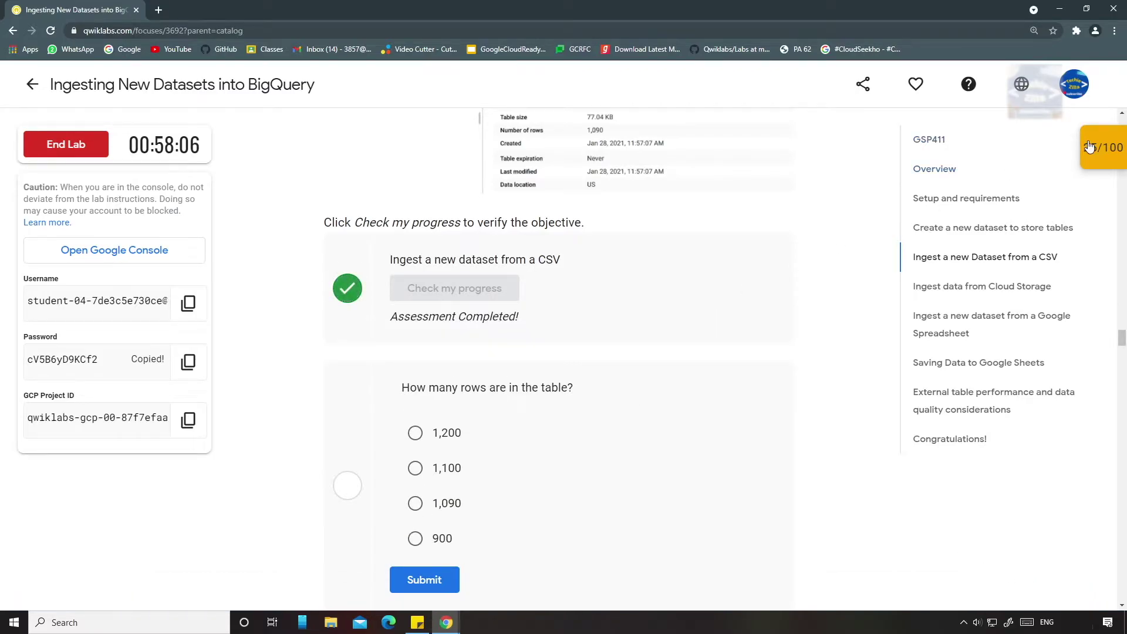
pyautogui.click(1100, 154)
pyautogui.click(1103, 159)
# Run the lab's query in a new editor to list the top 5 rows of ecommerce.products by descending stockLevel.
pyautogui.scroll(-9, 618, 336)
pyautogui.scroll(-5, 618, 336)
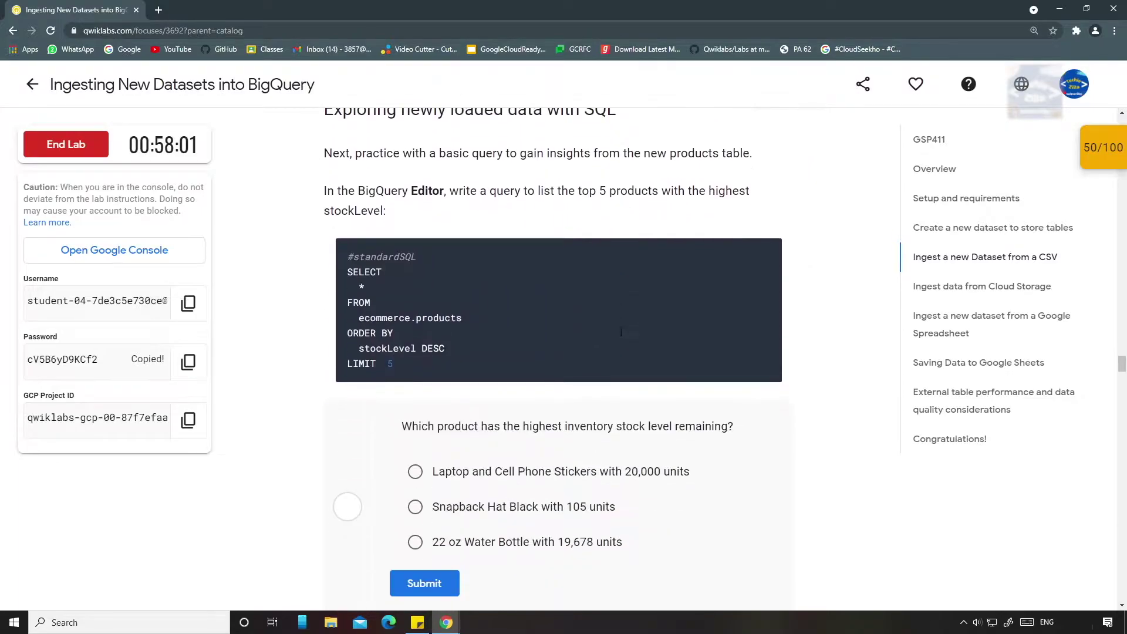
pyautogui.scroll(-11, 571, 390)
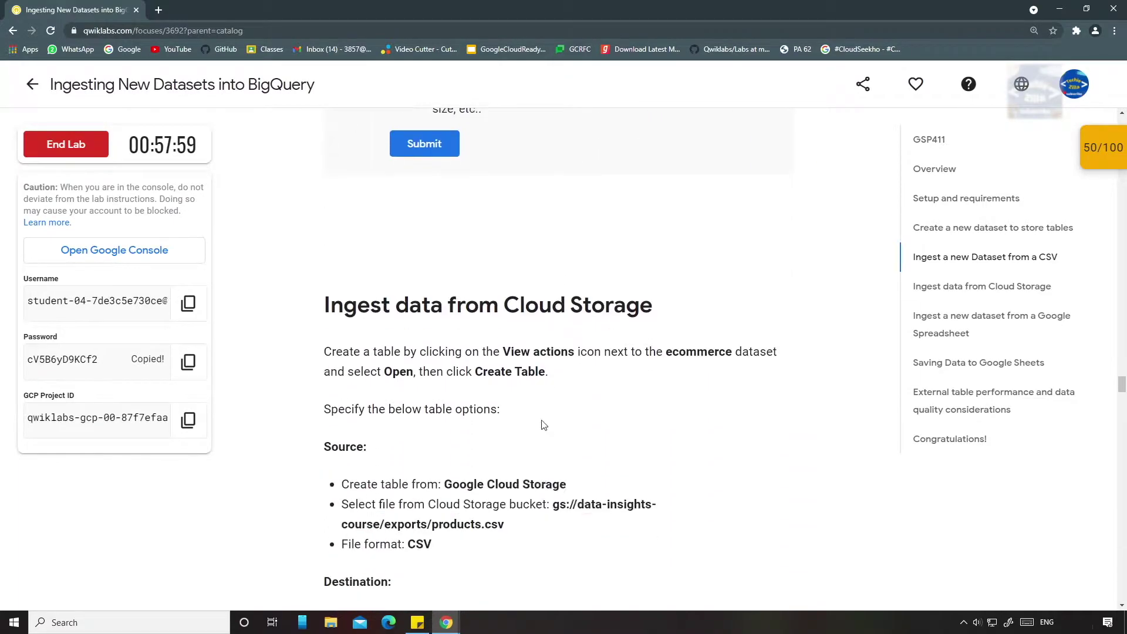
pyautogui.moveTo(444, 621)
pyautogui.click(552, 529)
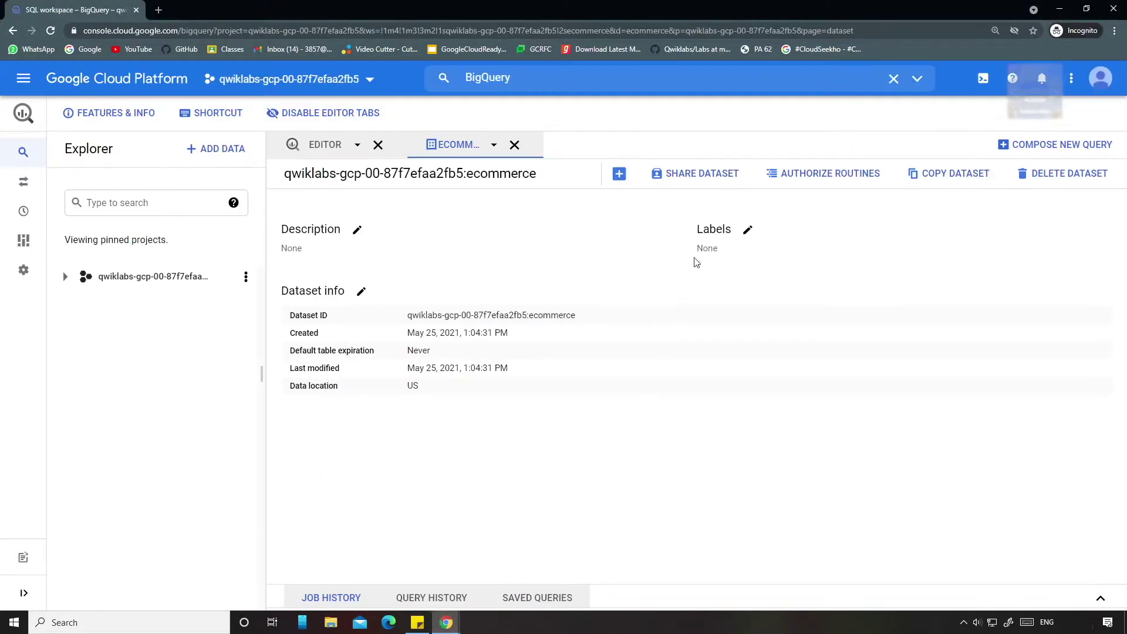
pyautogui.click(1041, 154)
pyautogui.write('#standardSQL SELECT   * FROM   ecommerce.products ORDER BY   stockLevel DESC LIMIT  5')
pyautogui.hotkey('ctrl', 'Return')
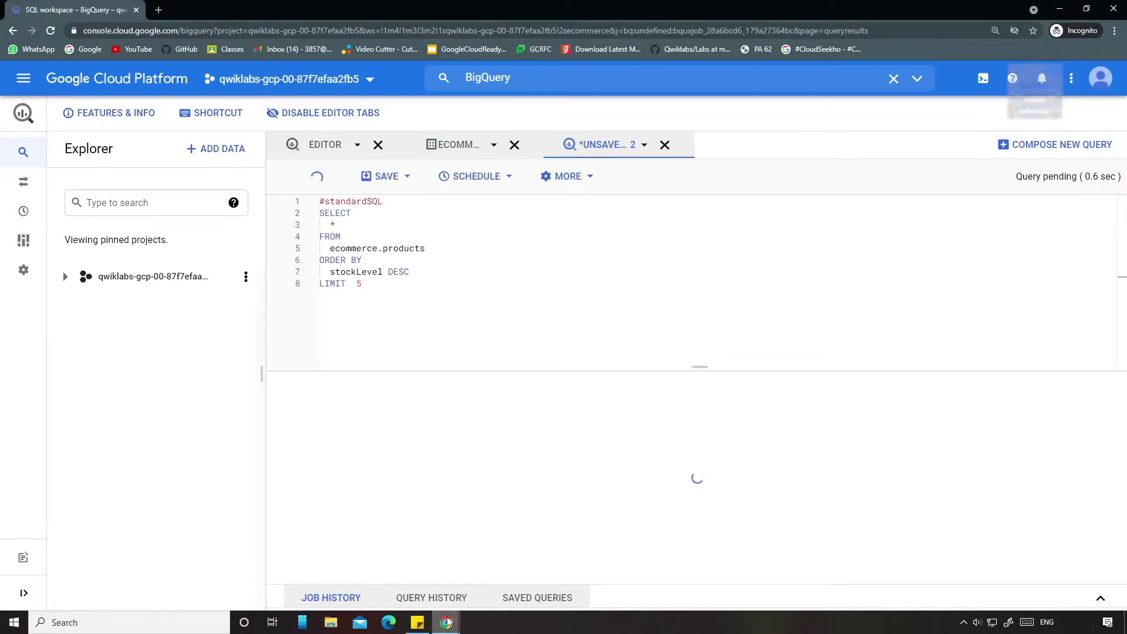
# Read the lab's "Ingest data from Cloud Storage" instructions and open the products table in the ecommerce dataset.
pyautogui.moveTo(447, 621)
pyautogui.click(460, 522)
pyautogui.scroll(-1, 521, 478)
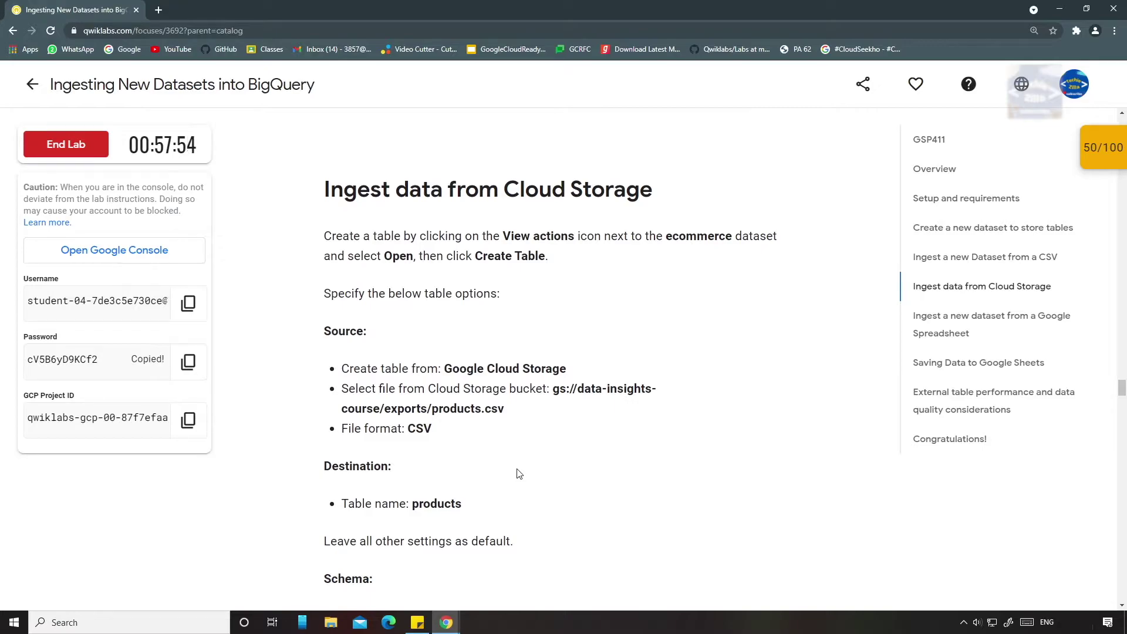
pyautogui.moveTo(738, 238); pyautogui.dragTo(538, 281)
pyautogui.click(597, 334)
pyautogui.moveTo(453, 627)
pyautogui.click(382, 563)
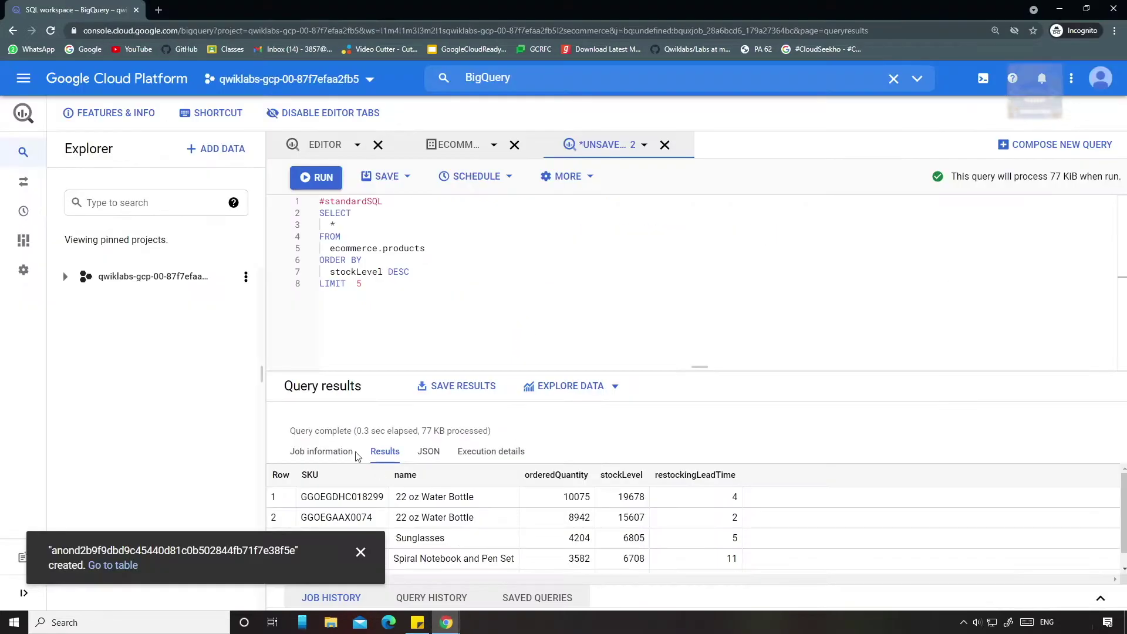
pyautogui.click(246, 277)
pyautogui.click(197, 320)
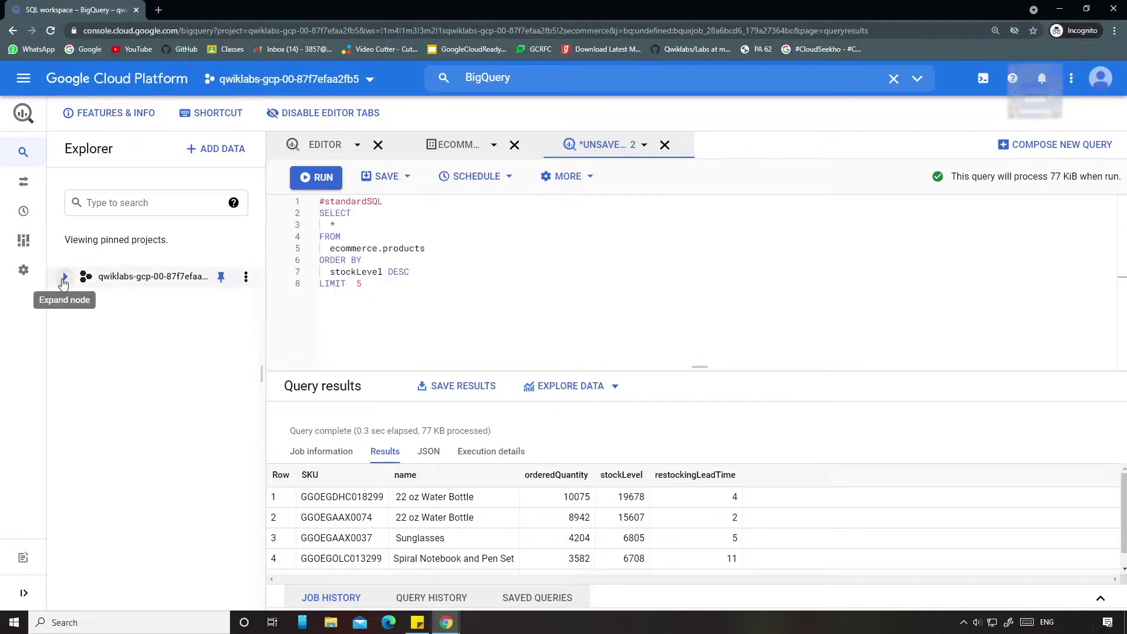
pyautogui.click(64, 276)
pyautogui.click(79, 298)
pyautogui.click(163, 320)
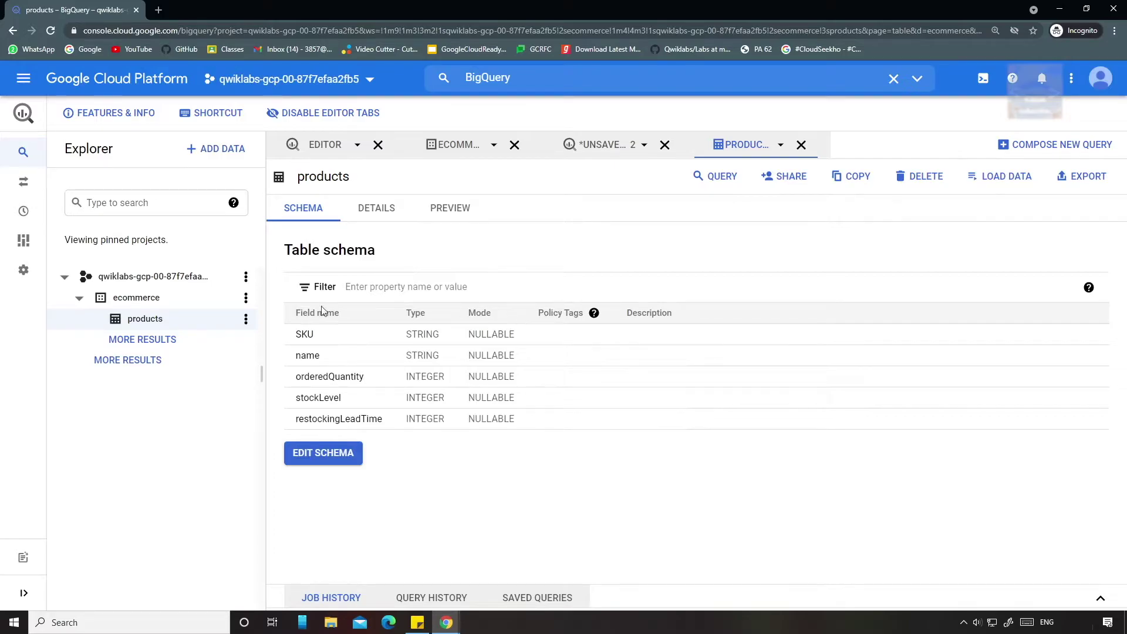
# Open the ecommerce dataset and start a new table with Google Cloud Storage as the source.
pyautogui.click(149, 300)
pyautogui.click(245, 299)
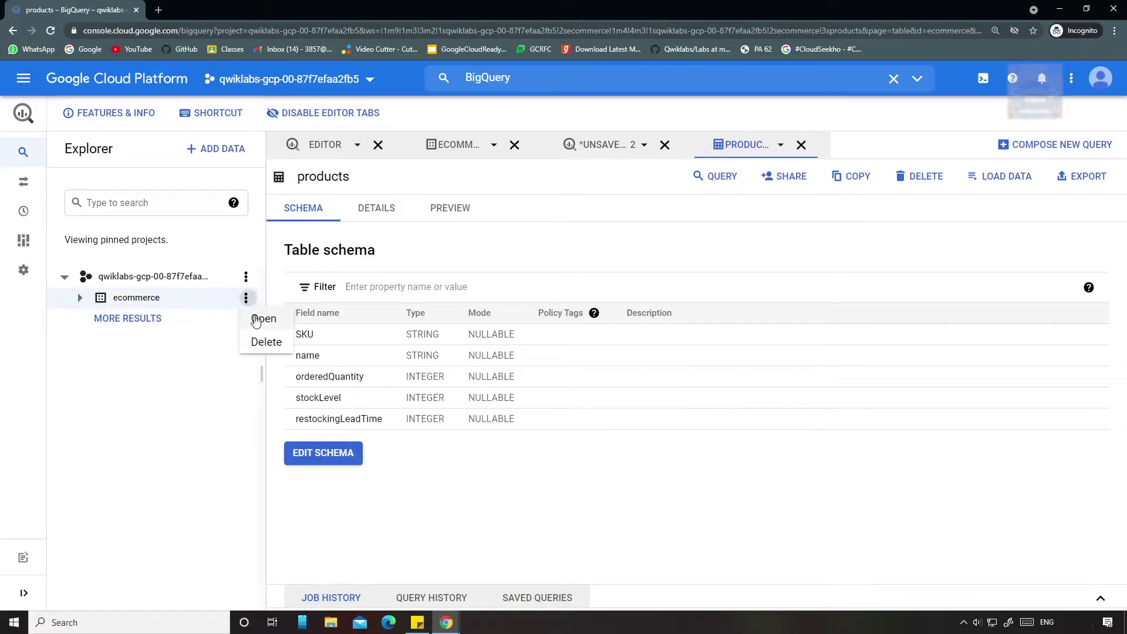
pyautogui.click(258, 317)
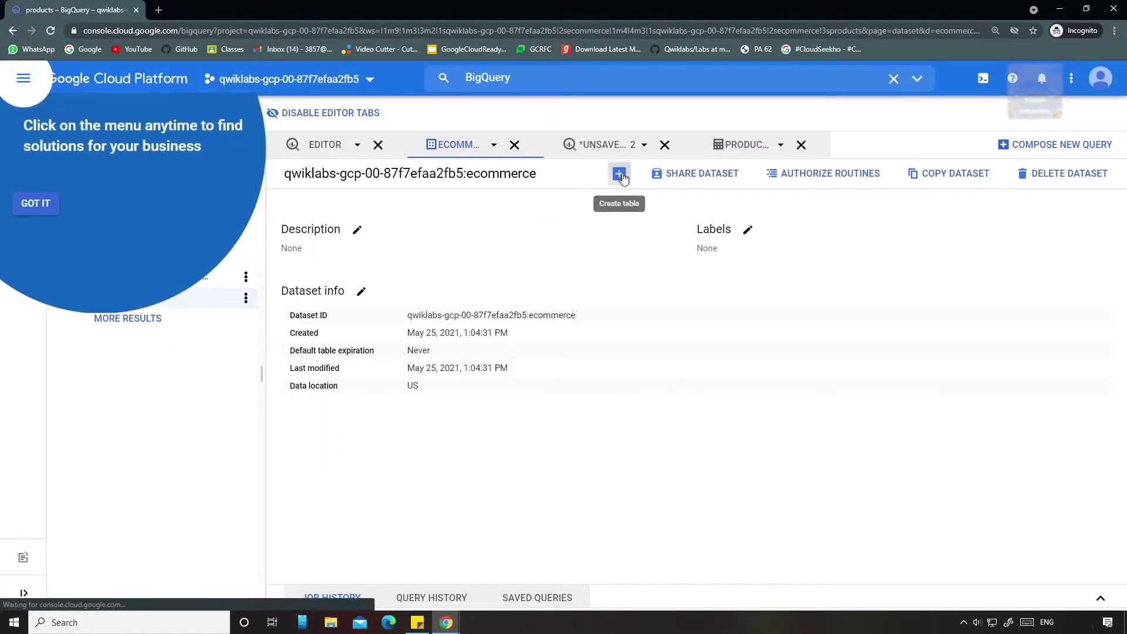
pyautogui.click(619, 174)
pyautogui.click(583, 145)
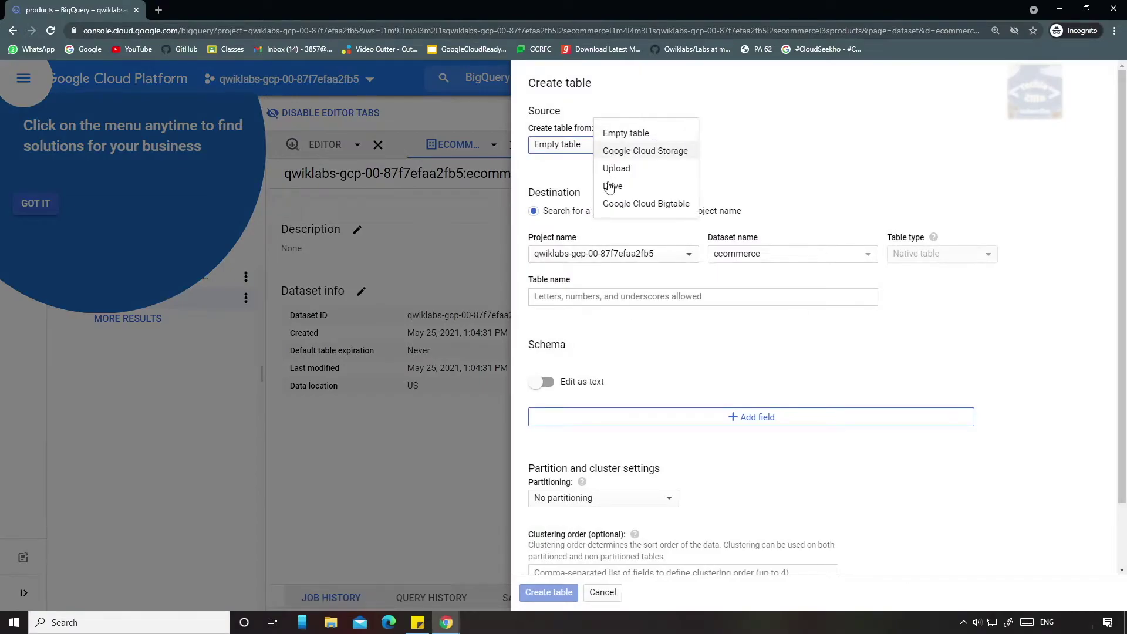
pyautogui.click(623, 149)
# Copy the bucket path from the lab and set the source file to gs://data-insights-course/exports/products.csv.
pyautogui.moveTo(437, 612)
pyautogui.click(382, 576)
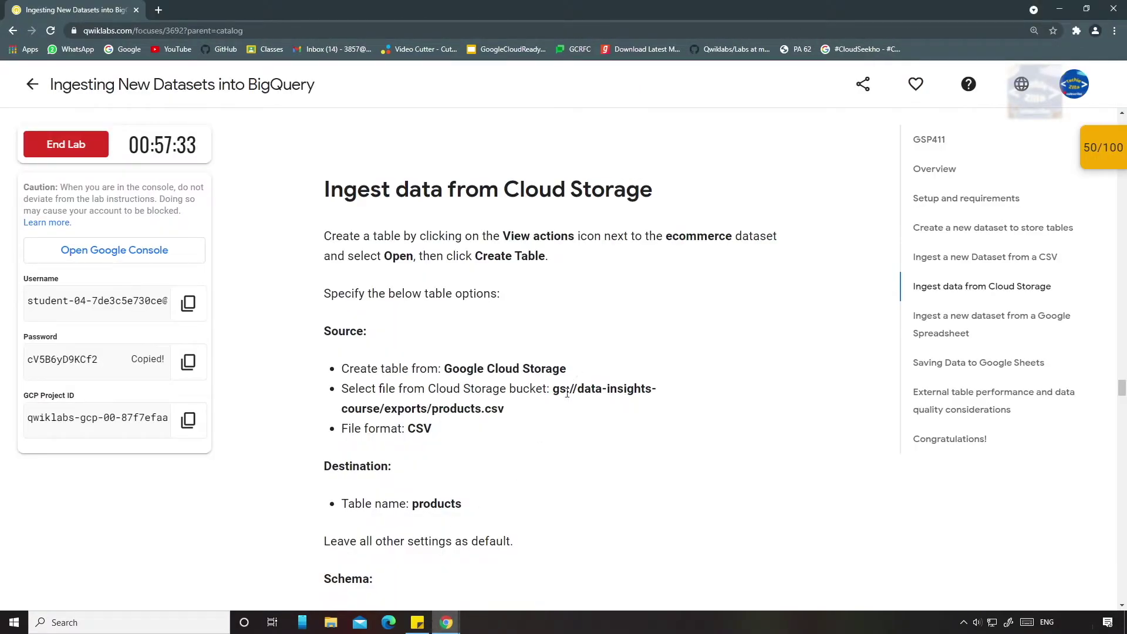
pyautogui.moveTo(554, 389); pyautogui.dragTo(536, 415)
pyautogui.hotkey('ctrl', 'c')
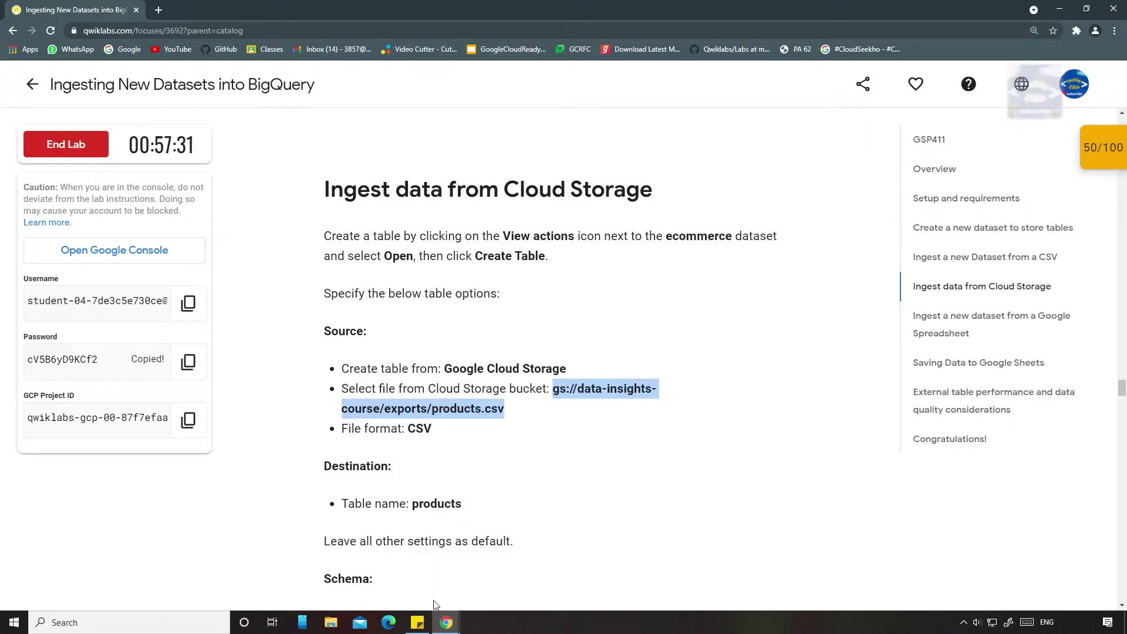
pyautogui.moveTo(438, 614)
pyautogui.click(583, 557)
pyautogui.click(724, 144)
pyautogui.hotkey('ctrl', 'v')
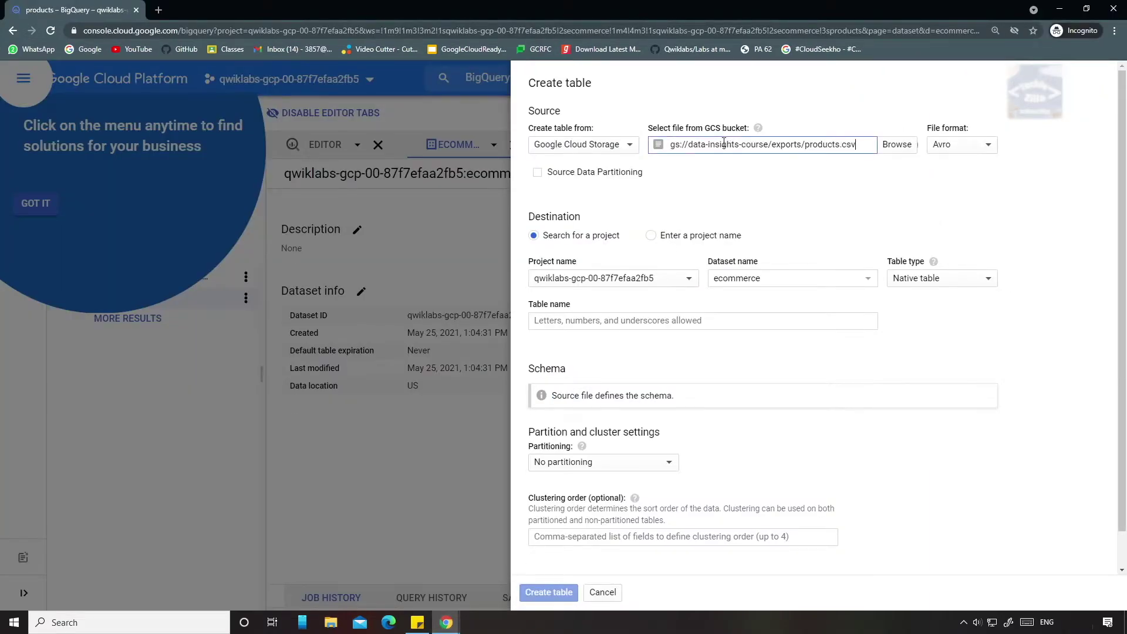
# Name the new table products as in the lab, turn on schema auto-detection, and try to create the table.
pyautogui.moveTo(445, 626)
pyautogui.click(378, 576)
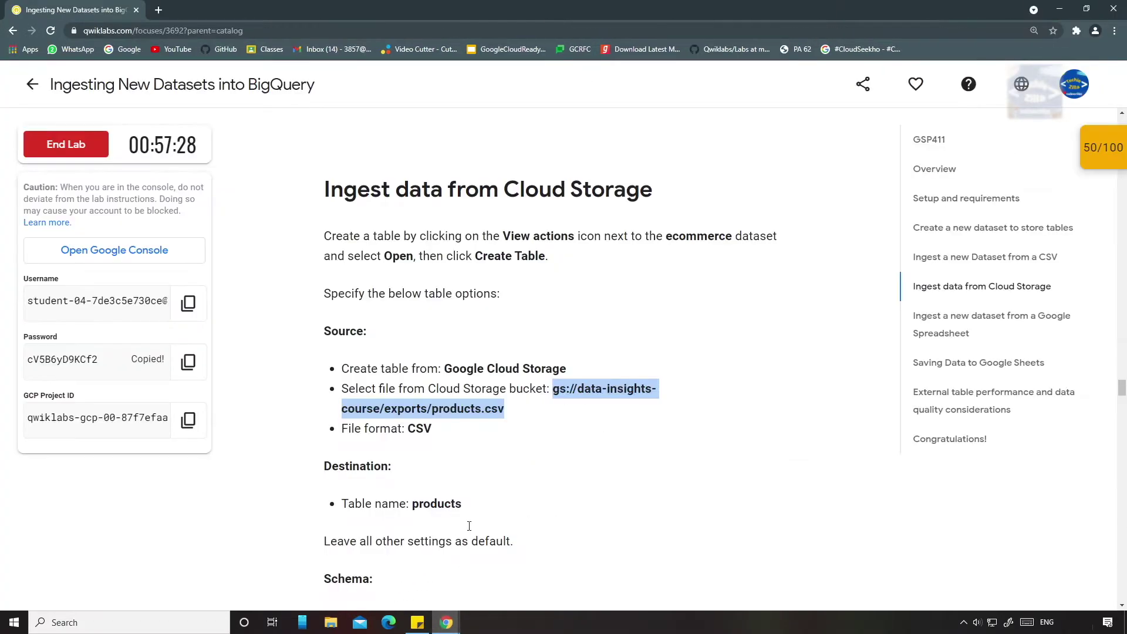
pyautogui.doubleClick(449, 392)
pyautogui.hotkey('ctrl', 'c')
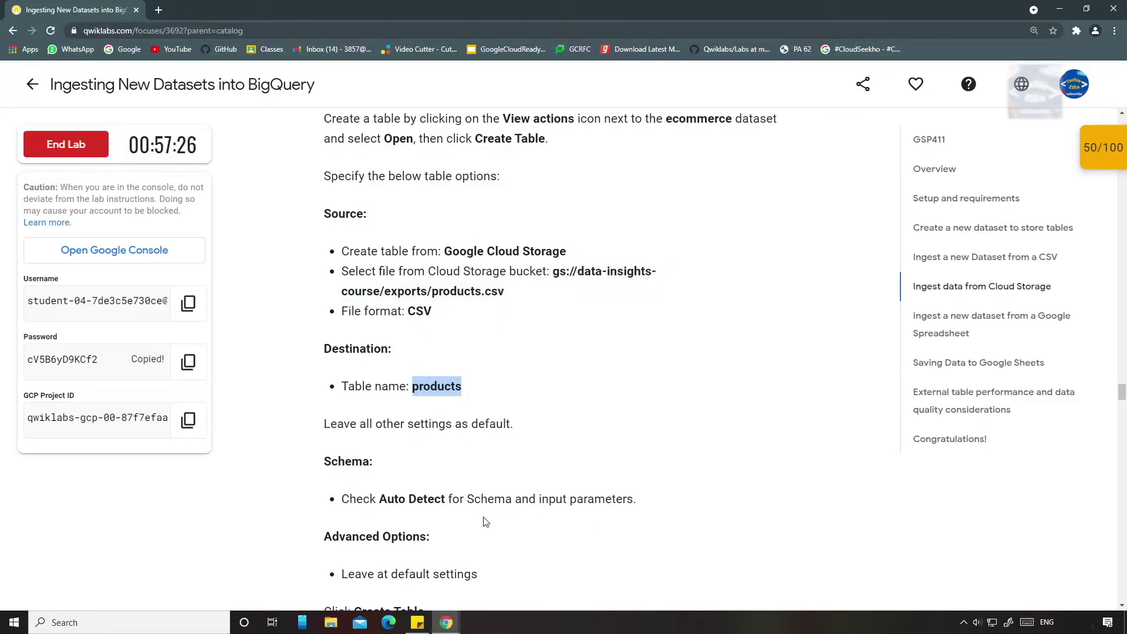
pyautogui.scroll(-4, 465, 564)
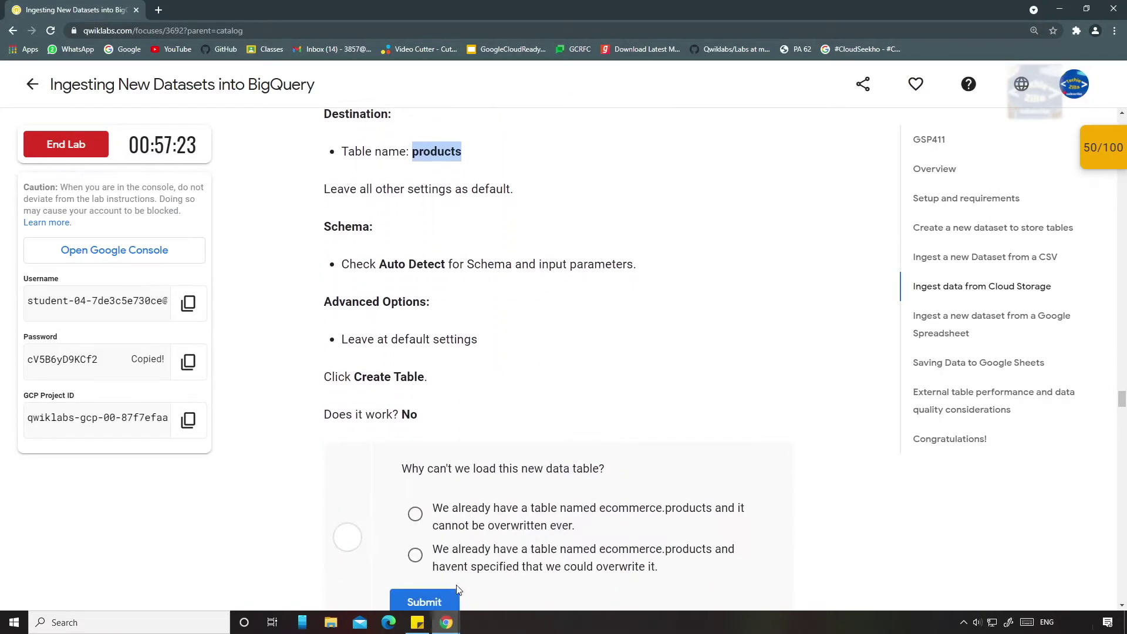
pyautogui.moveTo(447, 626)
pyautogui.click(501, 566)
pyautogui.click(657, 321)
pyautogui.hotkey('ctrl', 'v')
pyautogui.click(534, 402)
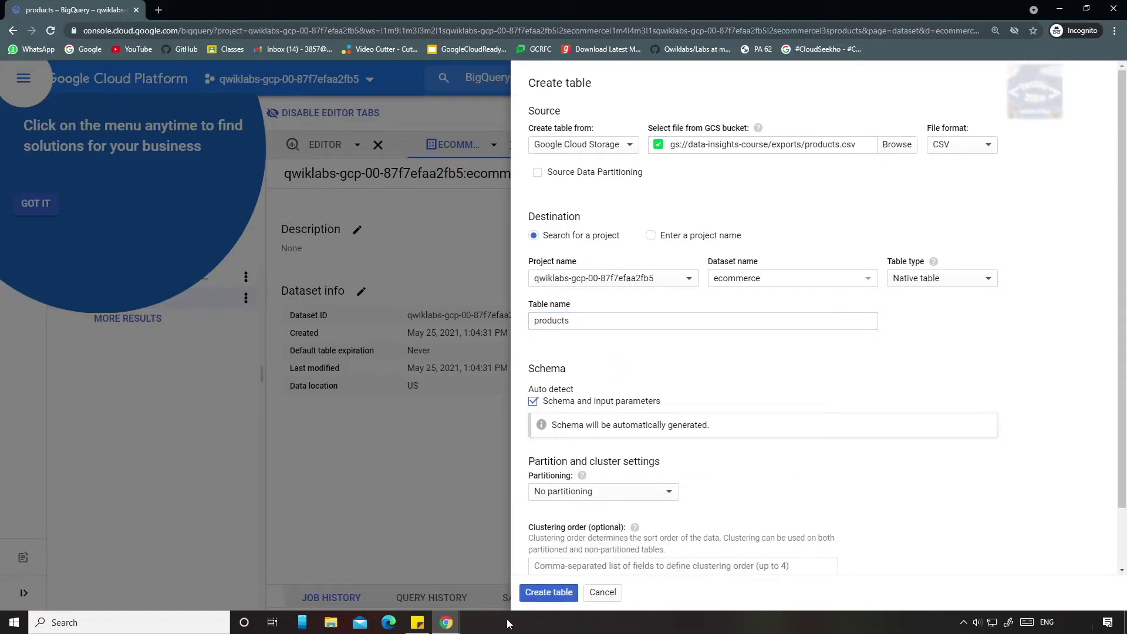
# Read the lab's note on whether the load works and open the job history from the table creation error.
pyautogui.moveTo(446, 622)
pyautogui.click(456, 532)
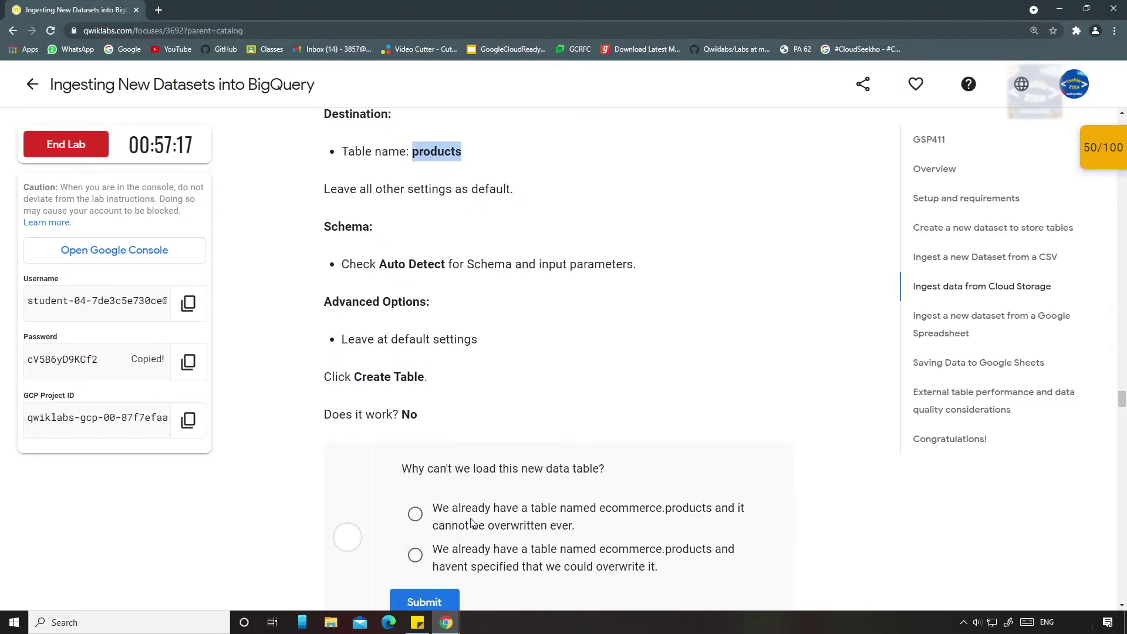
pyautogui.scroll(-5, 471, 523)
pyautogui.scroll(2, 478, 513)
pyautogui.moveTo(418, 239); pyautogui.dragTo(334, 239)
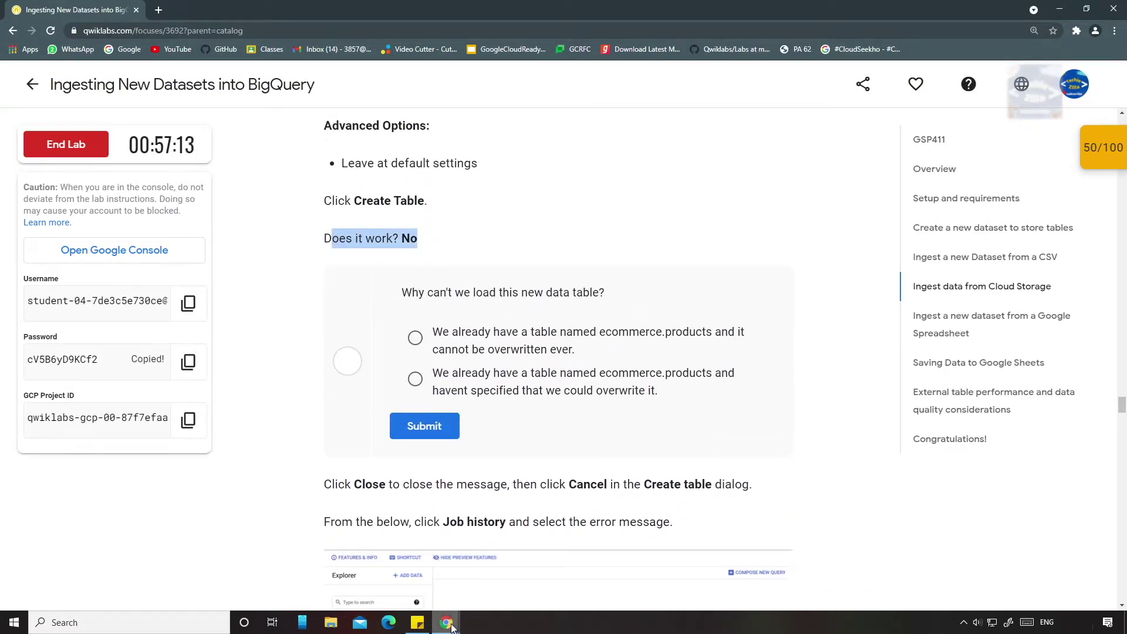
pyautogui.moveTo(452, 627)
pyautogui.click(499, 587)
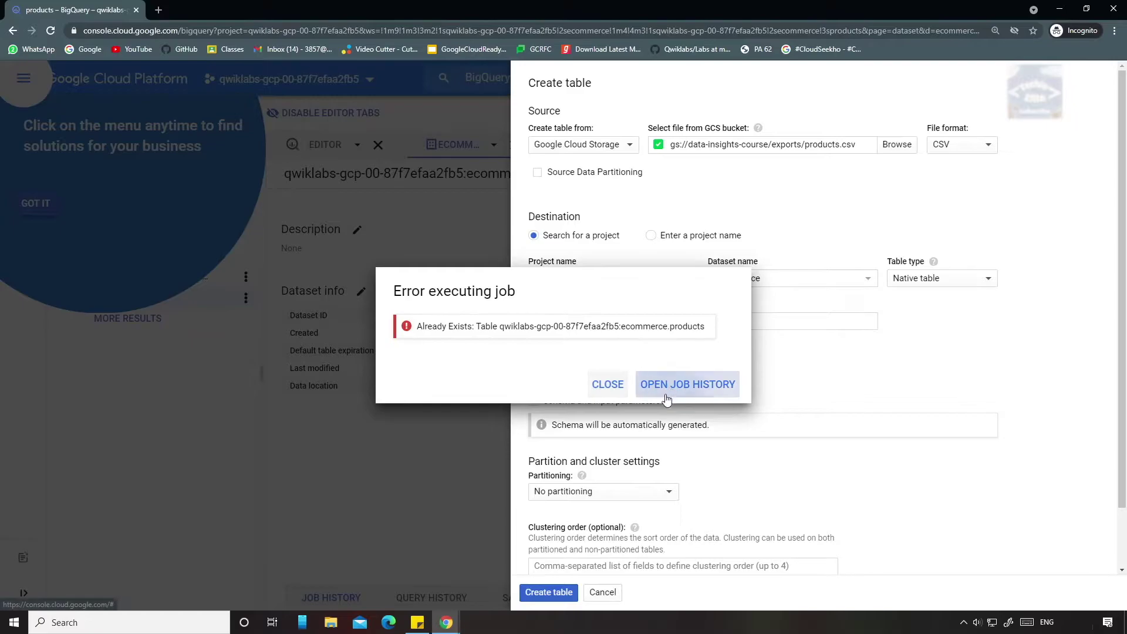
pyautogui.click(673, 394)
# Check the lab progress for "Ingest data from Cloud Storage" and read the instructions on overwriting the table.
pyautogui.moveTo(447, 622)
pyautogui.click(499, 587)
pyautogui.scroll(-3, 603, 502)
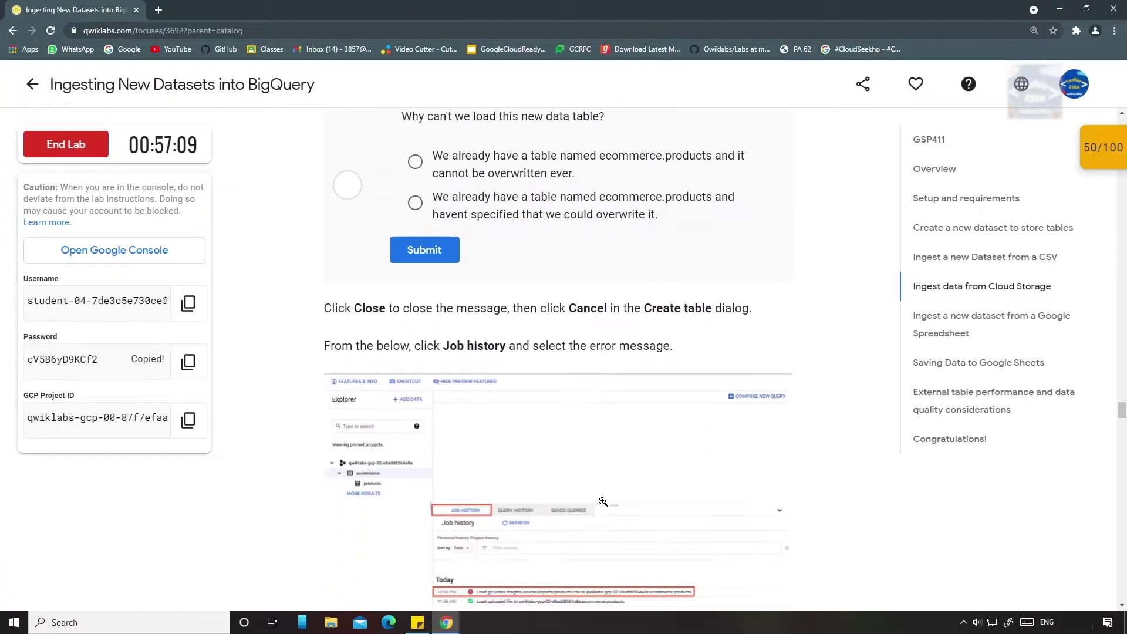
pyautogui.scroll(-3, 597, 503)
pyautogui.scroll(-4, 597, 503)
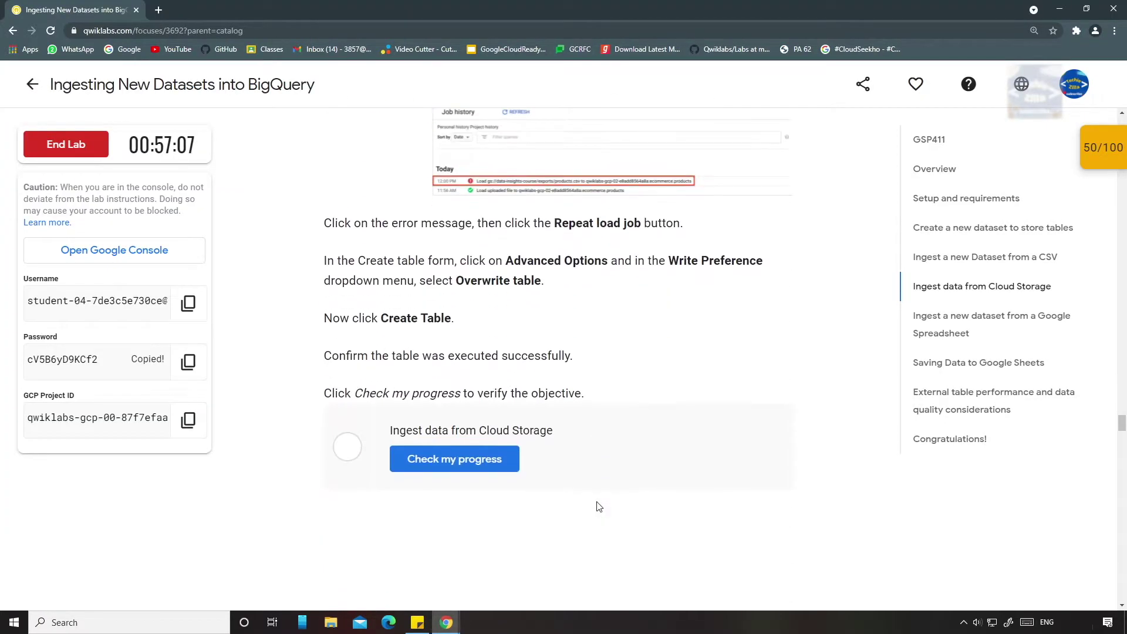
pyautogui.click(487, 458)
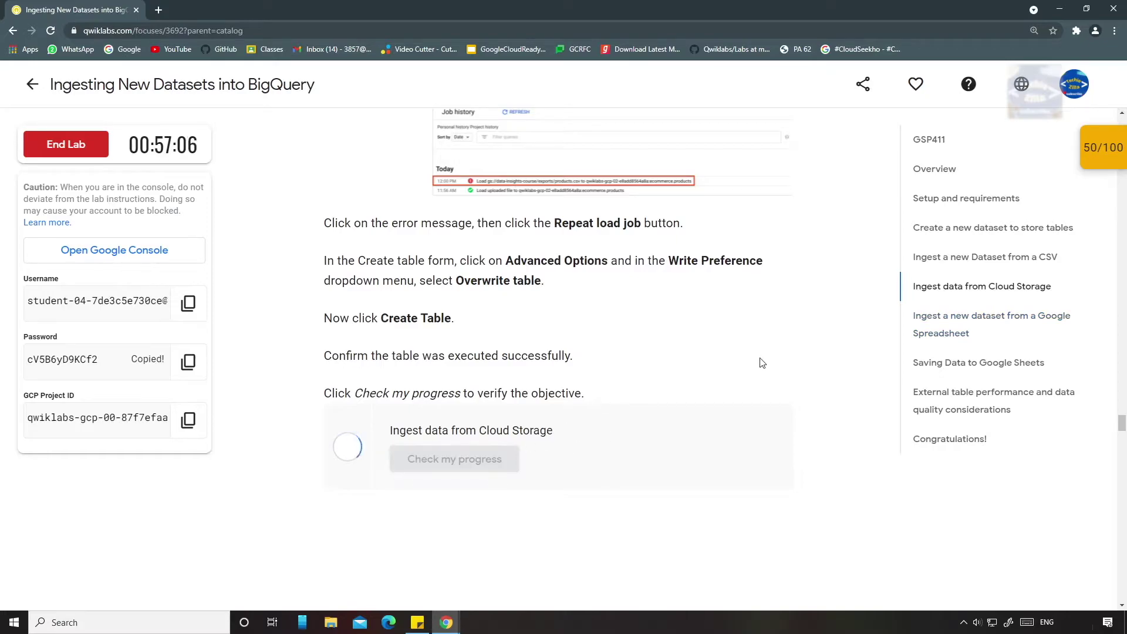
pyautogui.moveTo(481, 262); pyautogui.dragTo(669, 262)
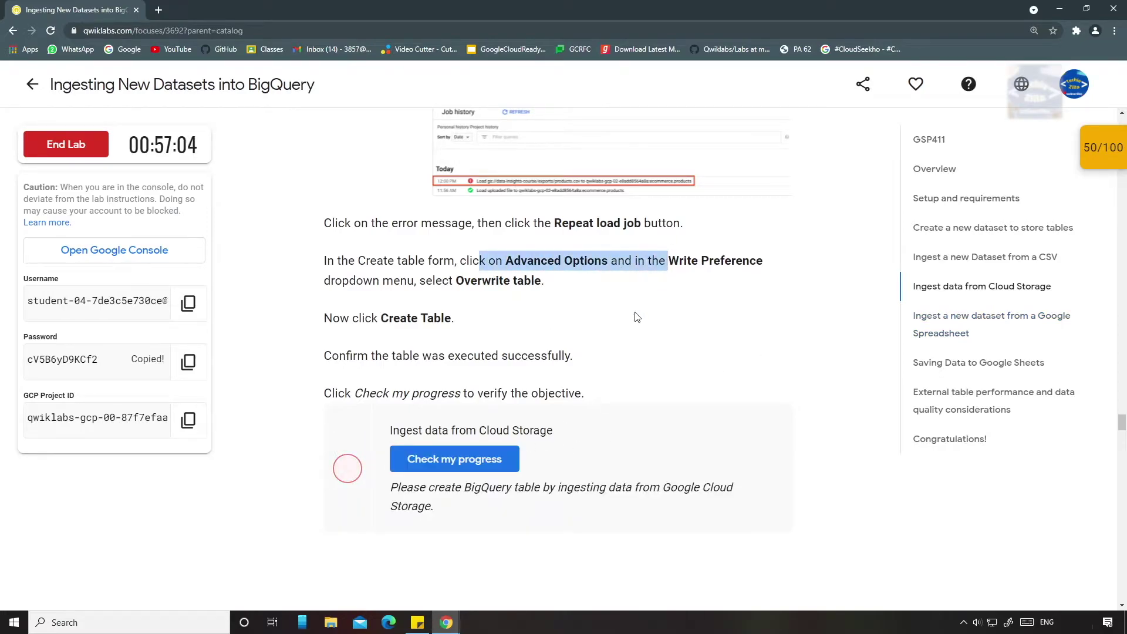
pyautogui.click(617, 364)
# Set the repeated load's write preference to Overwrite table and create the products table from the Cloud Storage CSV.
pyautogui.click(447, 623)
pyautogui.click(515, 563)
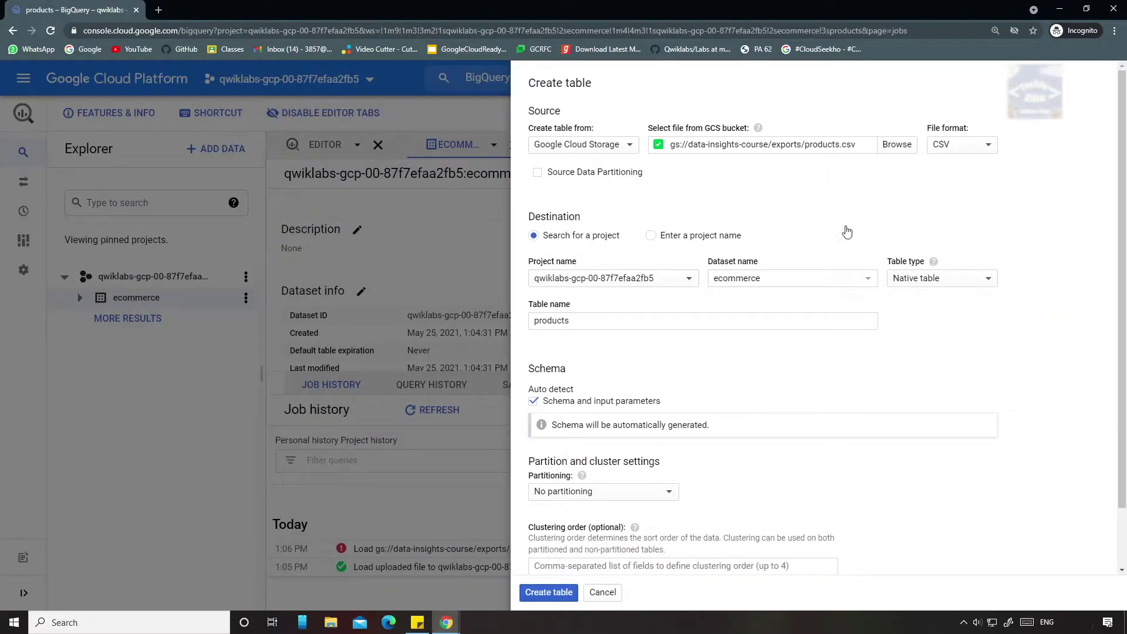
pyautogui.scroll(-2, 747, 314)
pyautogui.click(616, 549)
pyautogui.scroll(-4, 701, 475)
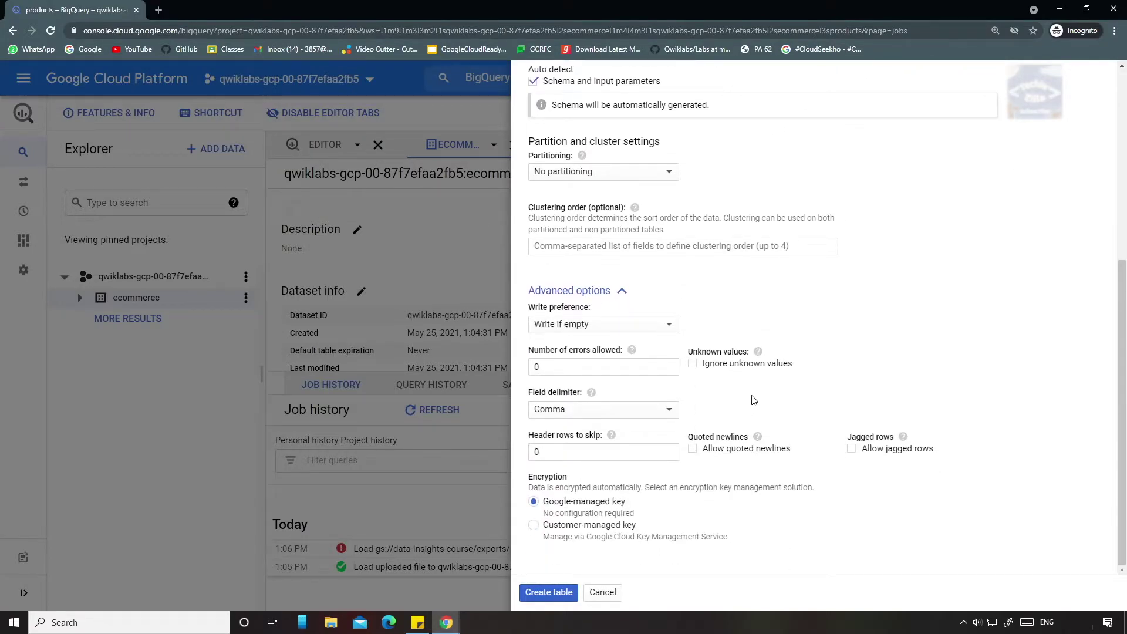
pyautogui.click(646, 326)
pyautogui.click(624, 351)
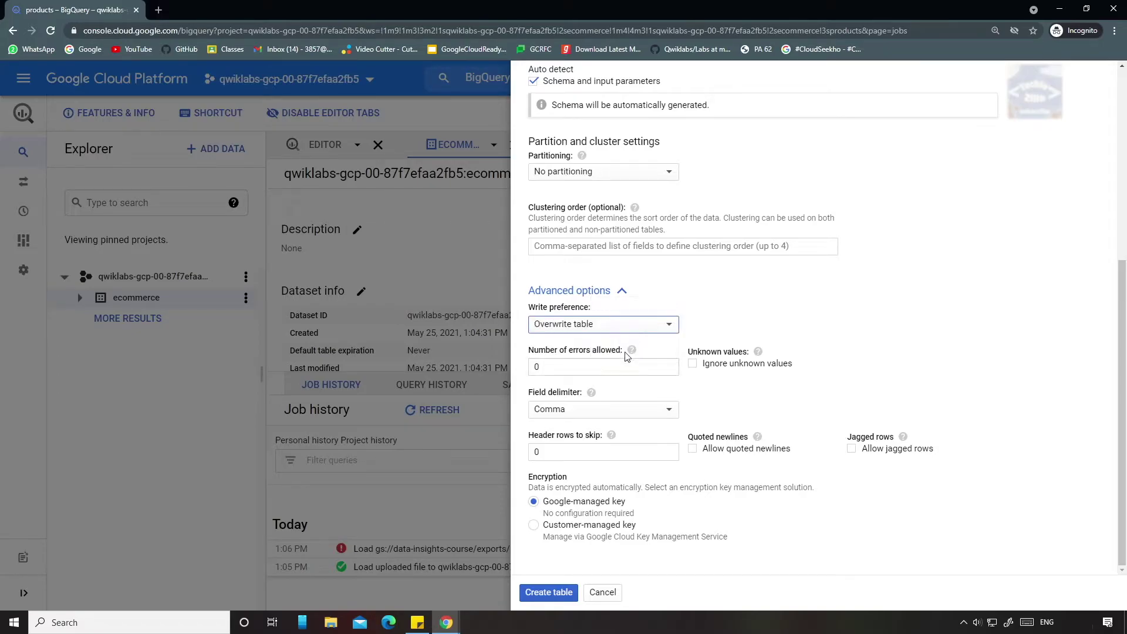
pyautogui.click(517, 563)
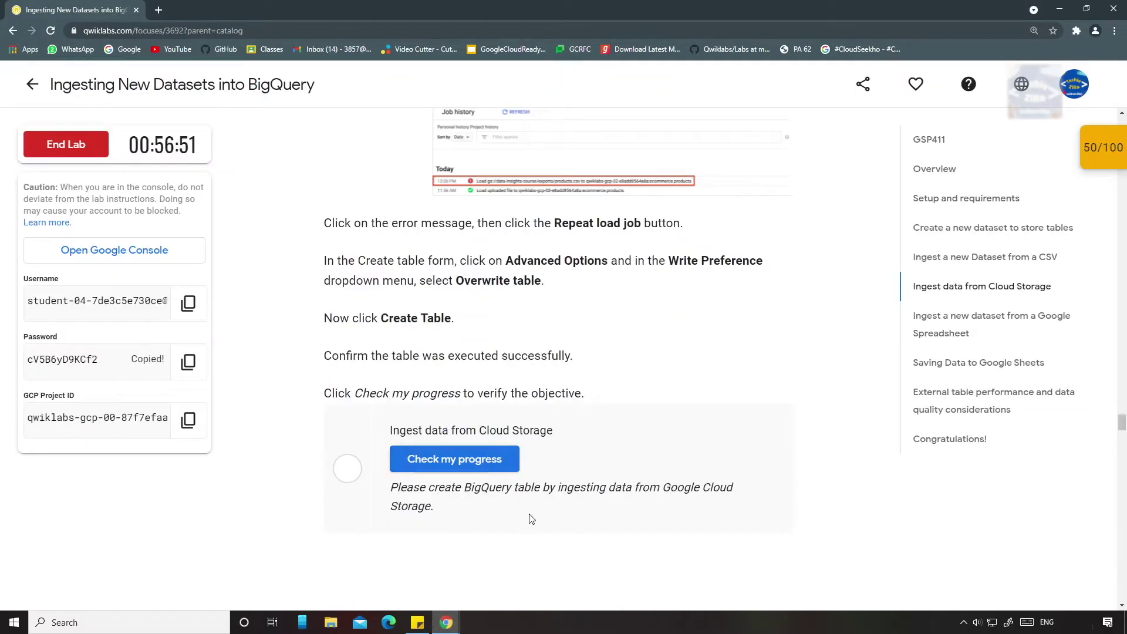
pyautogui.click(453, 626)
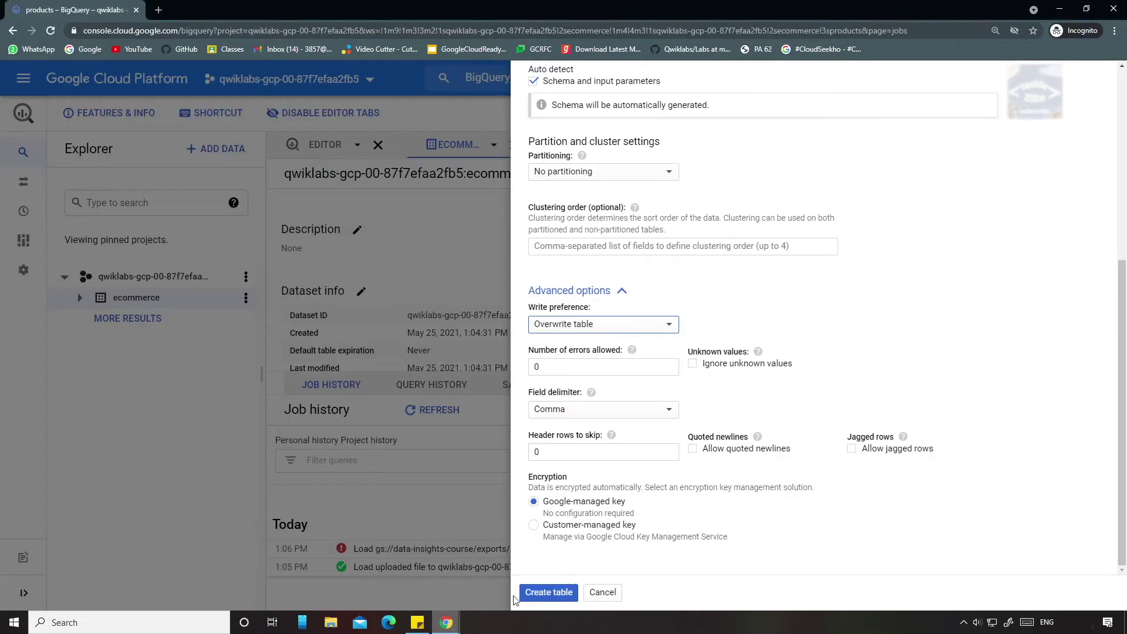
pyautogui.click(561, 593)
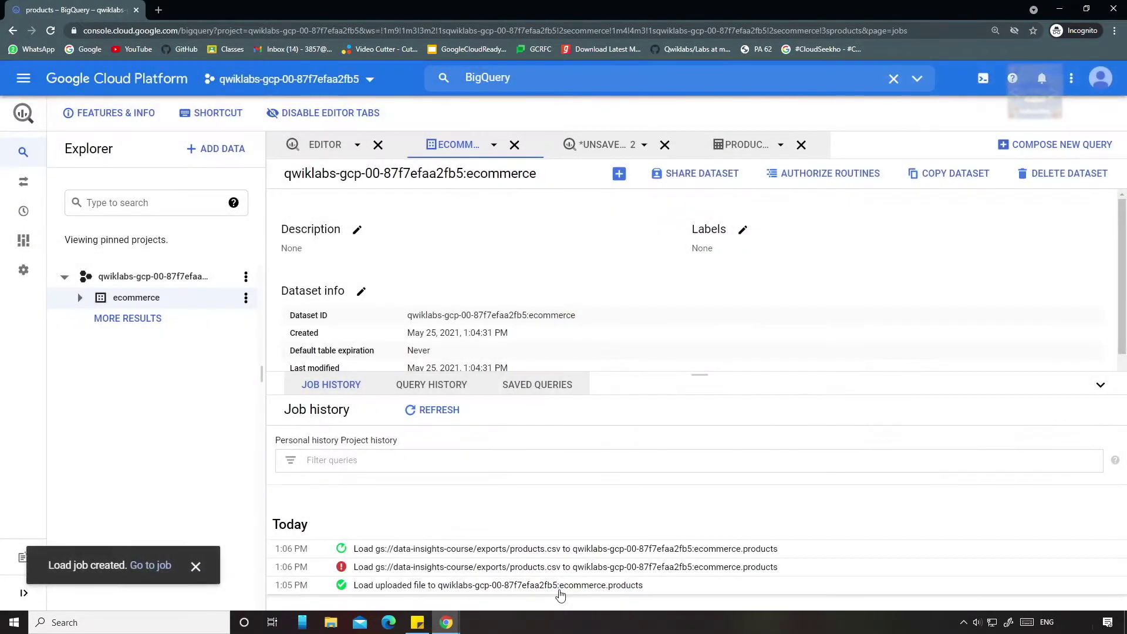
# Check the lab progress for "Ingest data from Cloud Storage" and close the checkpoints overview.
pyautogui.click(379, 565)
pyautogui.click(455, 459)
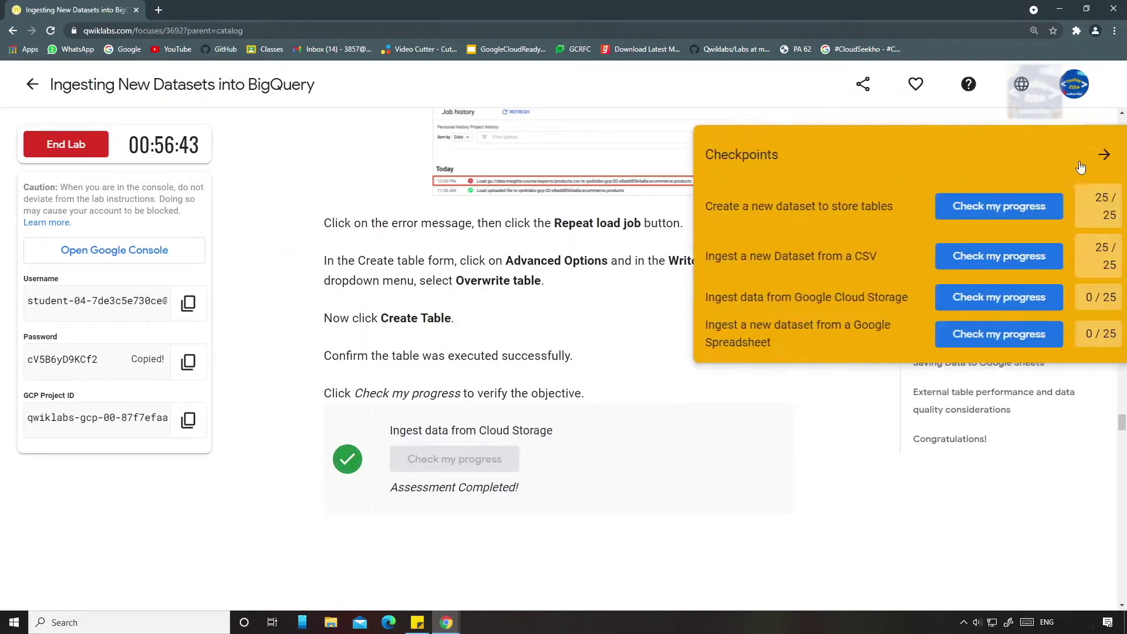
pyautogui.click(1094, 158)
# Copy the lab's restocking query on ecommerce.products, with the SAFE_DIVIDE ratio, into a new query and run it.
pyautogui.scroll(-10, 624, 345)
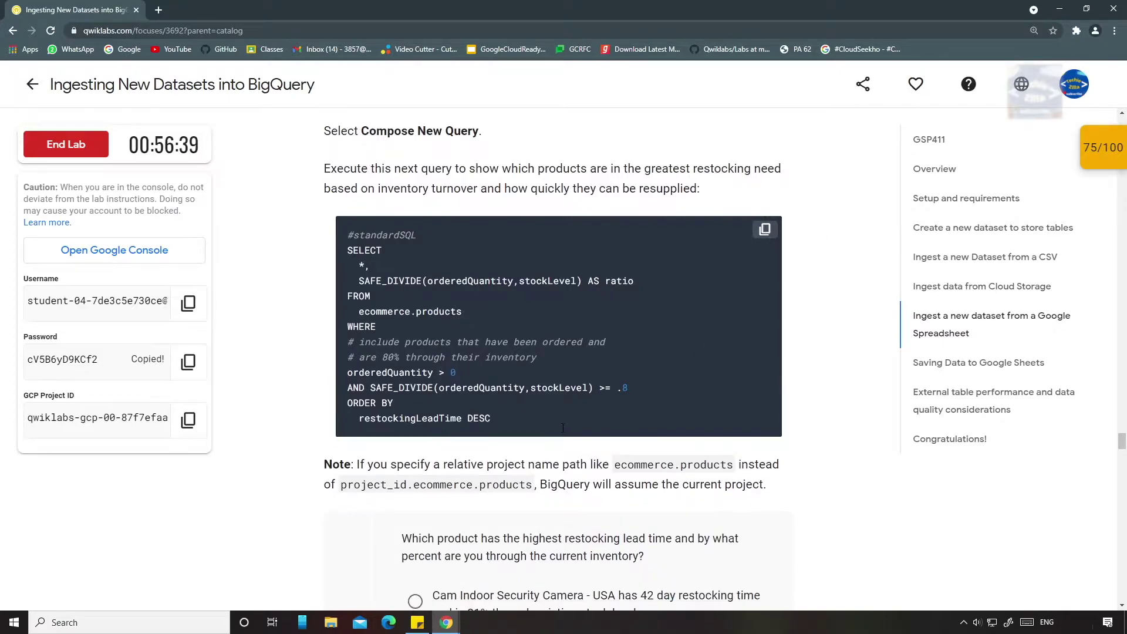
pyautogui.scroll(-1, 587, 458)
pyautogui.moveTo(446, 622)
pyautogui.click(479, 604)
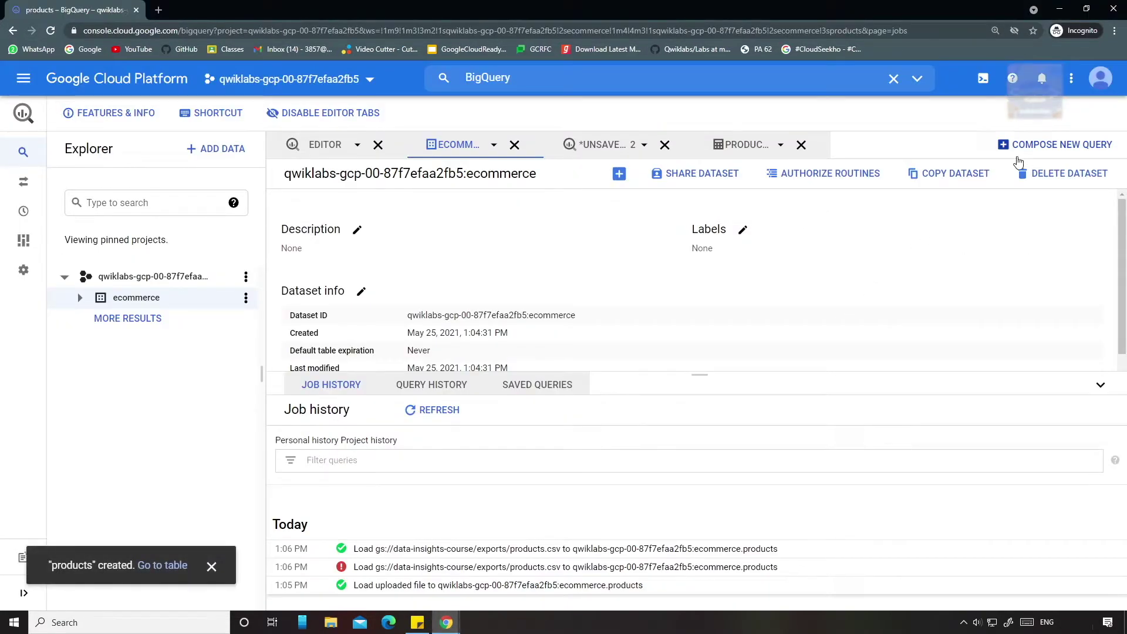
pyautogui.click(1055, 144)
pyautogui.write('#standardSQL SELECT   *,   SAFE_DIVIDE(orderedQuantity,stockLevel) AS ratio FROM   ecommerce.products WHERE # include products that have been ordered and # are 80% through their inventory orderedQuantity > 0 AND SAFE_DIVIDE(orderedQuantity,stockLevel) >= .8 ORDER BY   restockingLeadTime DESC')
pyautogui.click(316, 177)
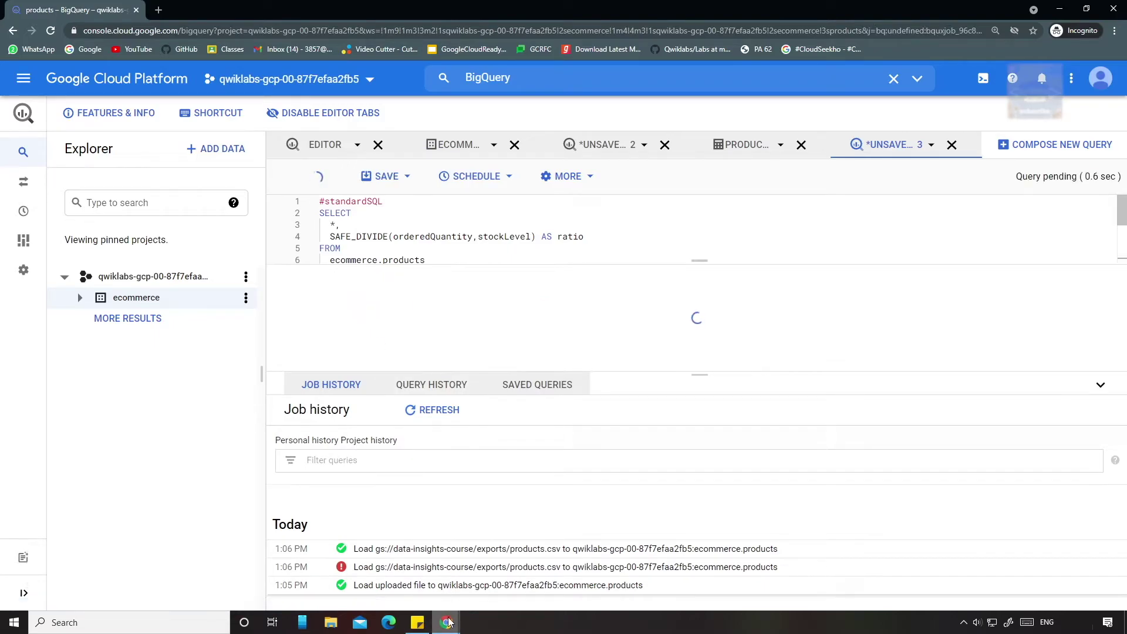
# Read the lab's instructions on saving results to Google Sheets and creating the products_comments table from Drive.
pyautogui.hotkey('alt', 'Tab')
pyautogui.scroll(-4, 523, 477)
pyautogui.scroll(-8, 523, 476)
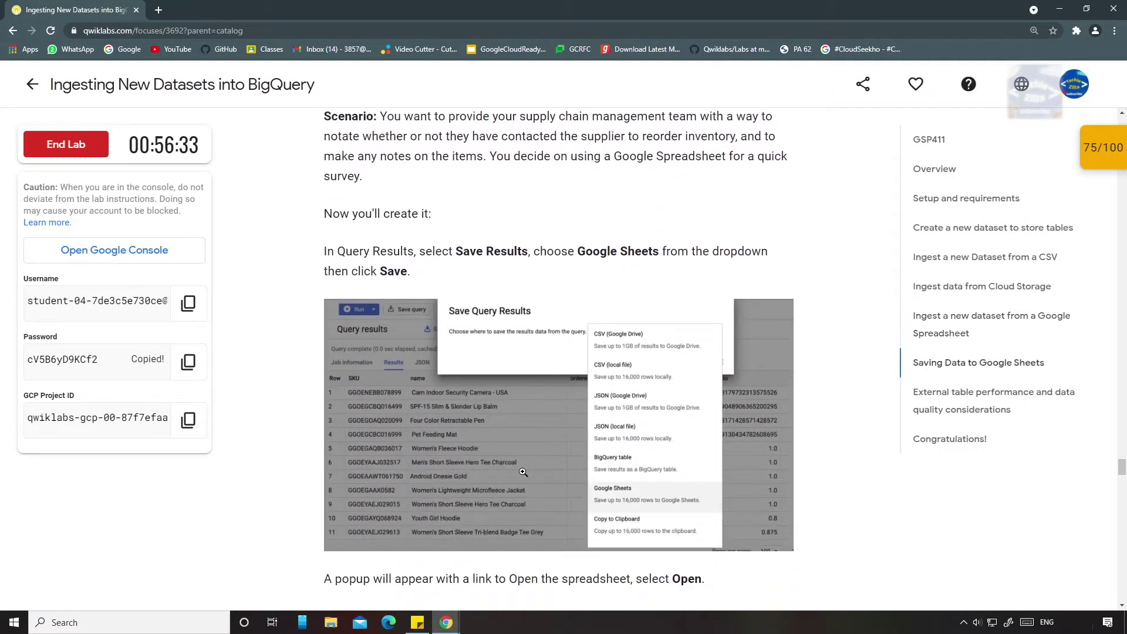
pyautogui.scroll(-6, 523, 472)
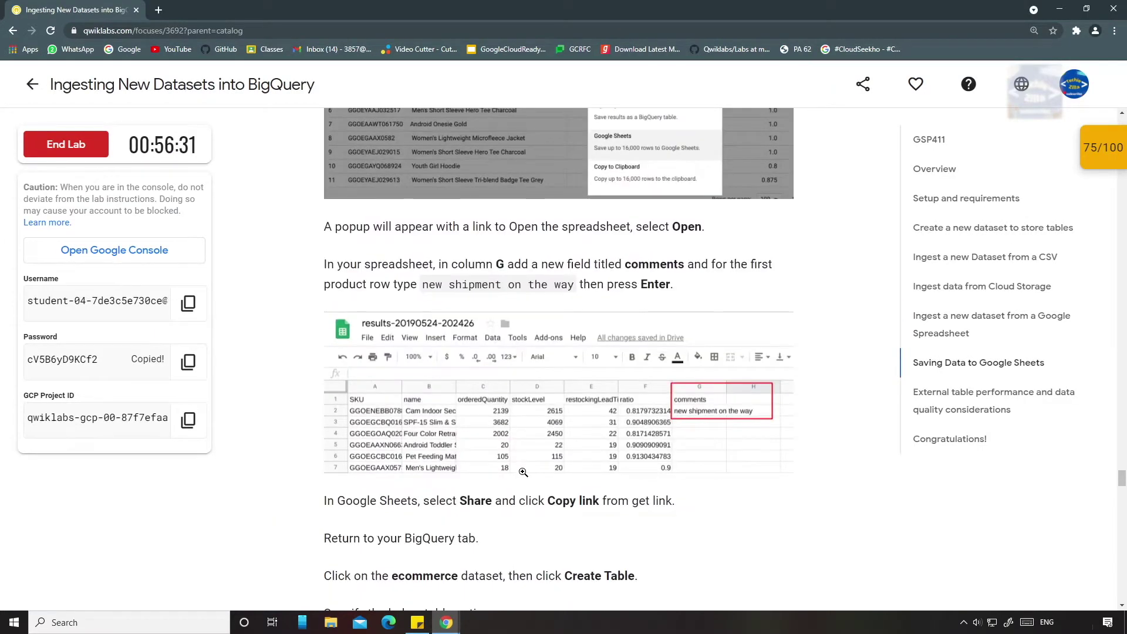
pyautogui.scroll(-5, 523, 473)
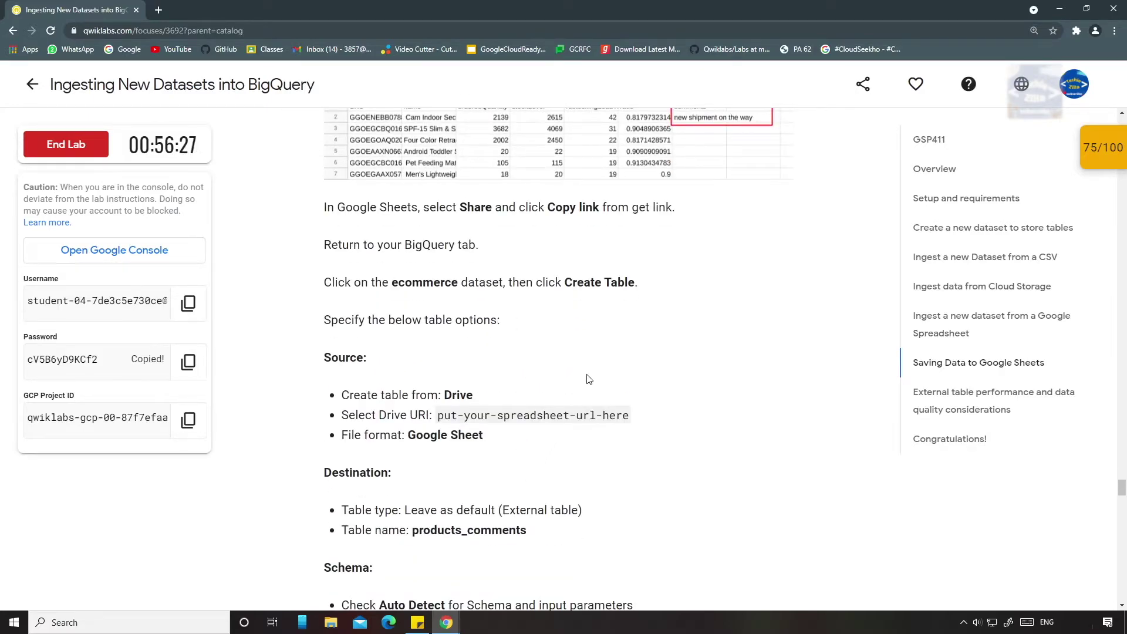
pyautogui.scroll(-1, 589, 378)
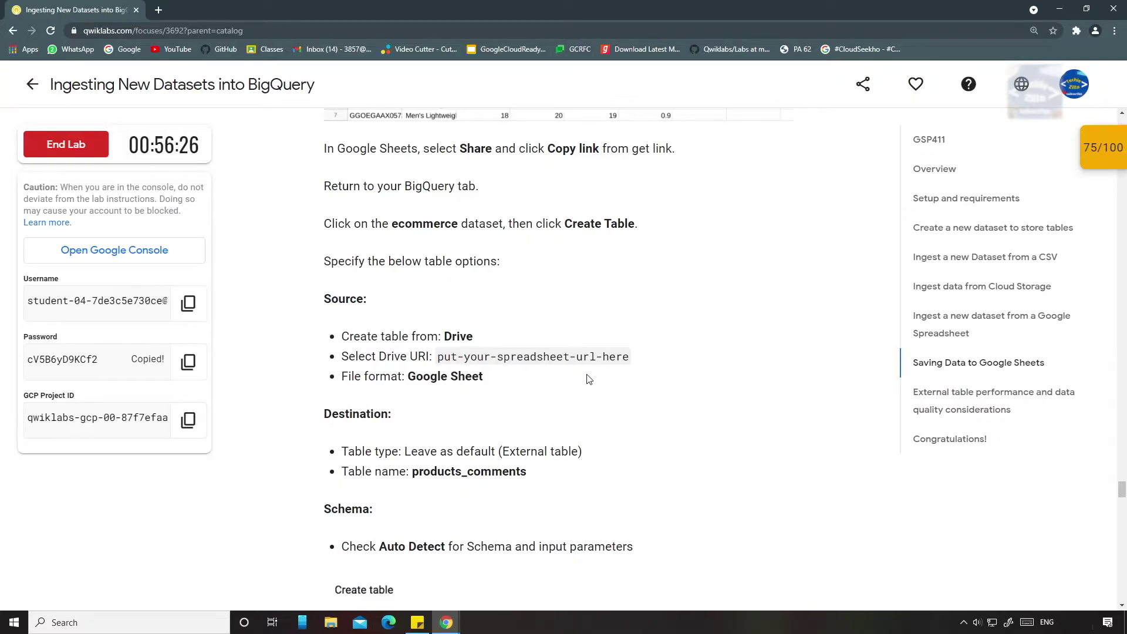
pyautogui.scroll(-2, 589, 379)
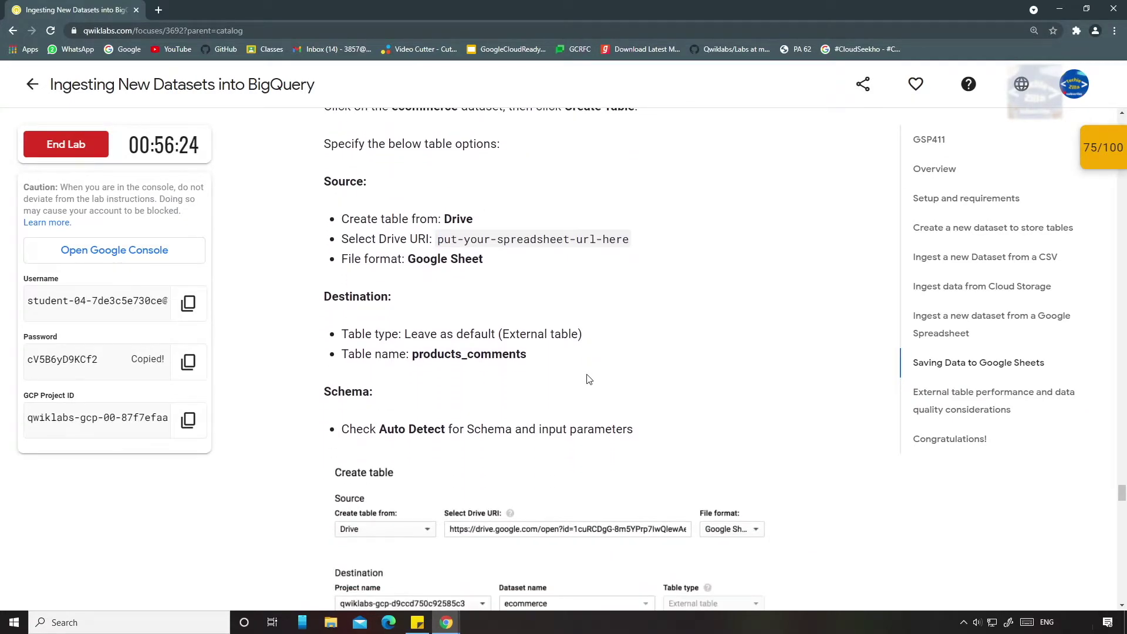
pyautogui.scroll(4, 589, 379)
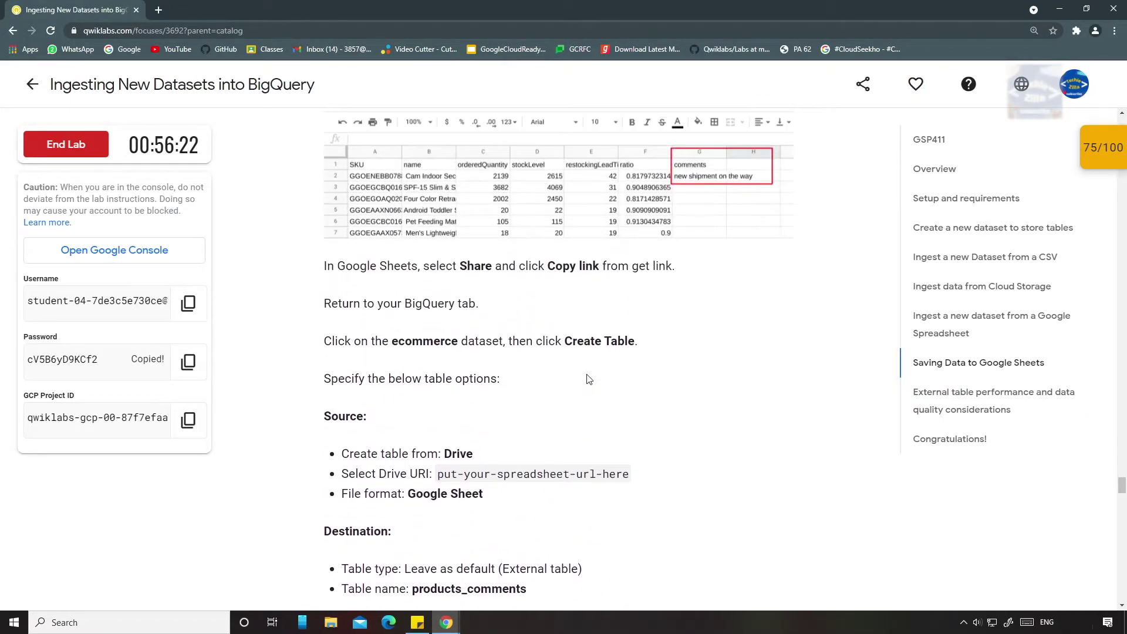
pyautogui.moveTo(325, 340); pyautogui.dragTo(638, 342)
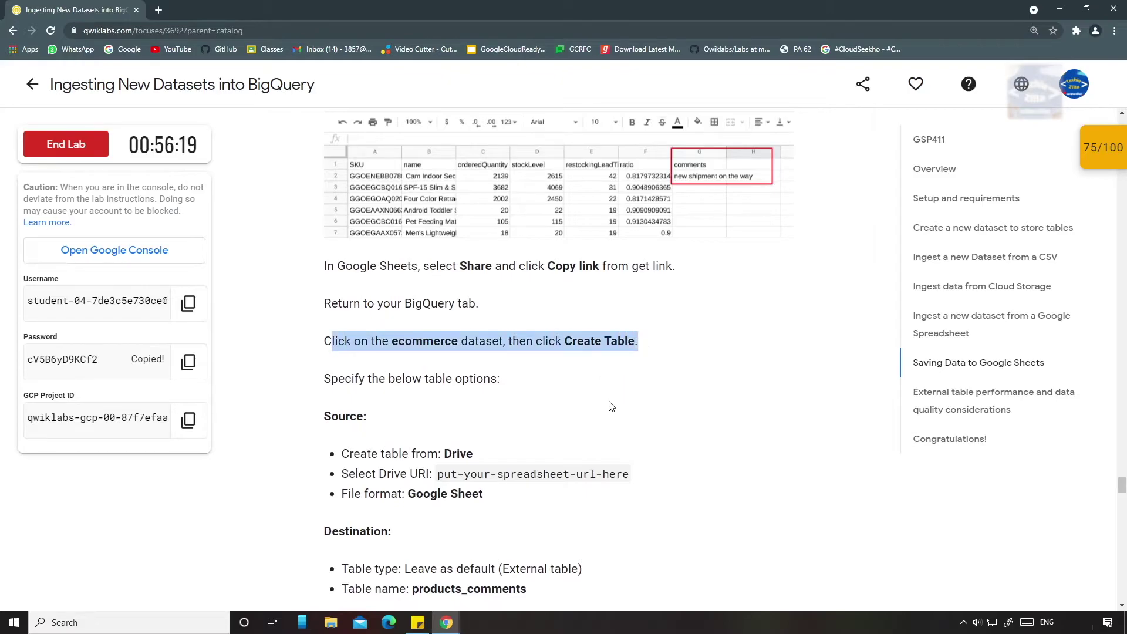
pyautogui.click(609, 403)
pyautogui.hotkey('alt', 'Tab')
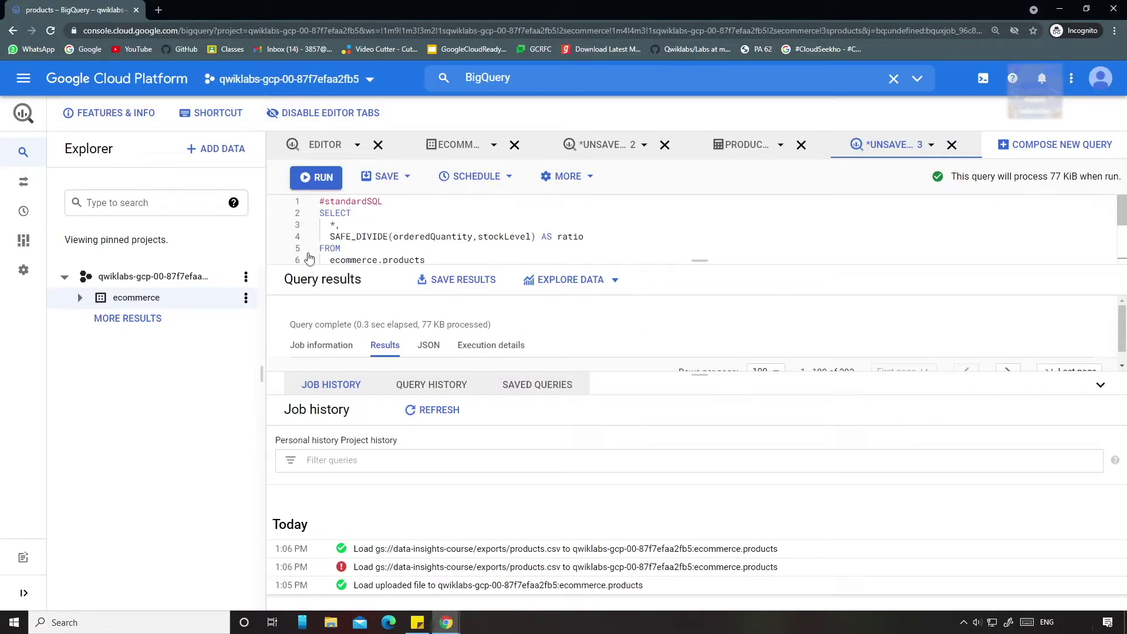
pyautogui.click(246, 297)
pyautogui.click(254, 318)
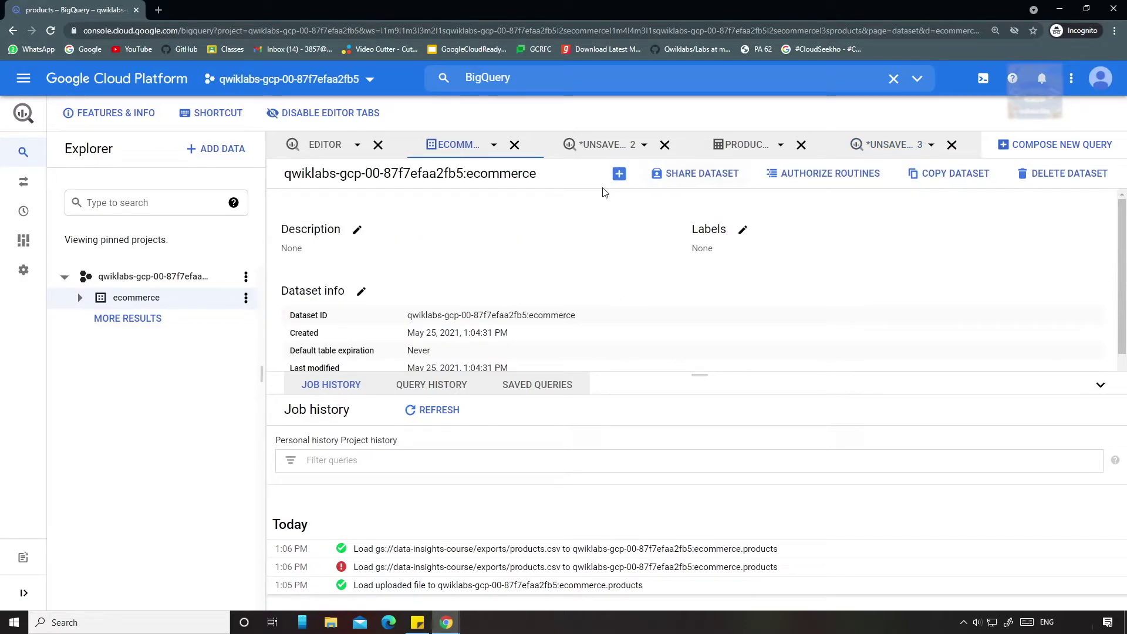
pyautogui.click(619, 173)
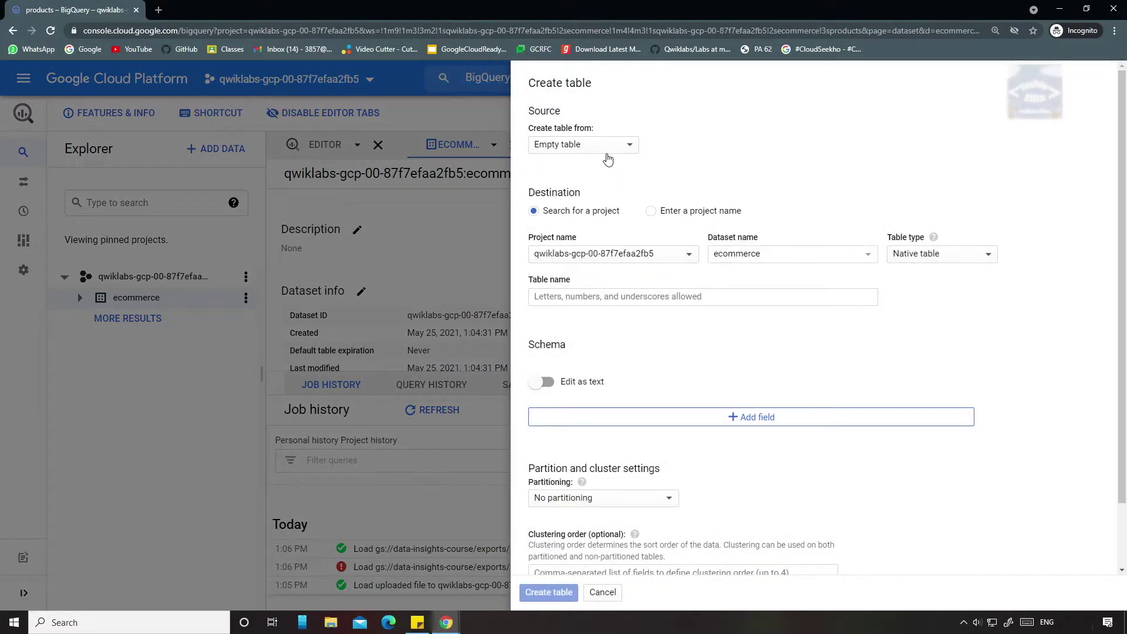
pyautogui.click(608, 156)
pyautogui.click(623, 191)
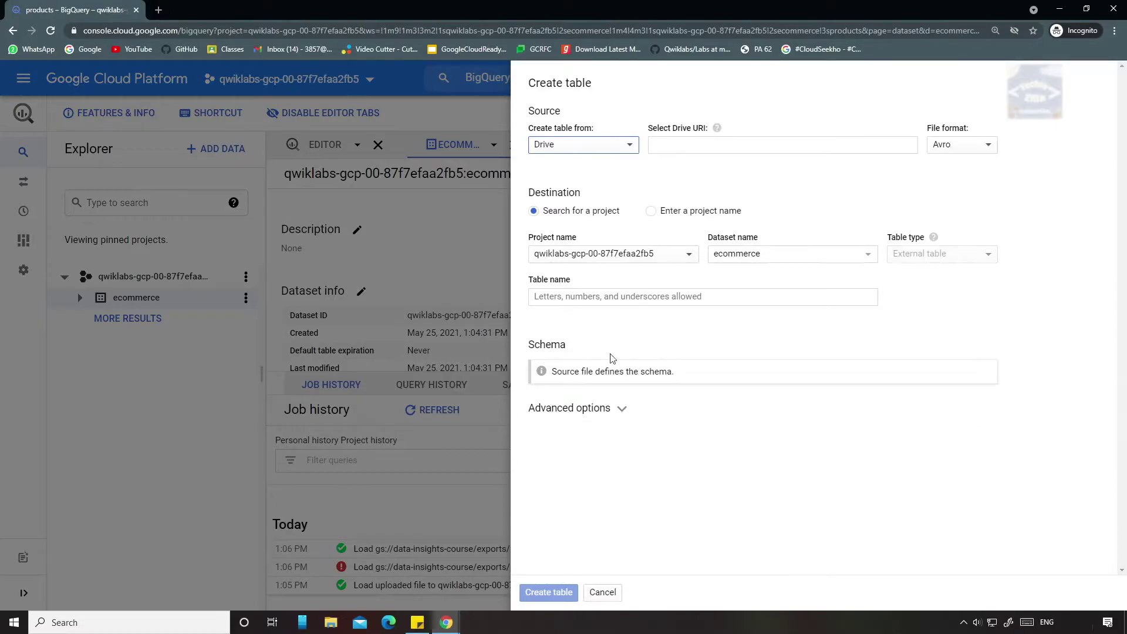
# Look up in the lab where the spreadsheet URL for the Drive source comes from.
pyautogui.moveTo(449, 623)
pyautogui.click(364, 578)
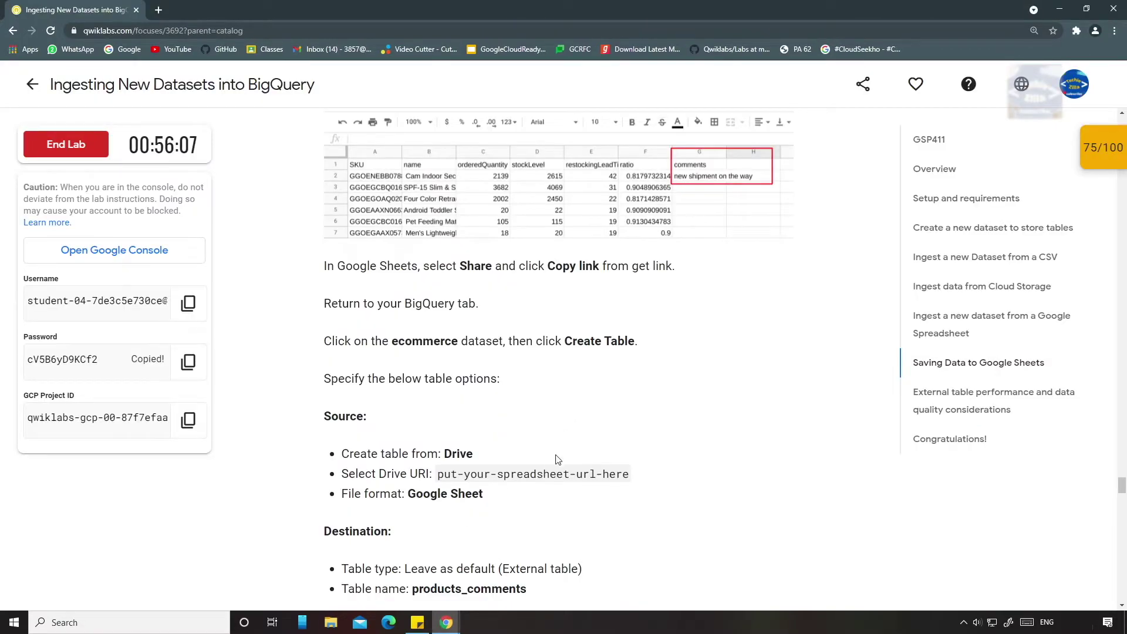
pyautogui.moveTo(438, 474); pyautogui.dragTo(623, 475)
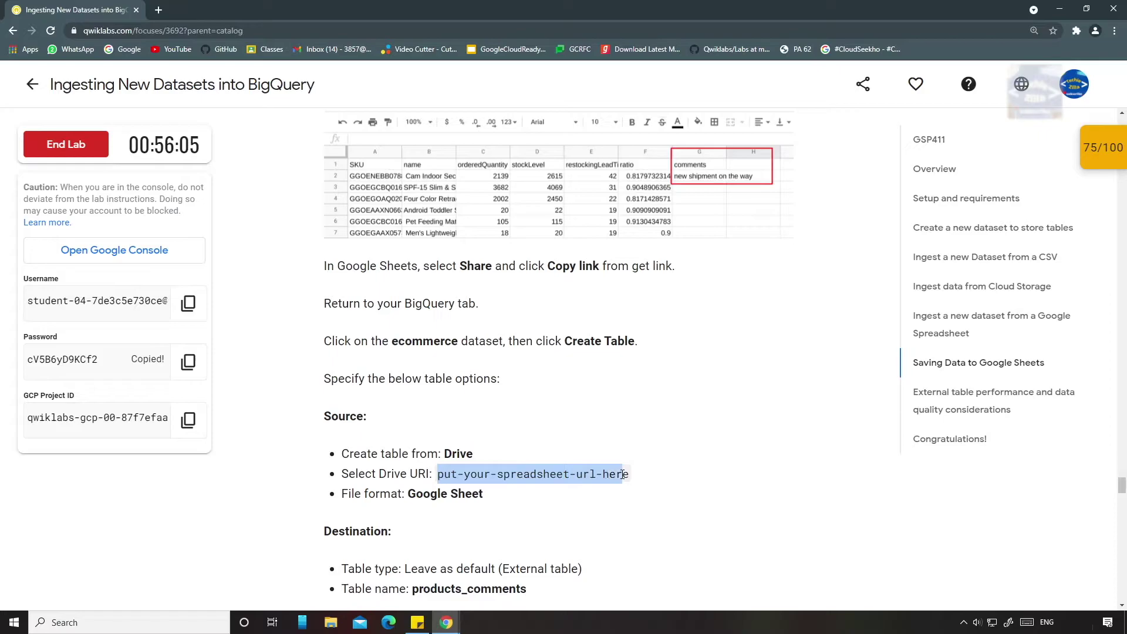
pyautogui.scroll(6, 673, 492)
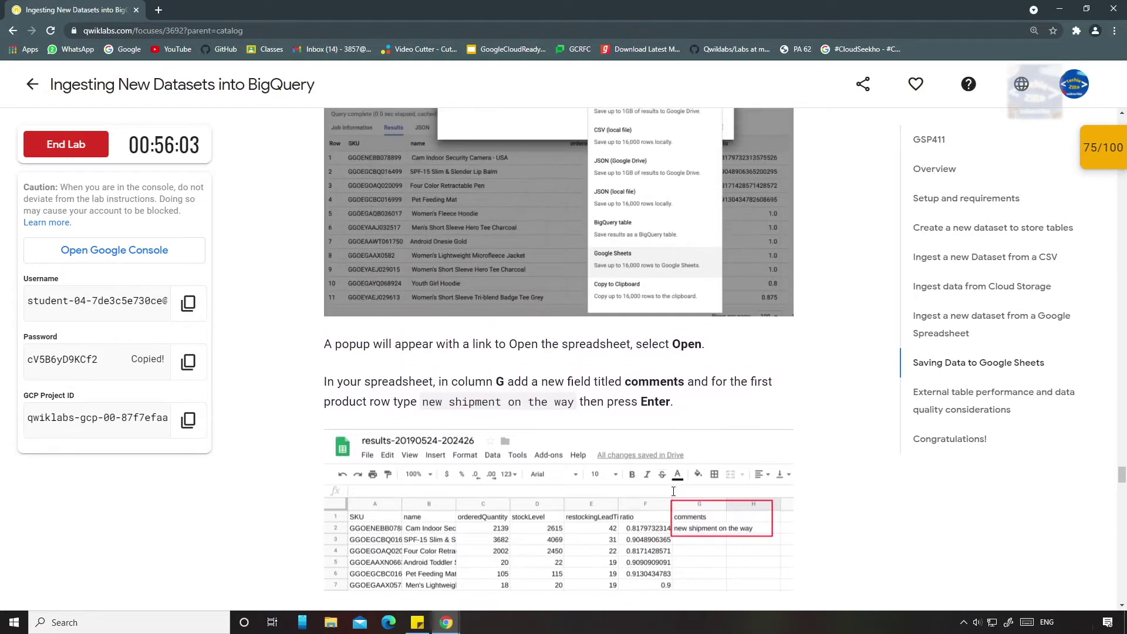
pyautogui.scroll(2, 673, 492)
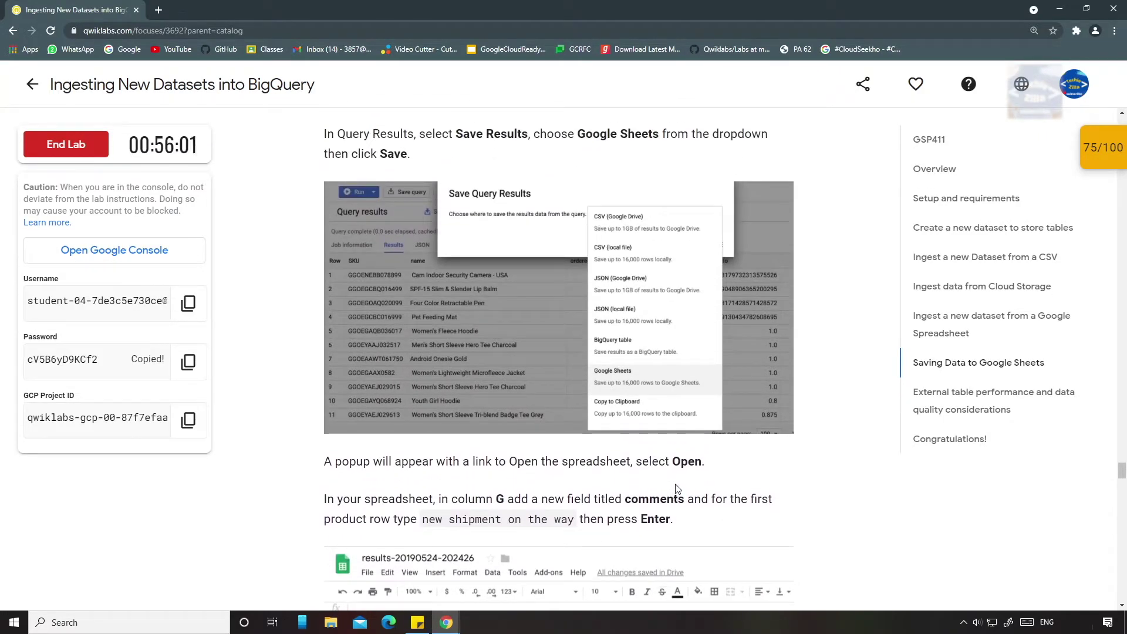
pyautogui.scroll(2, 523, 363)
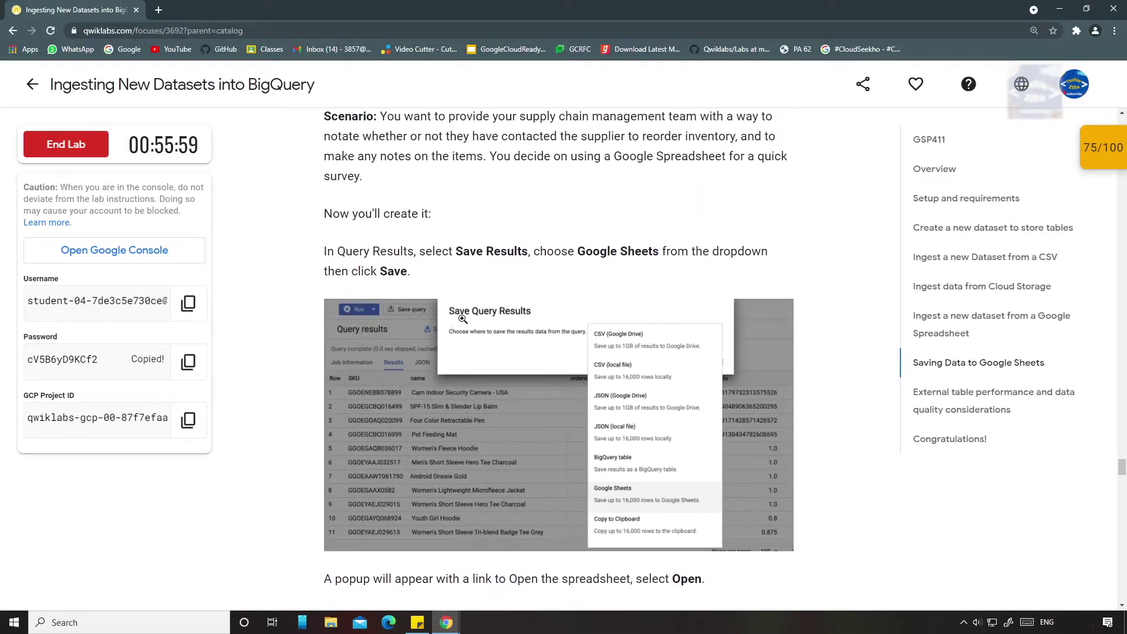
# Discard the unfinished Drive table and choose Google Sheets as the destination for saving the restocking query results.
pyautogui.click(546, 575)
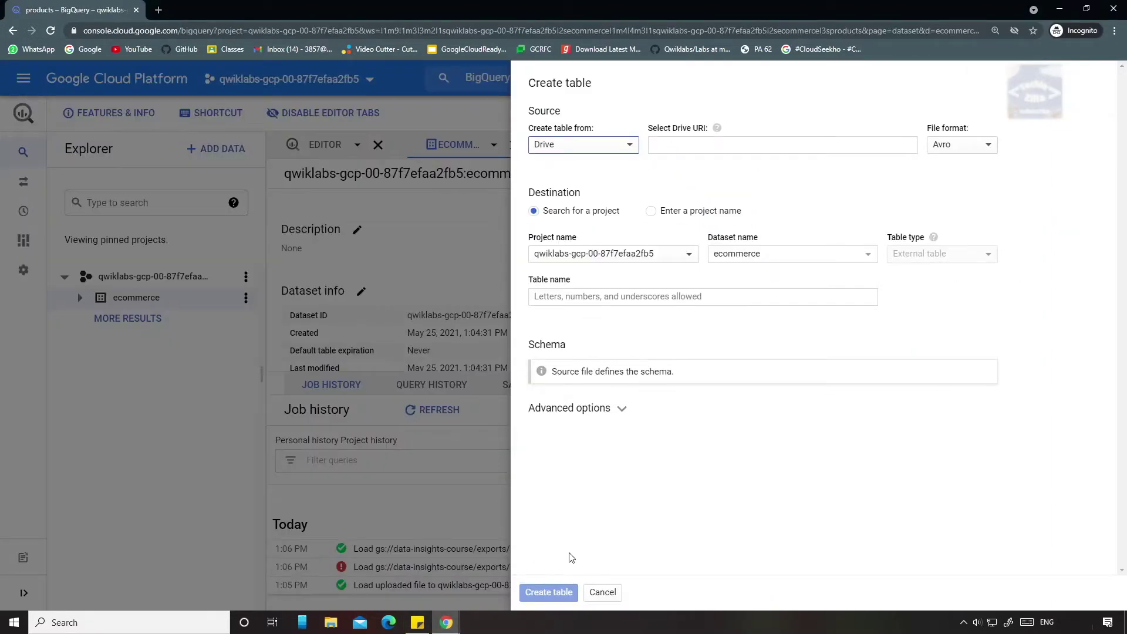
pyautogui.click(603, 592)
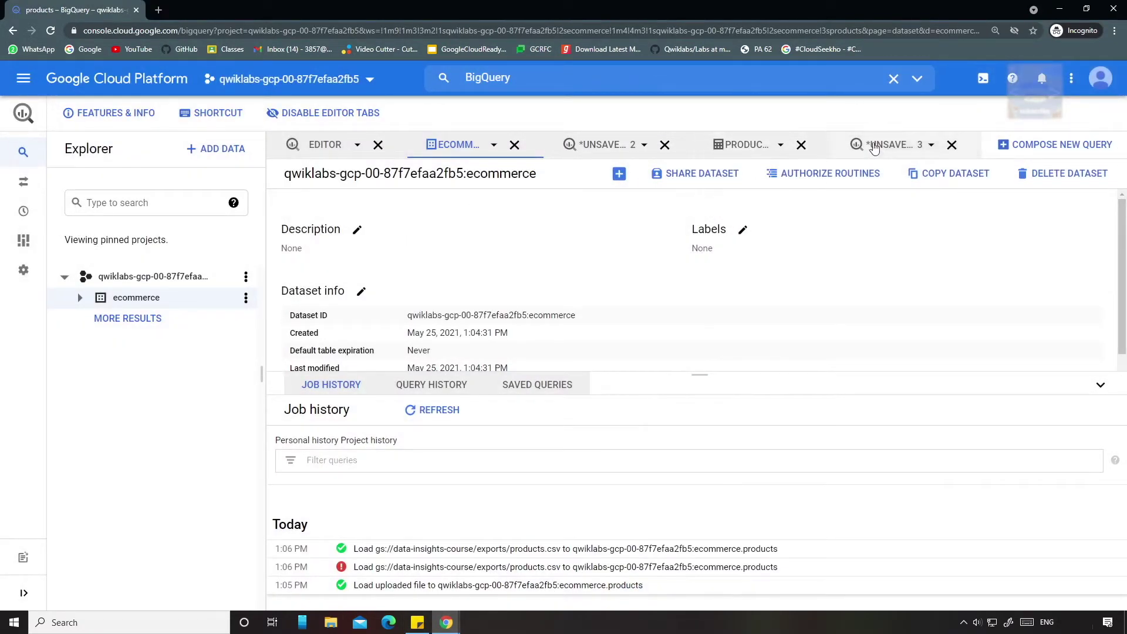
pyautogui.click(889, 147)
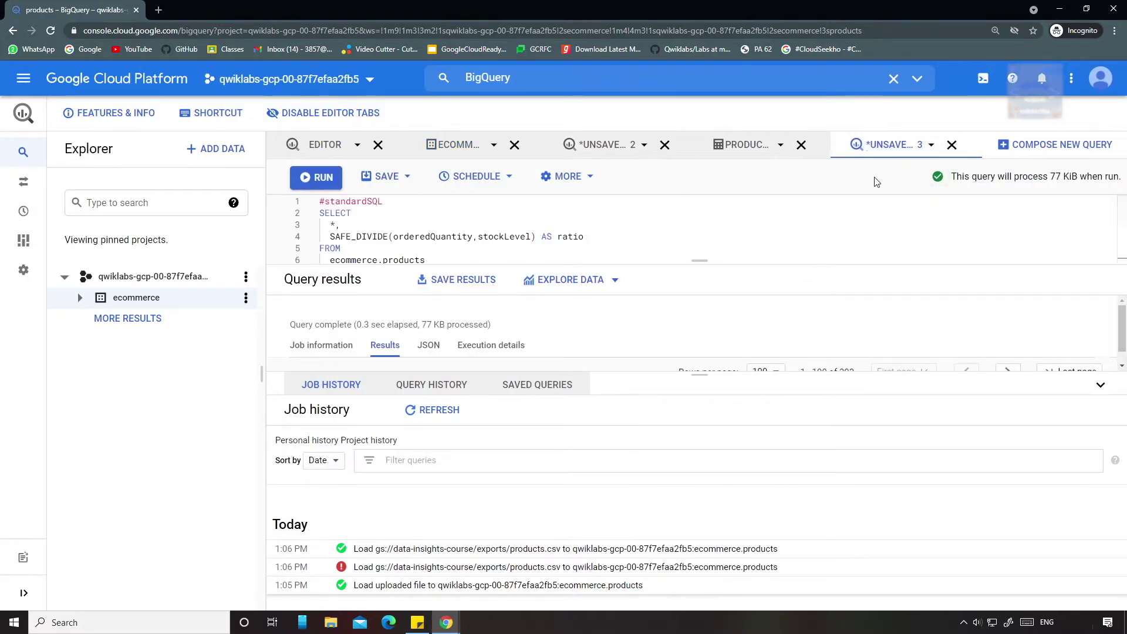
pyautogui.scroll(-2, 636, 255)
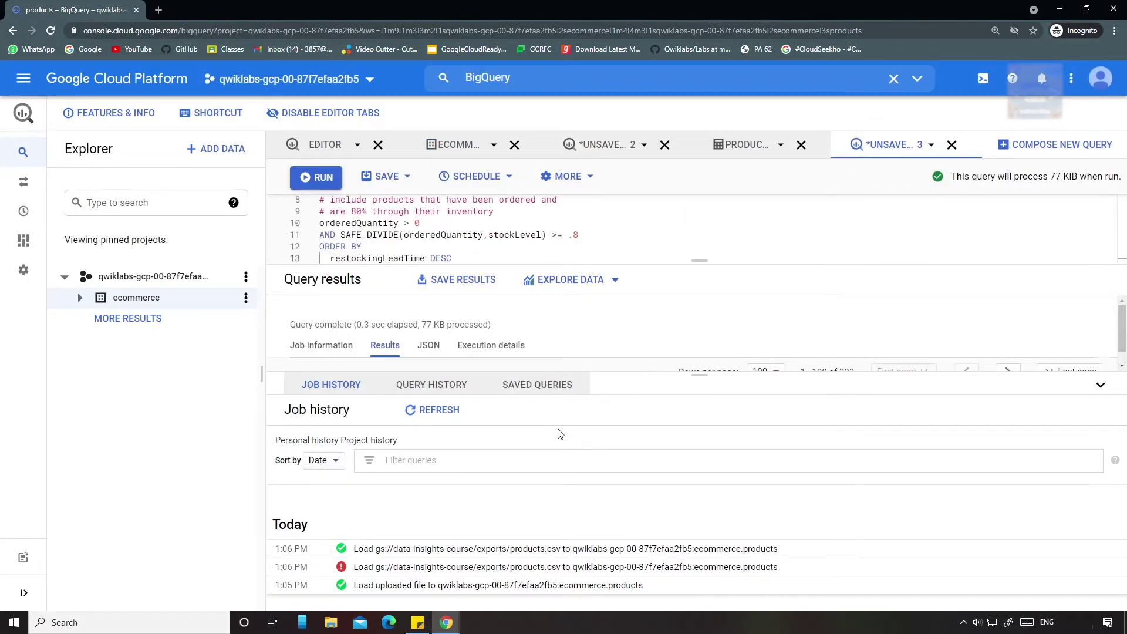
pyautogui.click(463, 279)
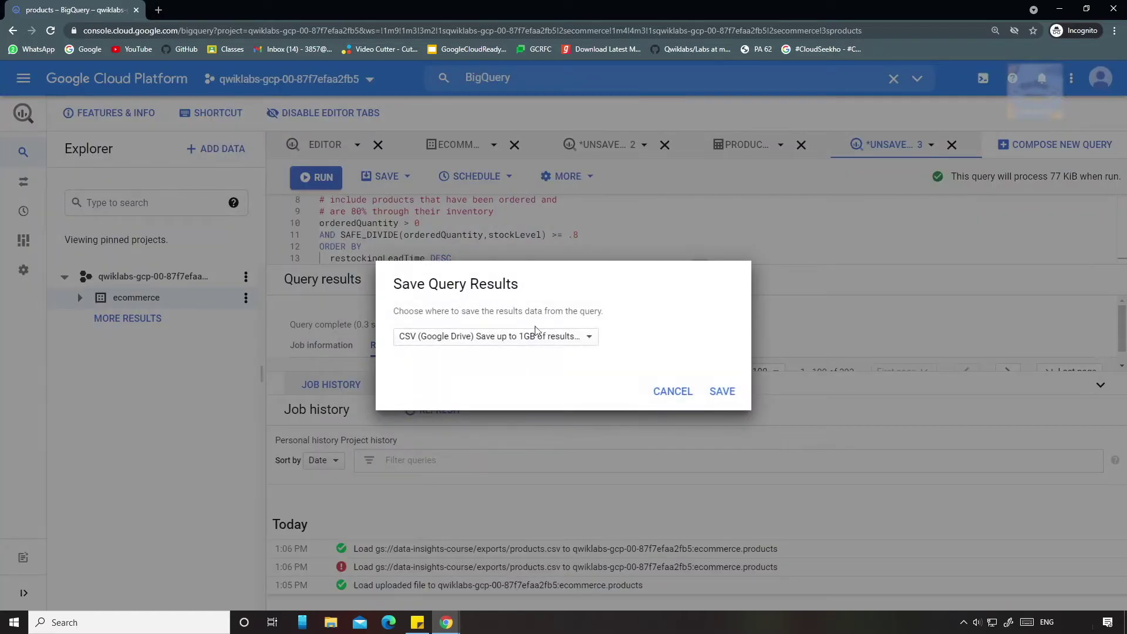
pyautogui.click(549, 336)
pyautogui.scroll(-1, 522, 411)
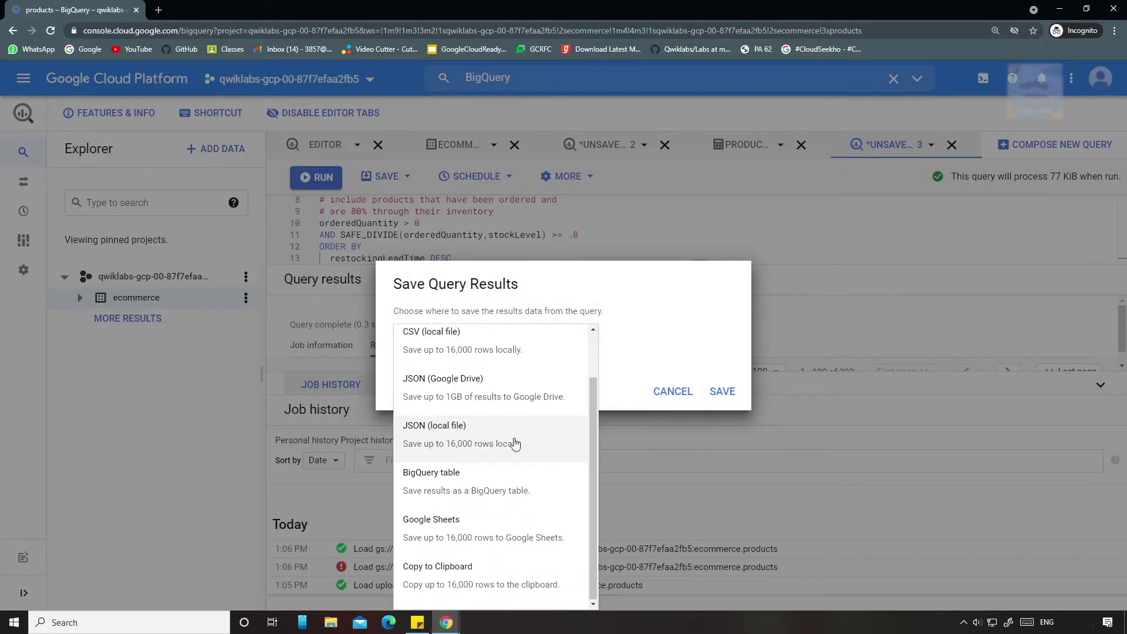
pyautogui.click(515, 522)
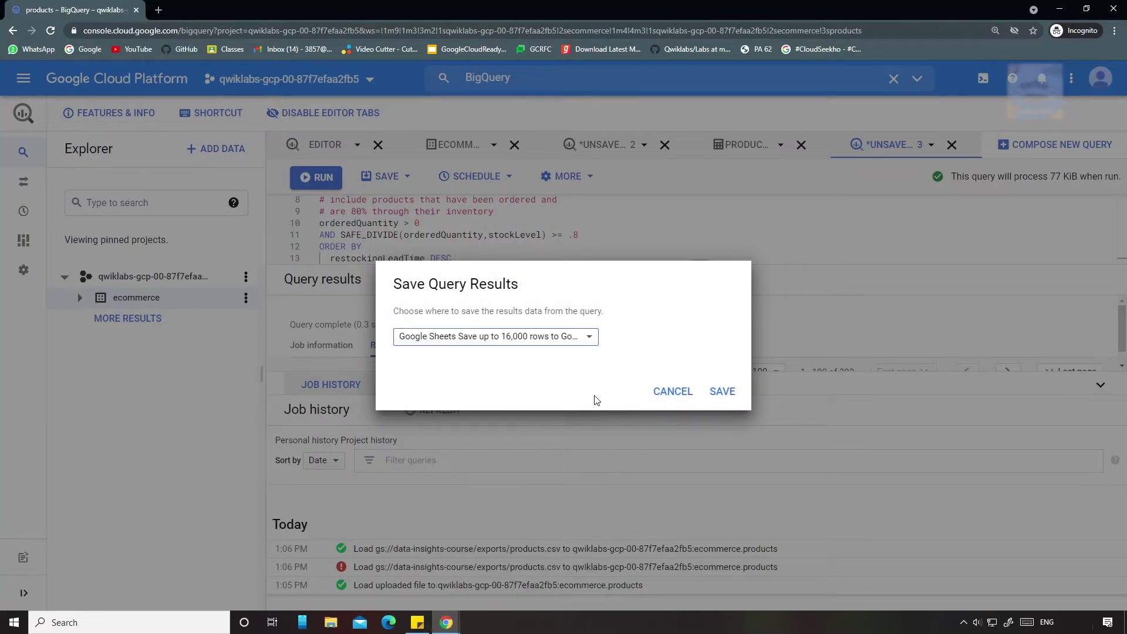
# Review the lab's spreadsheet instructions and save the restocking query results to Google Sheets.
pyautogui.moveTo(429, 626)
pyautogui.click(382, 564)
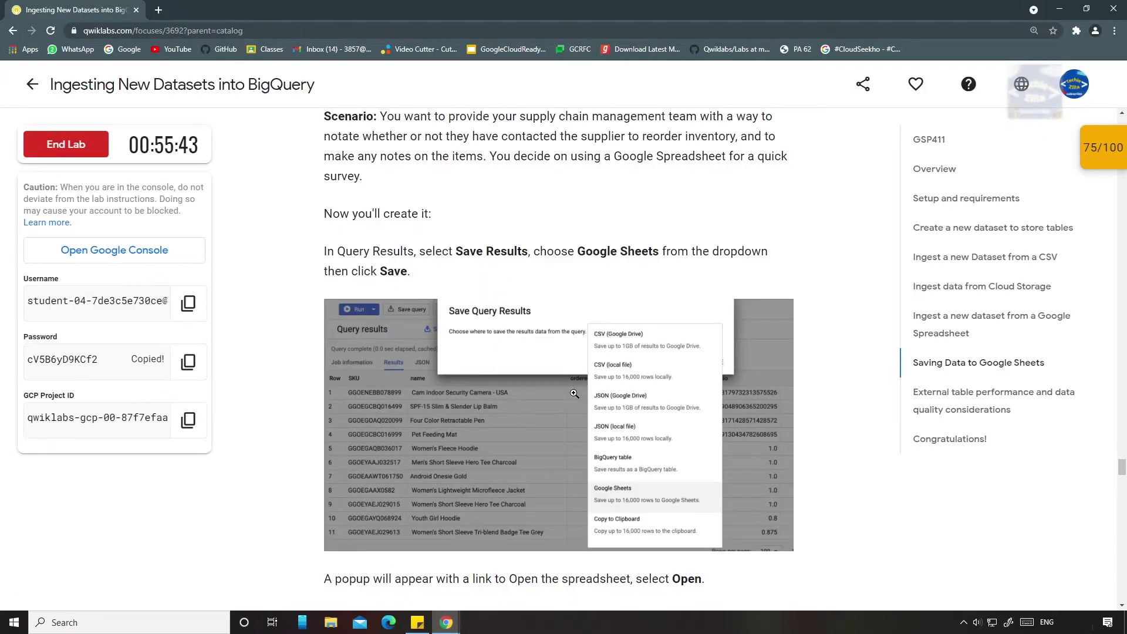
pyautogui.scroll(-6, 575, 394)
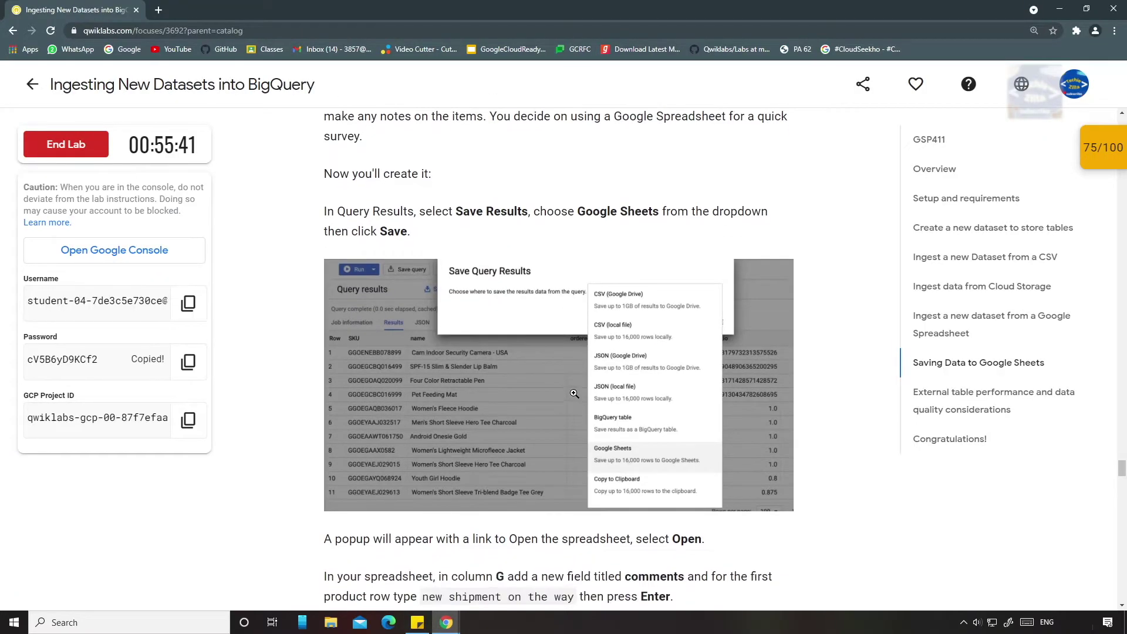
pyautogui.scroll(-2, 573, 393)
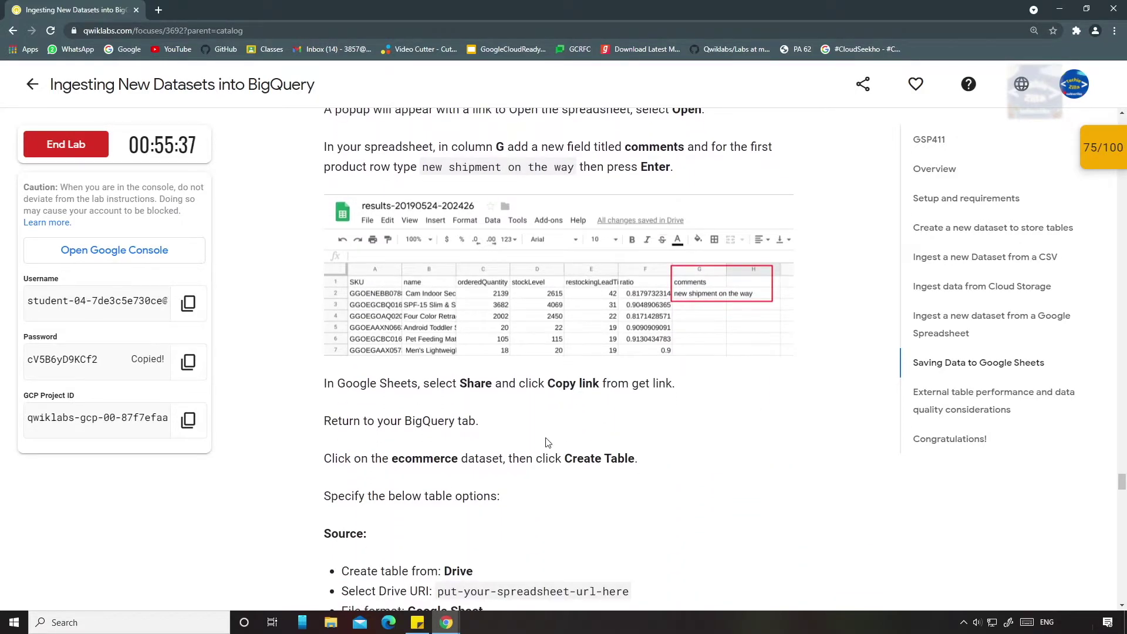
pyautogui.moveTo(446, 622)
pyautogui.click(506, 582)
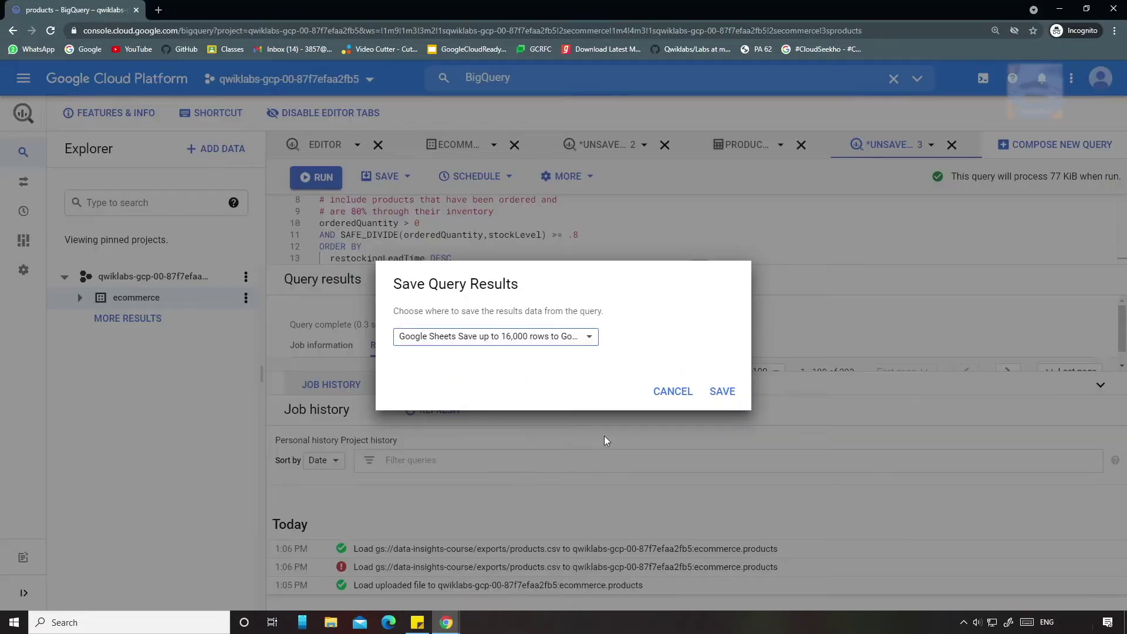
pyautogui.click(723, 392)
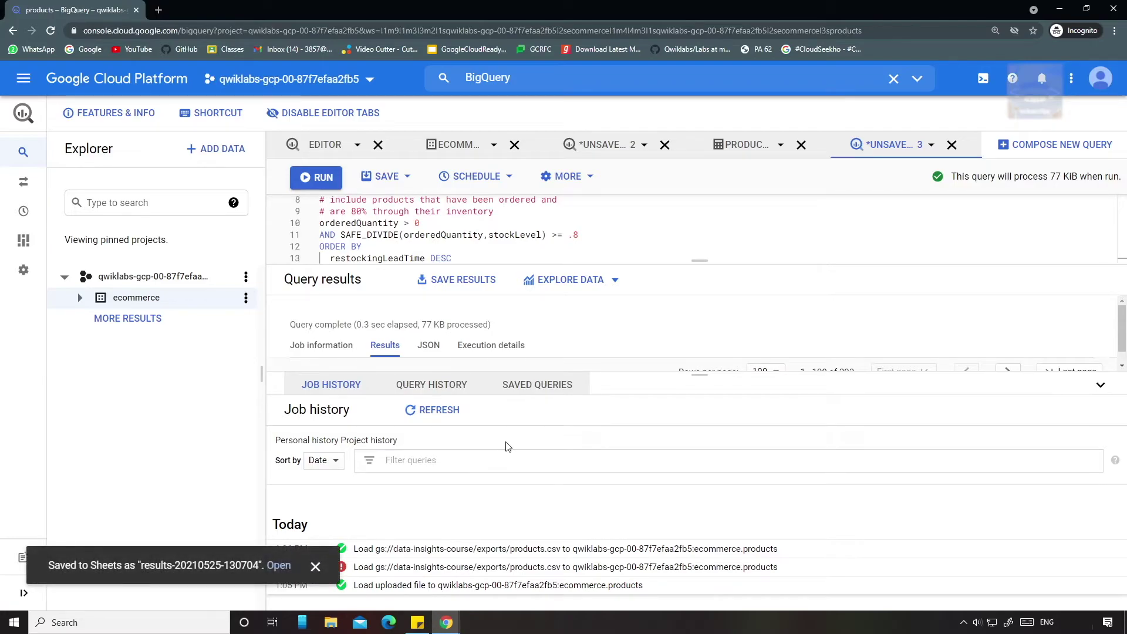
# Open the saved results spreadsheet in Google Sheets and copy its sharing link.
pyautogui.click(277, 565)
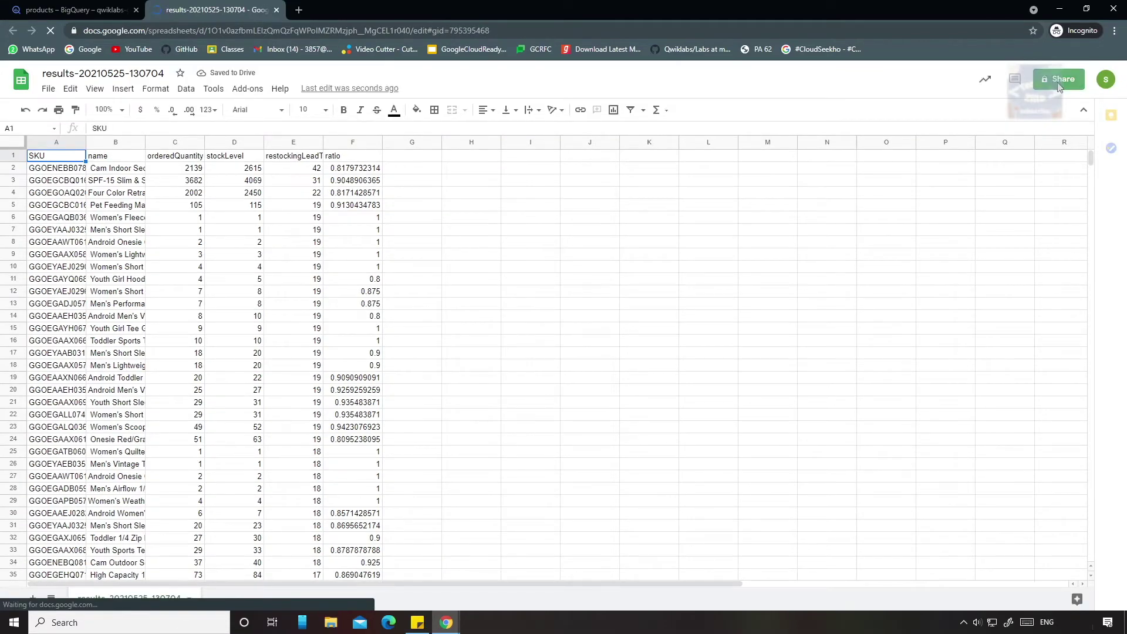
pyautogui.click(1055, 87)
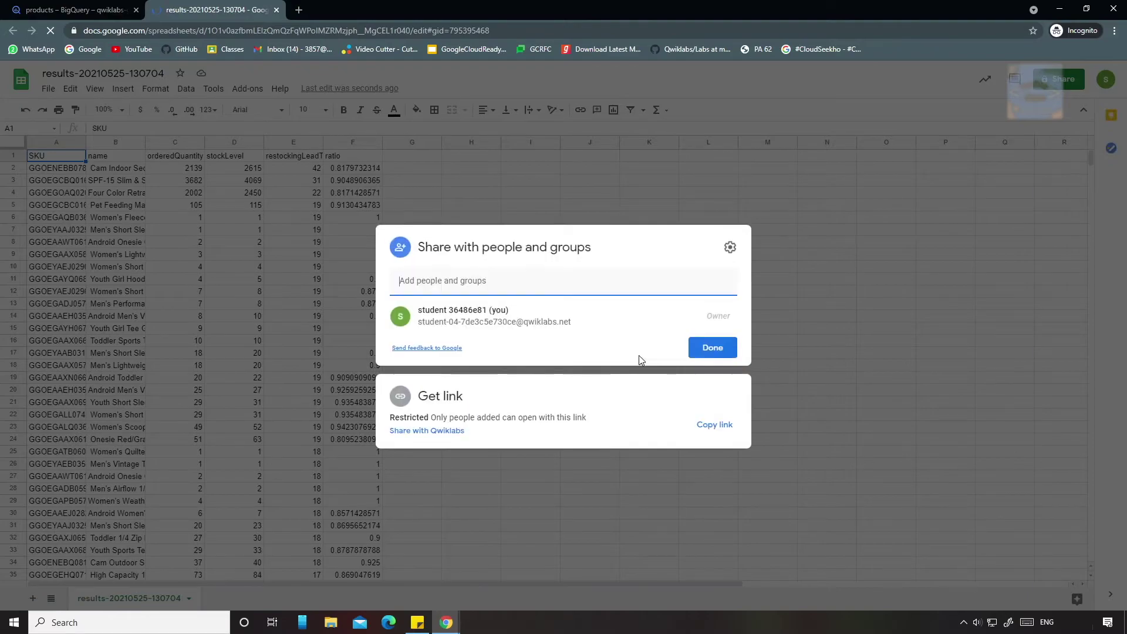
pyautogui.click(715, 425)
# Start a new table in the ecommerce dataset with Drive as the source and the copied spreadsheet link as the Drive URI.
pyautogui.click(78, 17)
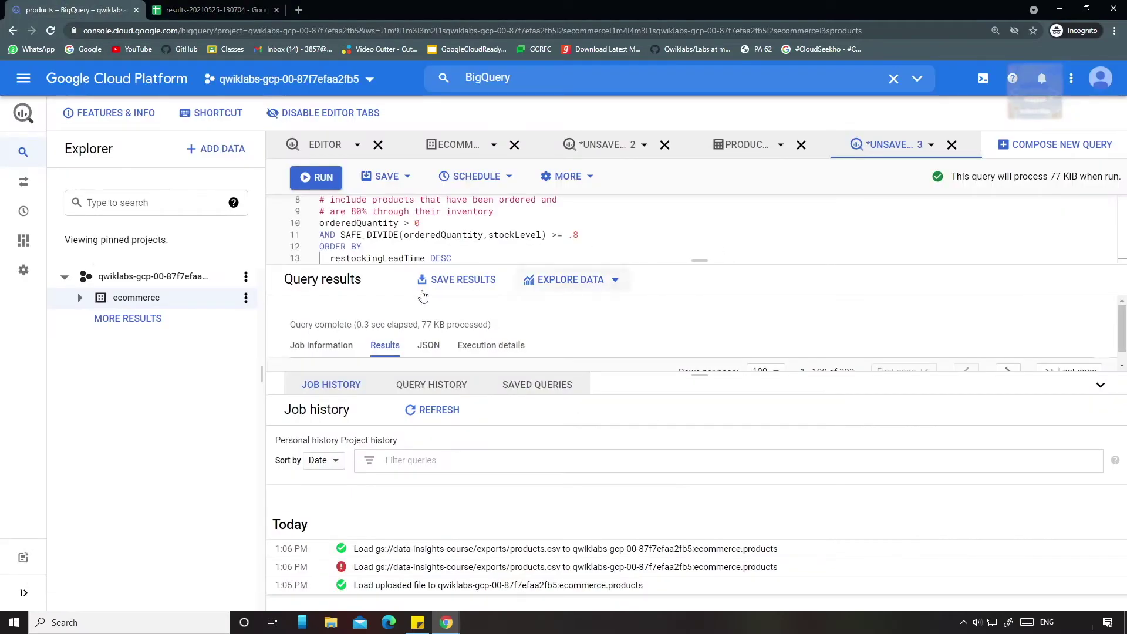
pyautogui.click(246, 298)
pyautogui.click(262, 318)
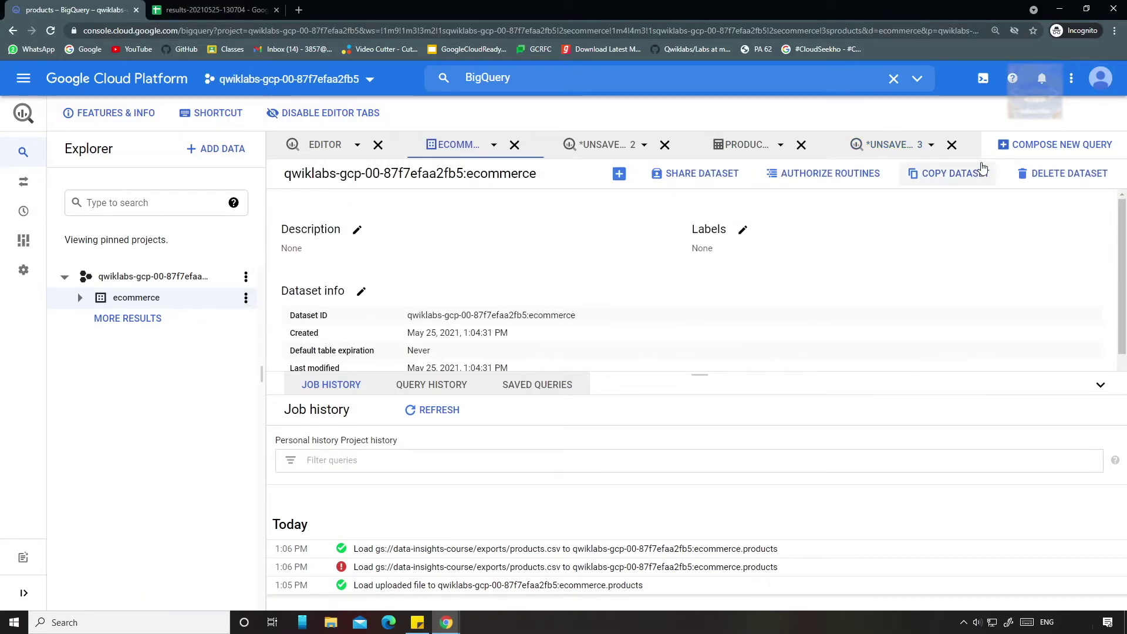
pyautogui.click(619, 174)
pyautogui.click(578, 148)
pyautogui.click(613, 186)
pyautogui.click(661, 145)
pyautogui.hotkey('ctrl', 'v')
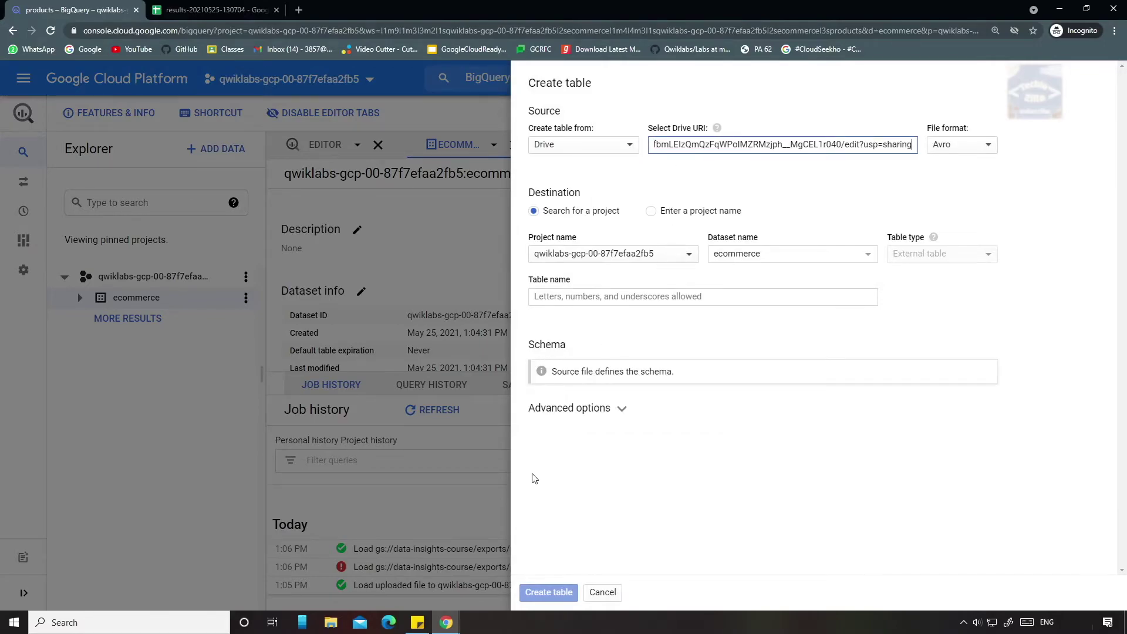
# Following the lab's table options, set the file format to Google Sheet and name the table products_comments.
pyautogui.click(447, 623)
pyautogui.click(384, 567)
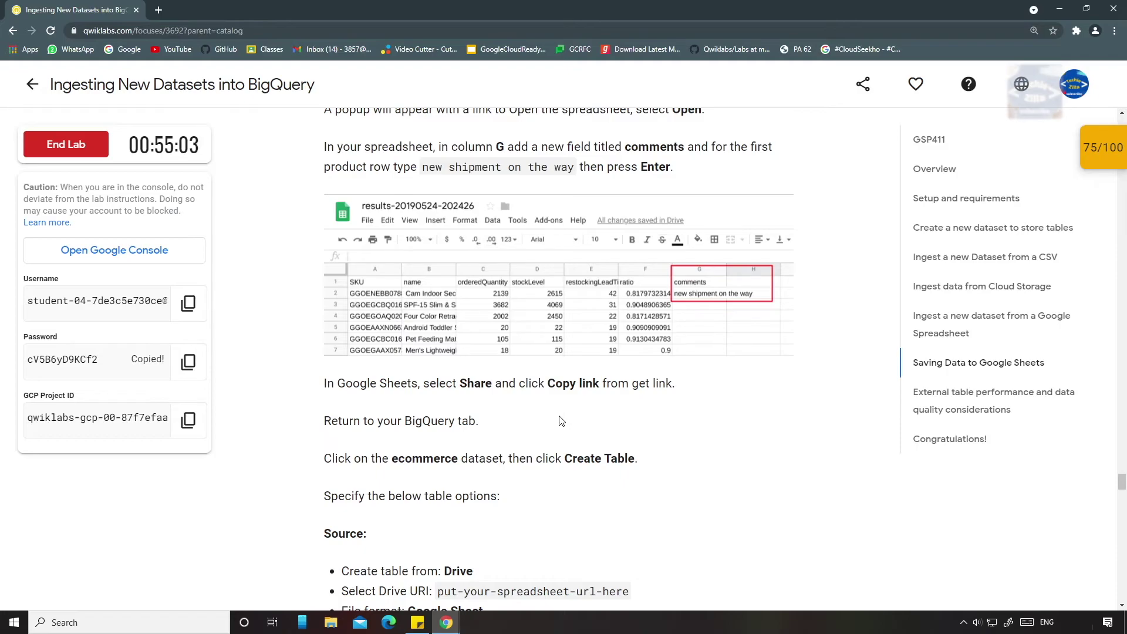
pyautogui.scroll(-1, 562, 422)
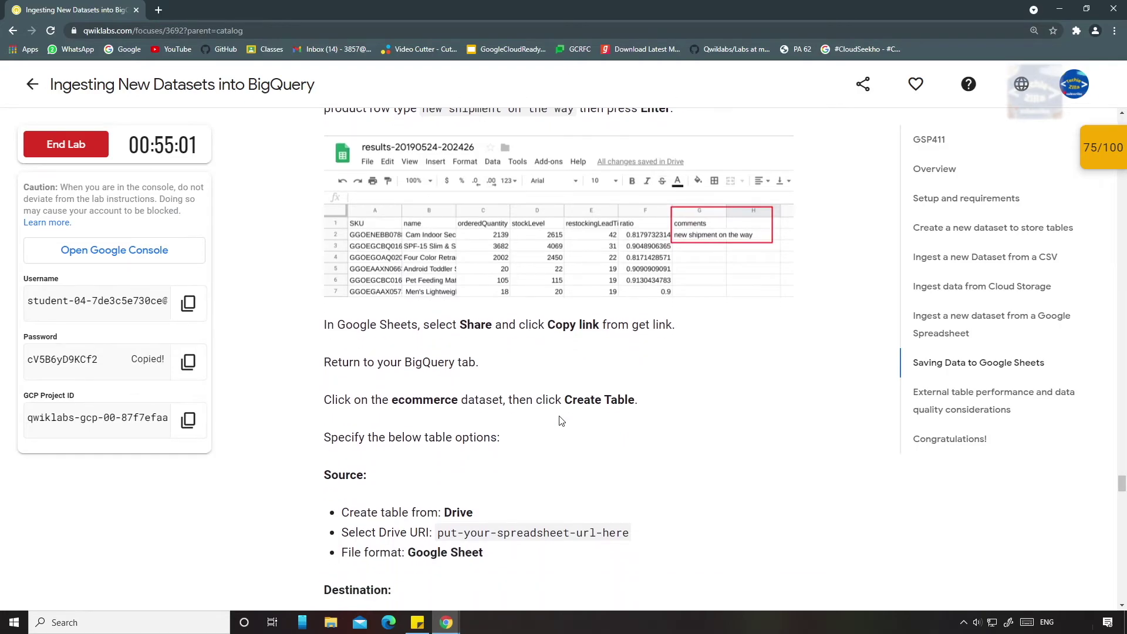
pyautogui.scroll(-2, 562, 421)
pyautogui.scroll(-2, 561, 418)
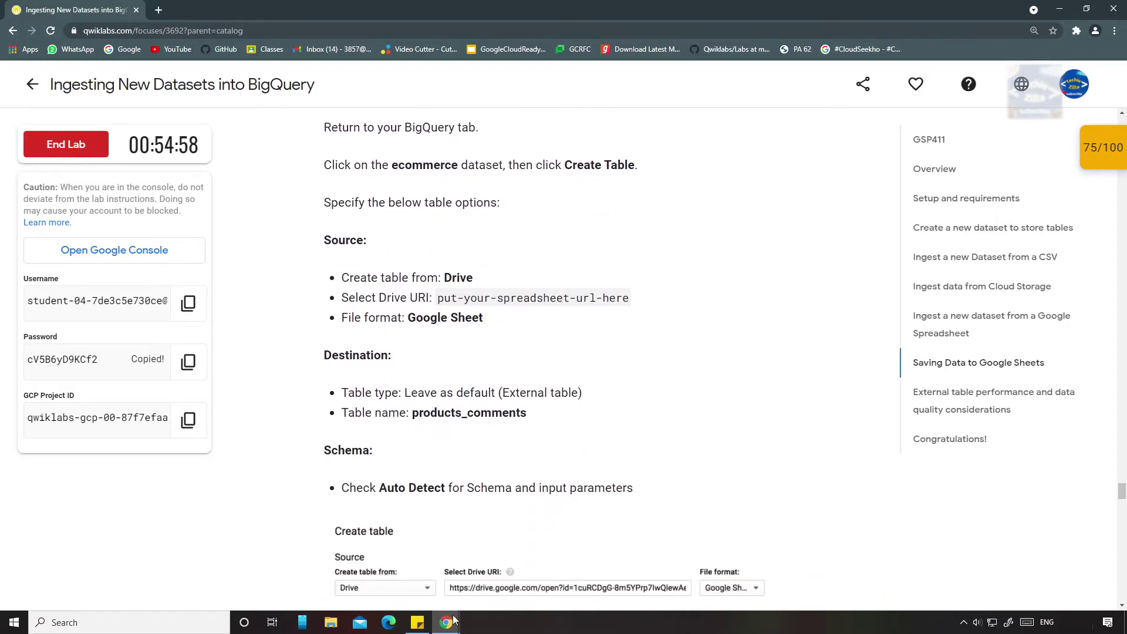
pyautogui.moveTo(530, 414); pyautogui.dragTo(415, 416)
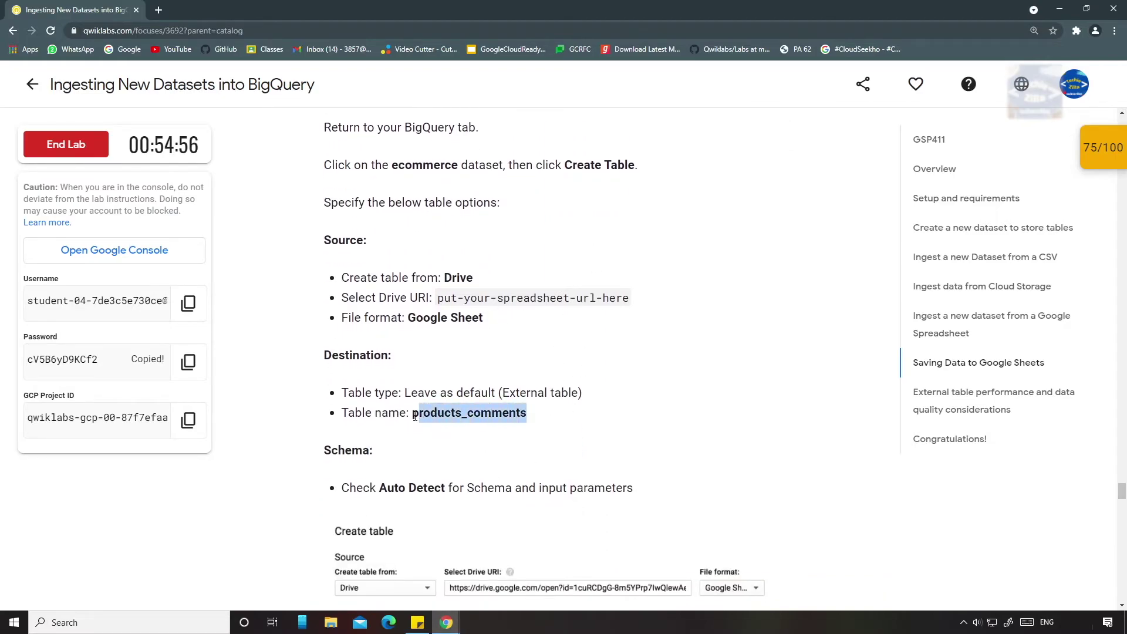
pyautogui.moveTo(449, 624)
pyautogui.click(551, 519)
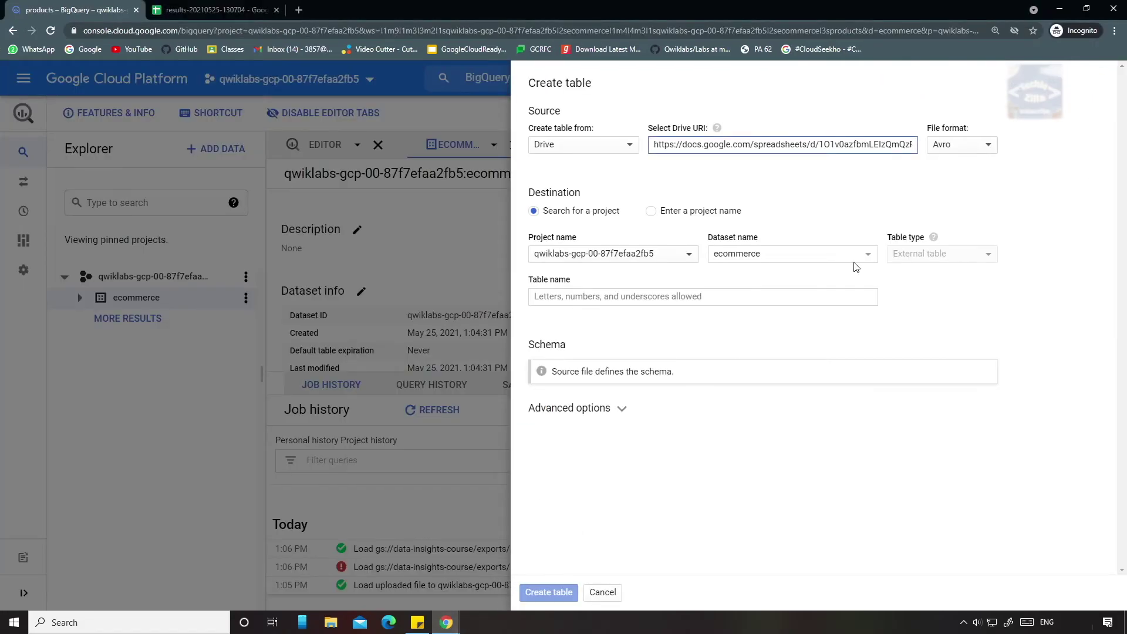
pyautogui.click(954, 149)
pyautogui.click(992, 151)
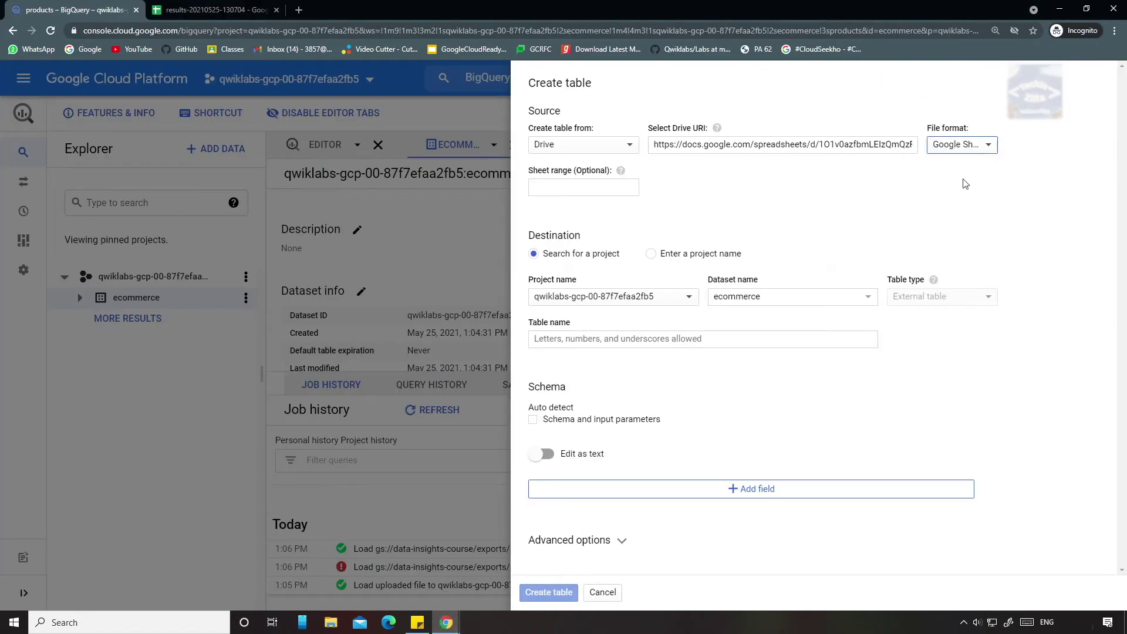
pyautogui.click(675, 339)
pyautogui.hotkey('ctrl', 'v')
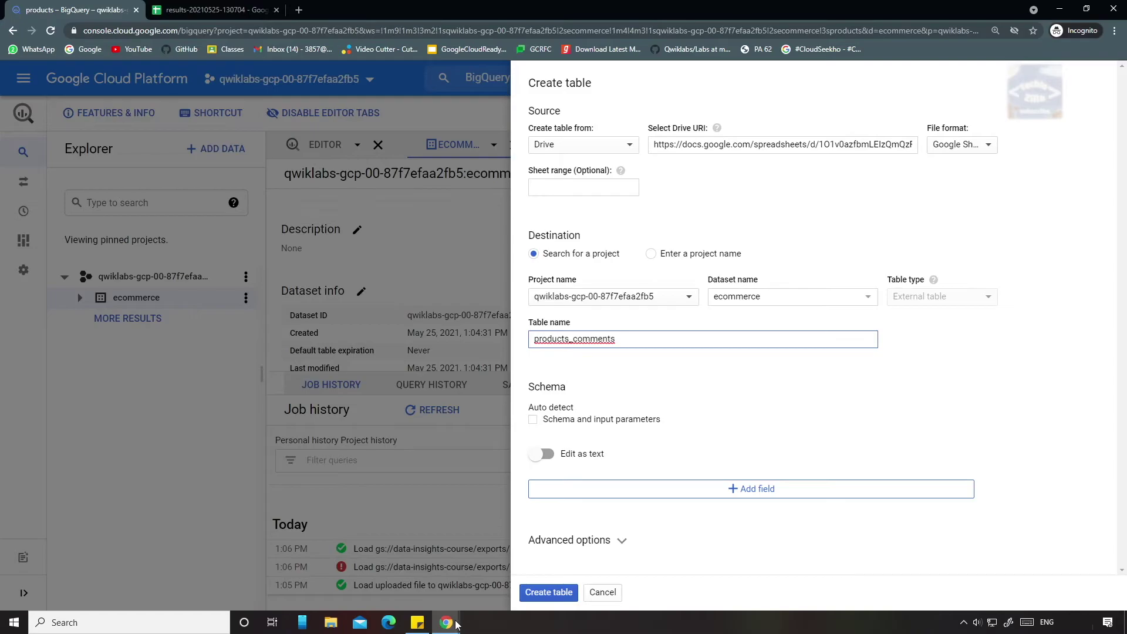
# Check the lab's schema settings and enable auto detect for schema and input parameters.
pyautogui.moveTo(446, 622)
pyautogui.click(413, 596)
pyautogui.scroll(-2, 499, 490)
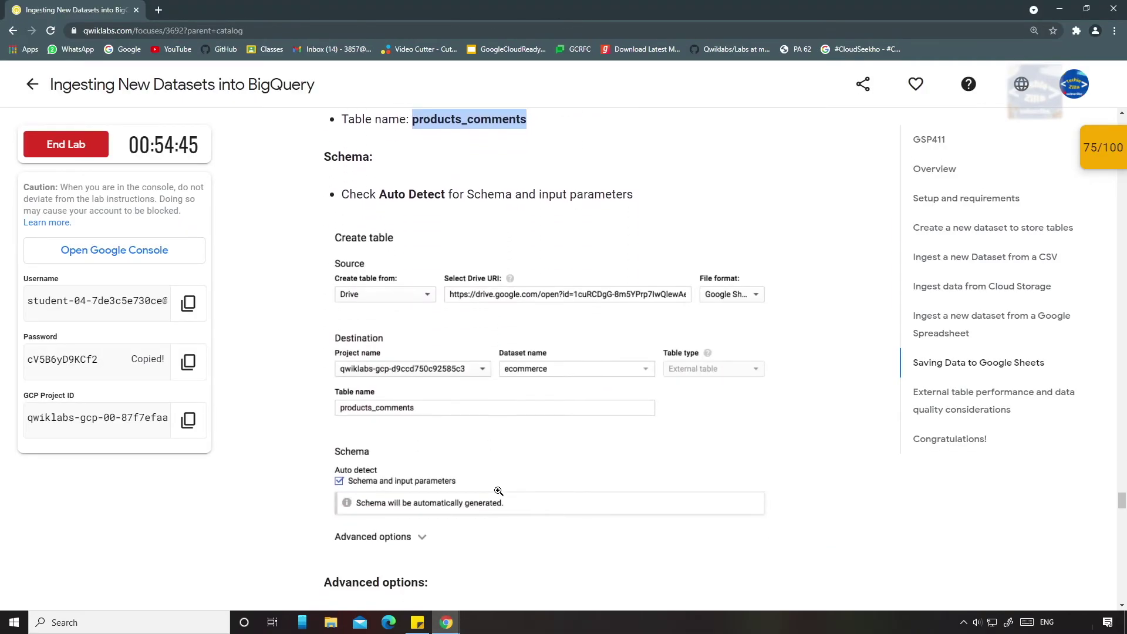
pyautogui.moveTo(446, 623)
pyautogui.click(567, 558)
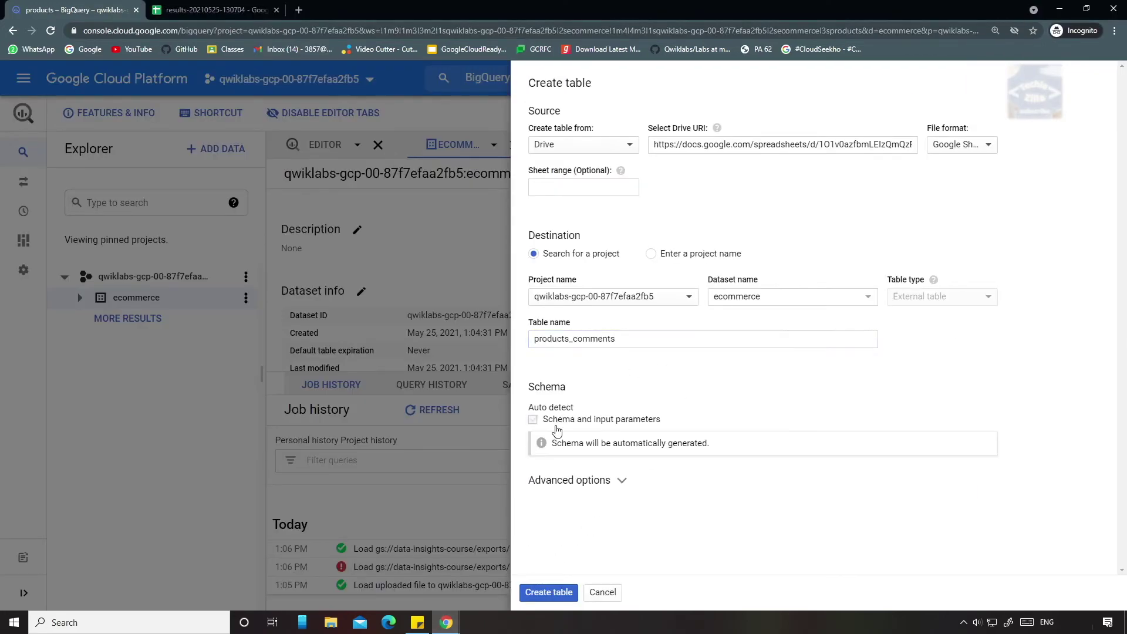
# Look up the lab's advanced options, set the header rows to skip to 1 and create the products_comments table.
pyautogui.click(411, 587)
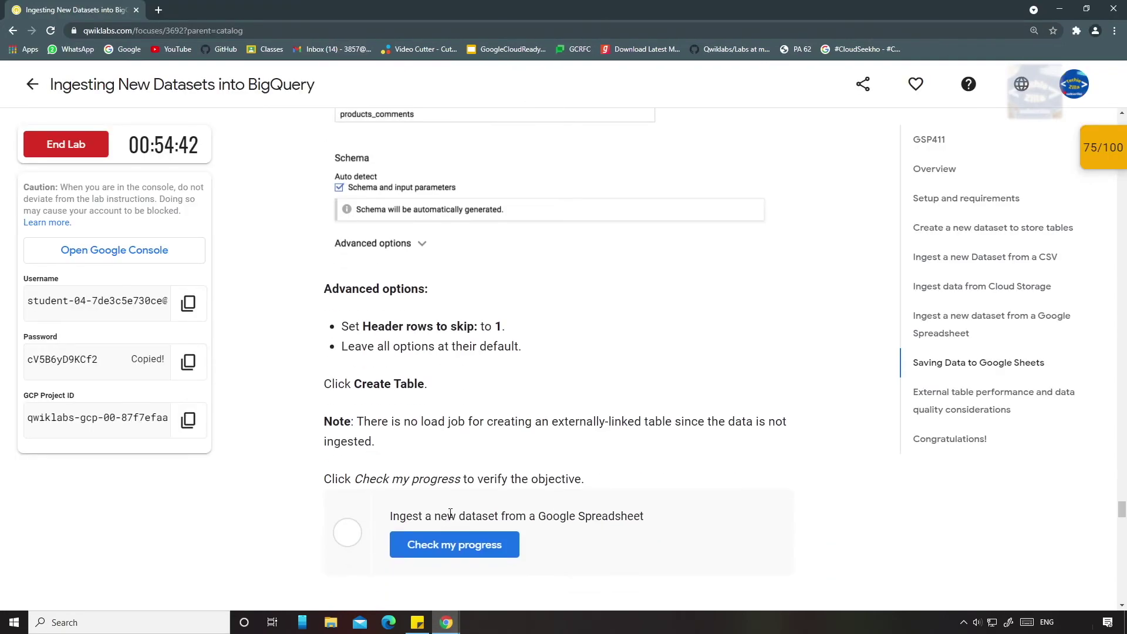
pyautogui.moveTo(464, 623)
pyautogui.click(514, 564)
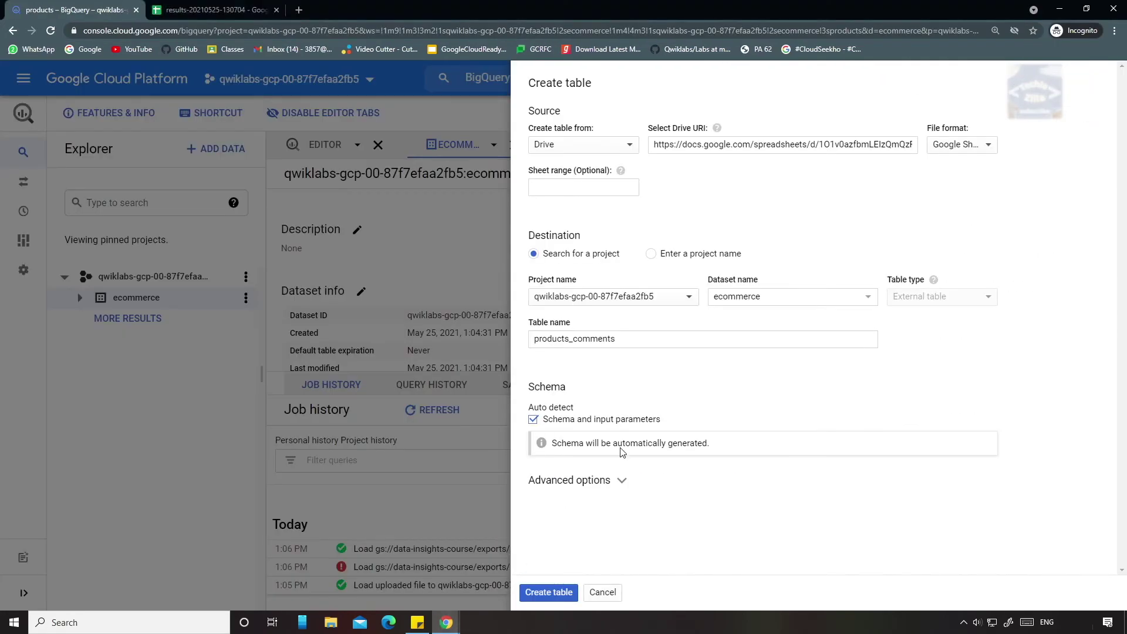
pyautogui.click(611, 482)
pyautogui.doubleClick(571, 457)
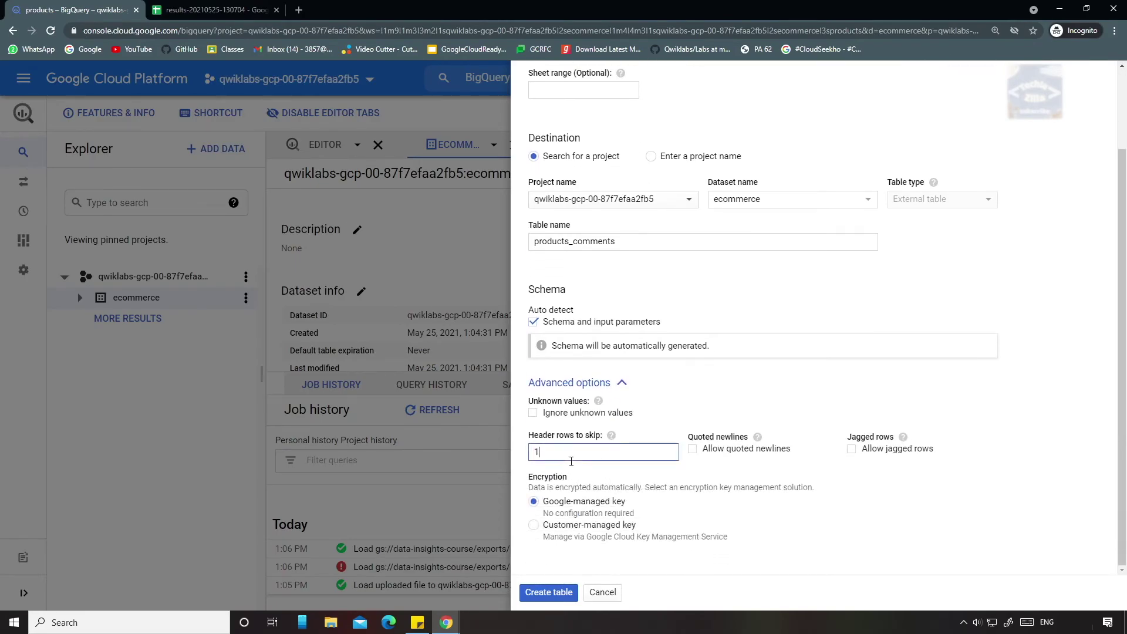
pyautogui.write('1')
pyautogui.click(549, 591)
# Return to the lab and check the progress of "Ingest a new dataset from a Google Spreadsheet".
pyautogui.moveTo(447, 623)
pyautogui.click(411, 587)
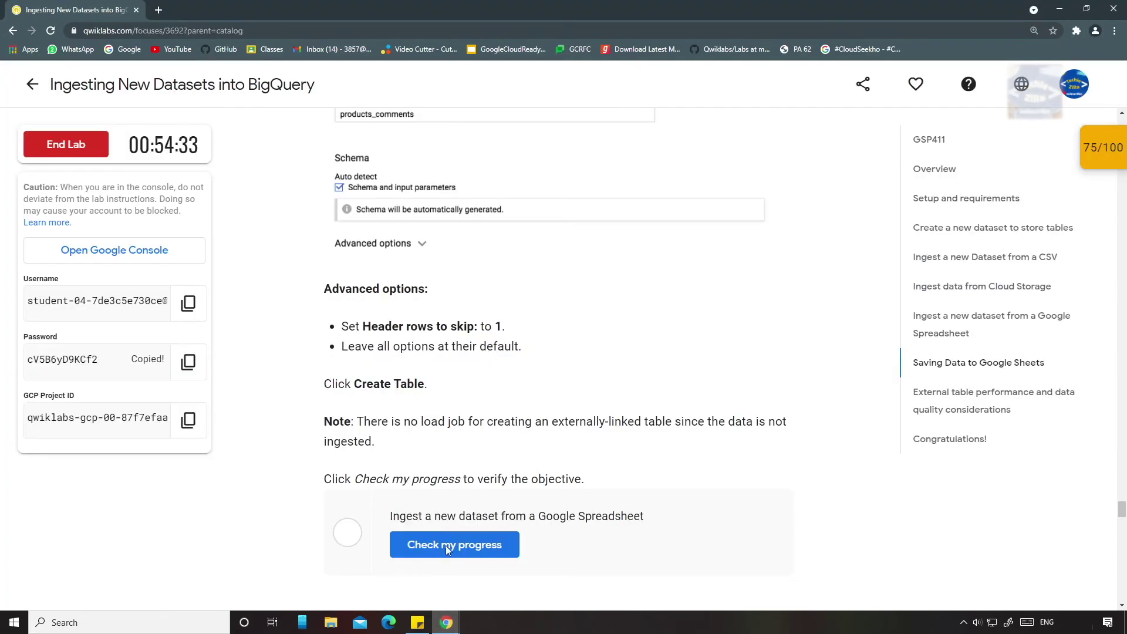
pyautogui.scroll(-3, 509, 509)
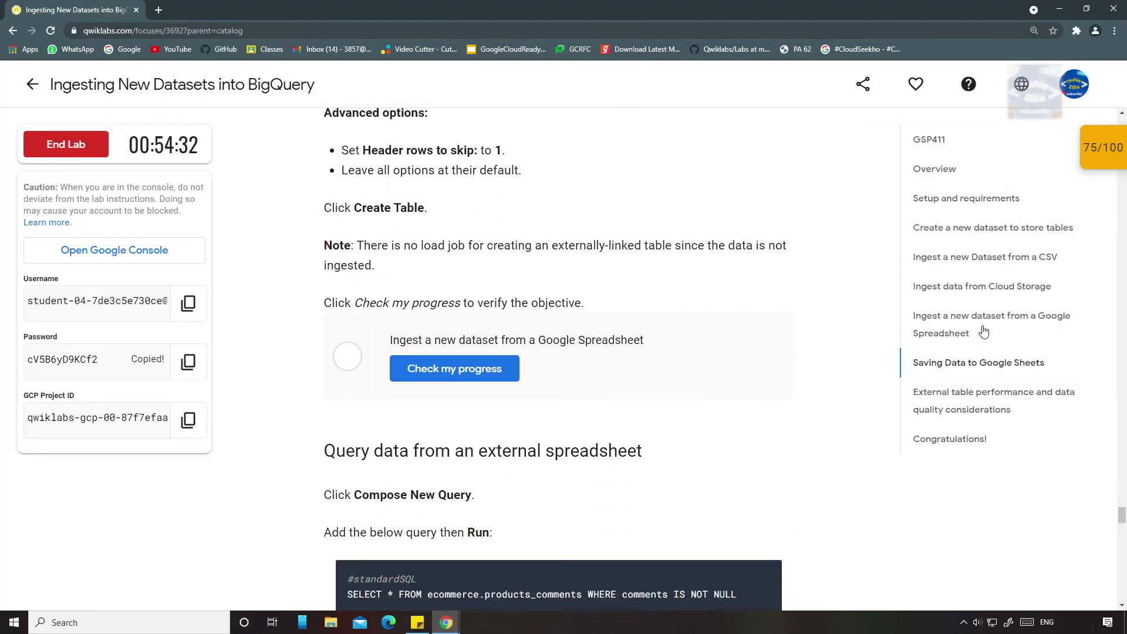
pyautogui.click(473, 590)
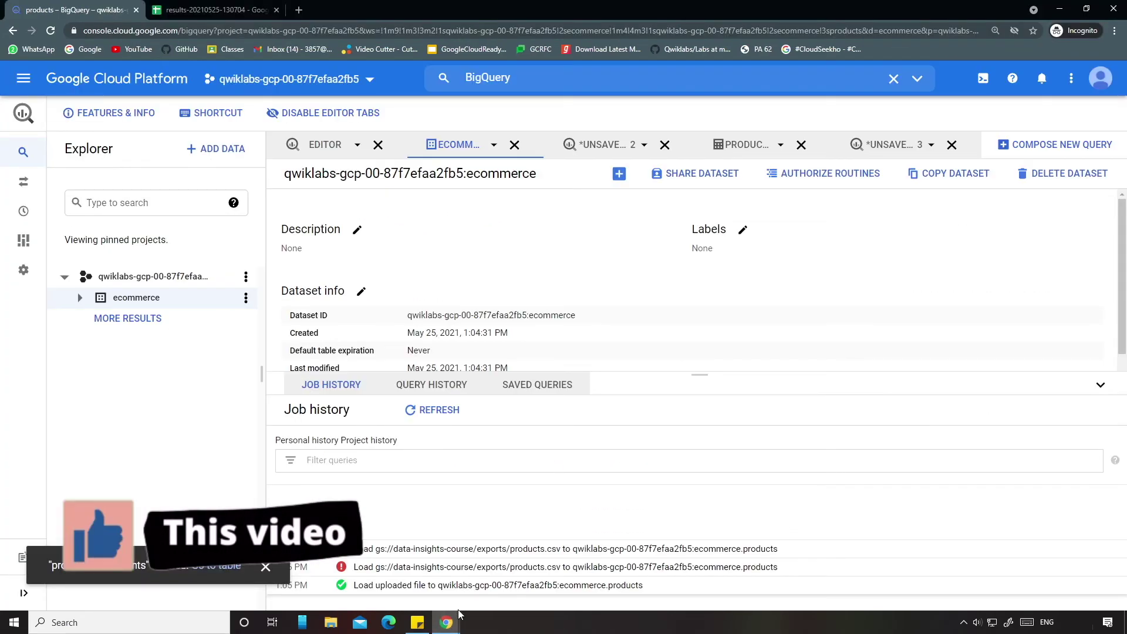
pyautogui.click(384, 572)
pyautogui.click(454, 368)
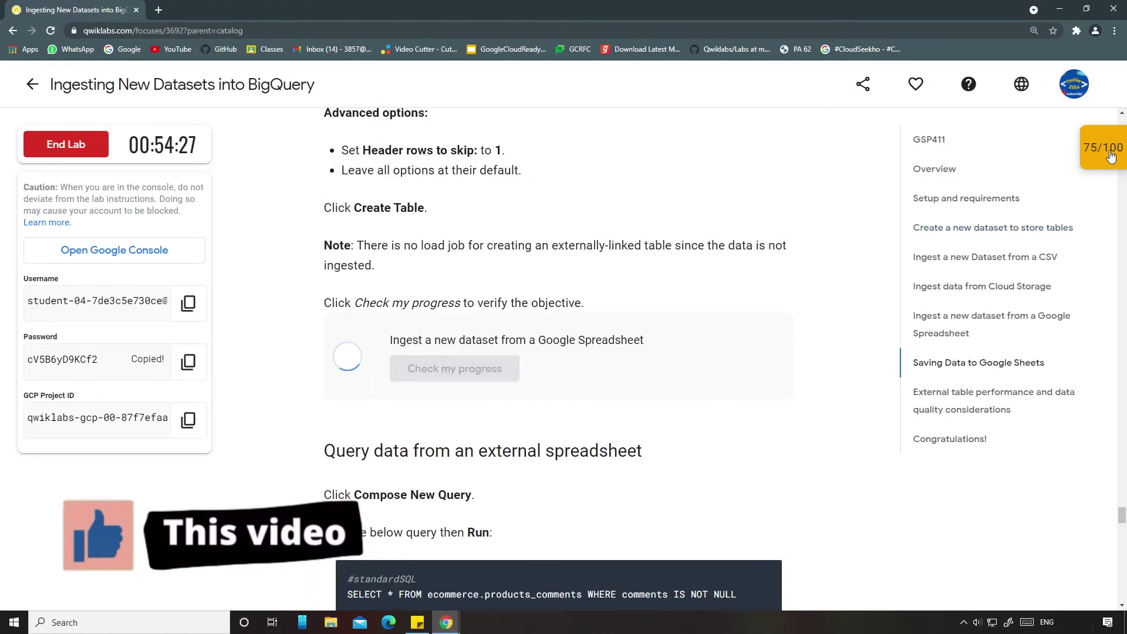
pyautogui.moveTo(1111, 155)
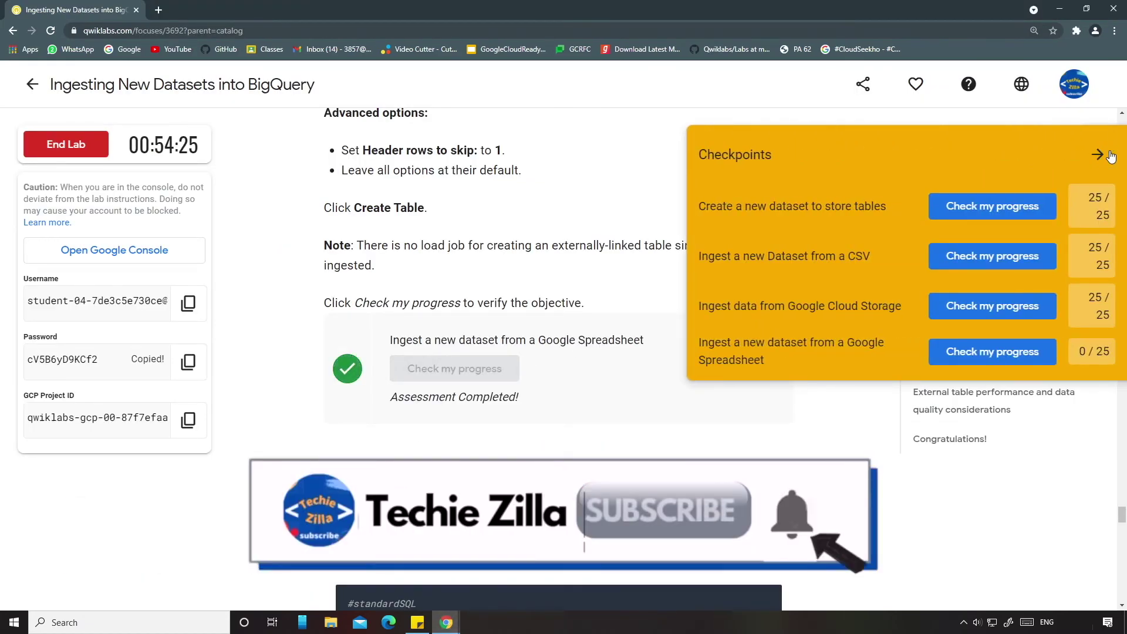
pyautogui.click(1003, 365)
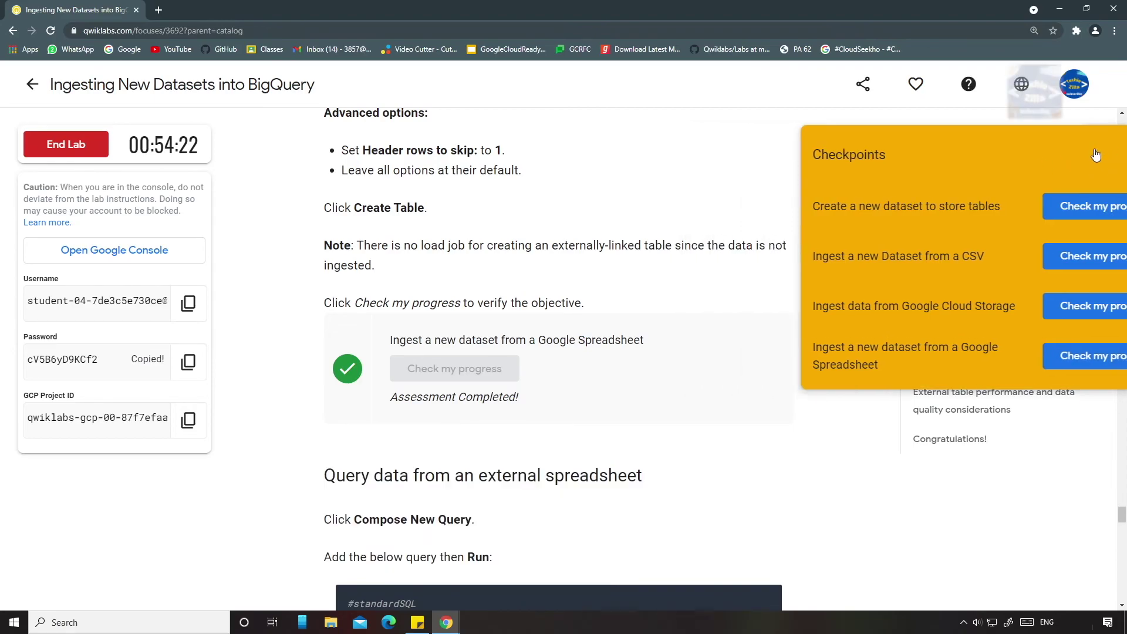
# Dismiss the assessment message, go through the rest of the lab to the Congratulations section and end the lab.
pyautogui.scroll(-1, 757, 448)
pyautogui.scroll(-20, 757, 448)
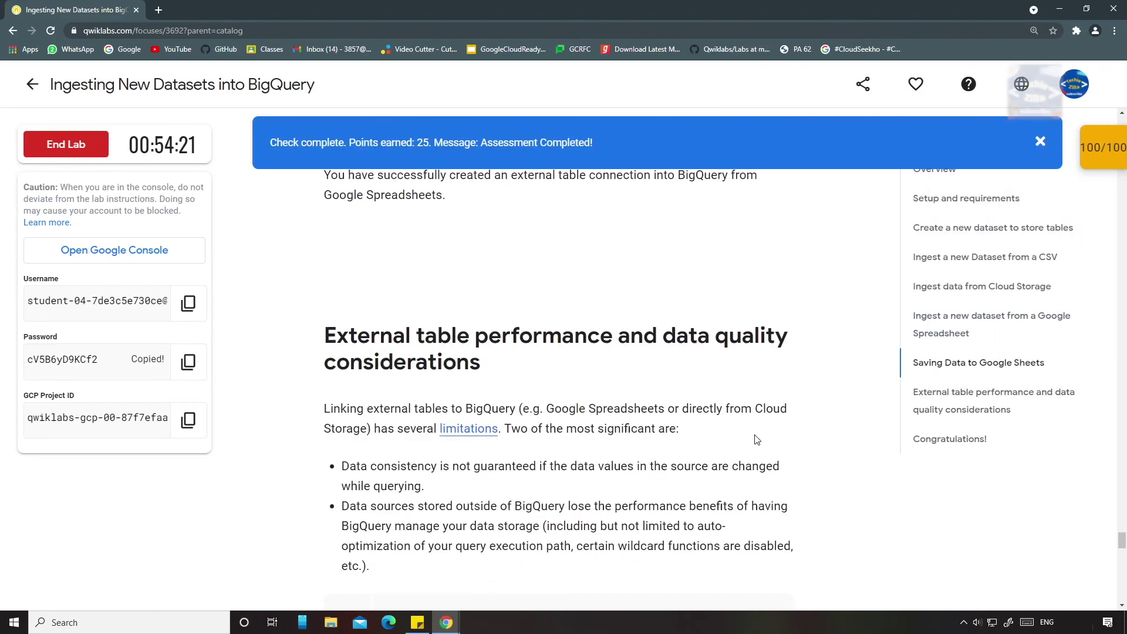
pyautogui.click(1041, 142)
pyautogui.scroll(-7, 617, 397)
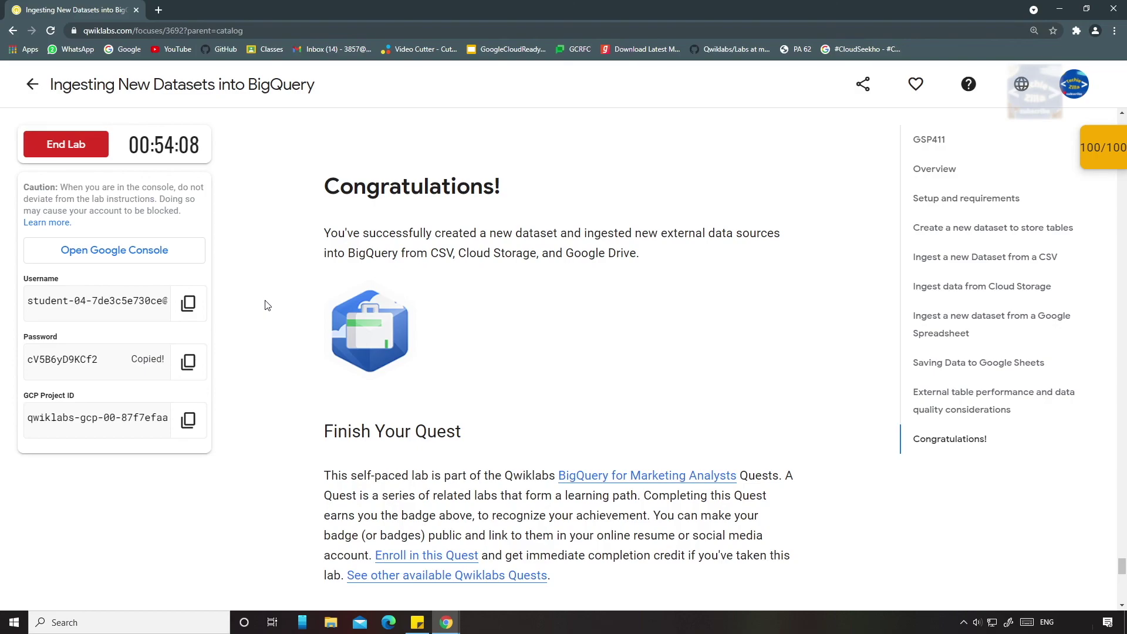
pyautogui.click(87, 151)
pyautogui.click(614, 129)
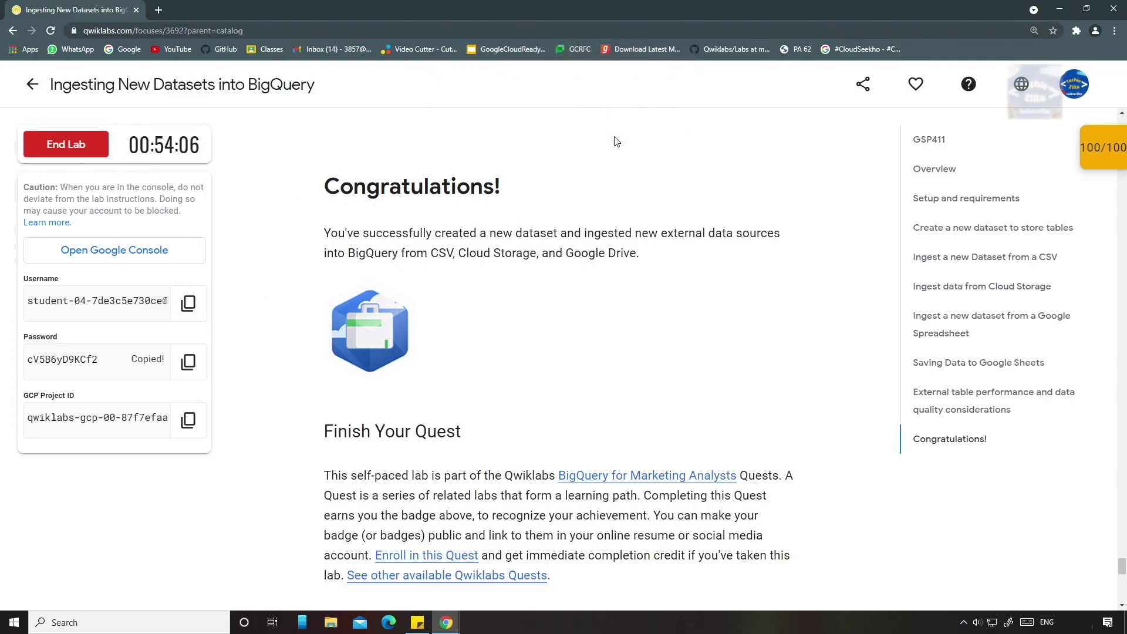